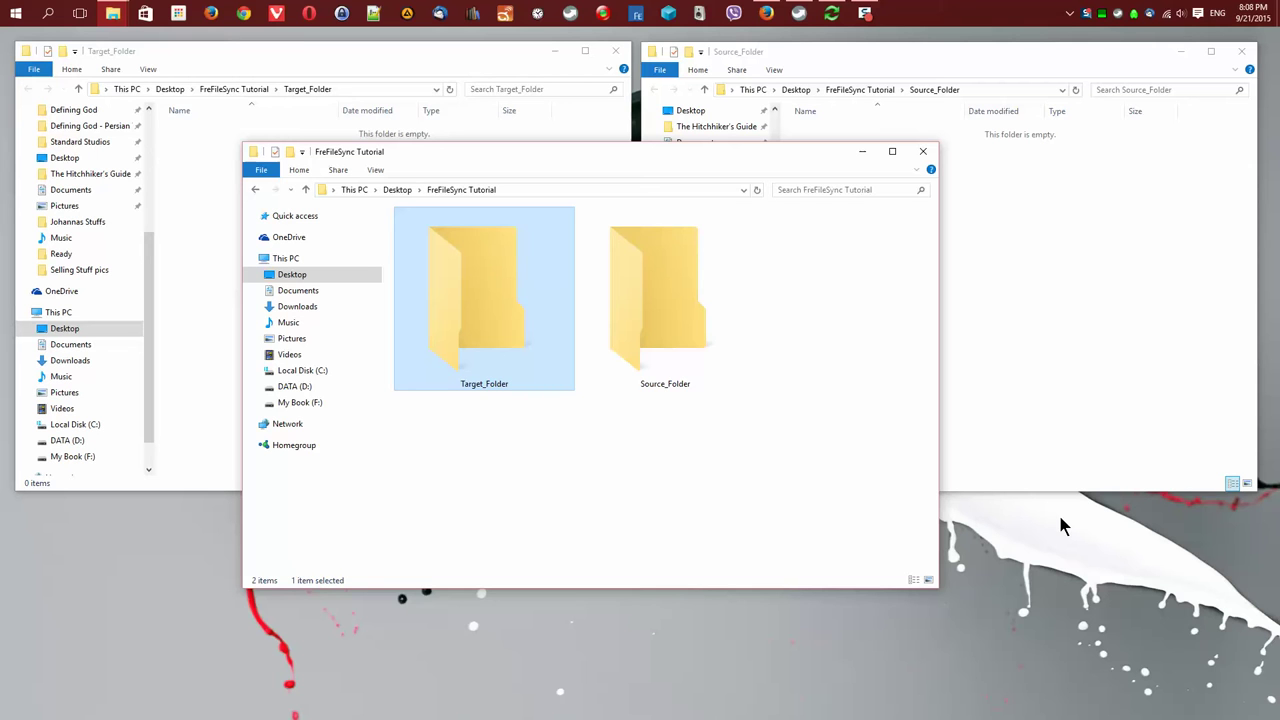
Arrange the Source_Folder and Target_Folder windows side by side with the source first, and minimize the FreFileSync Tutorial window
{"action": "left_click", "coordinate": [663, 330]}
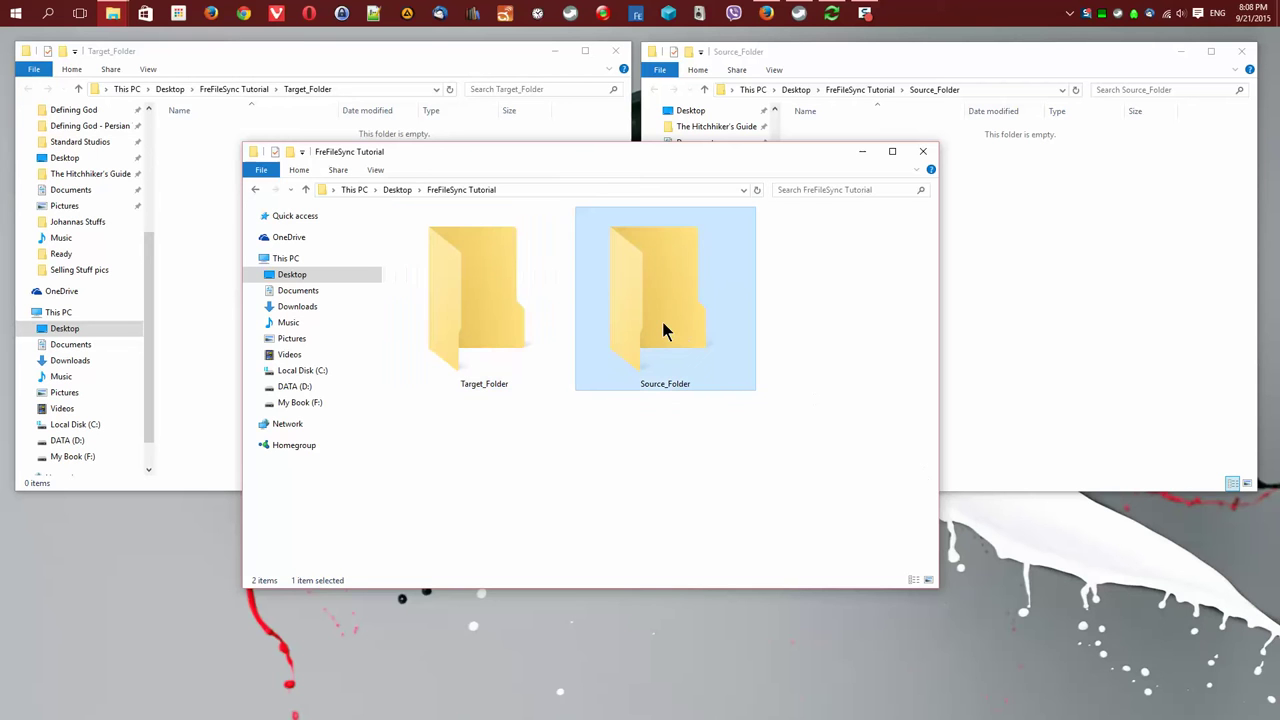
{"action": "left_click", "coordinate": [479, 330]}
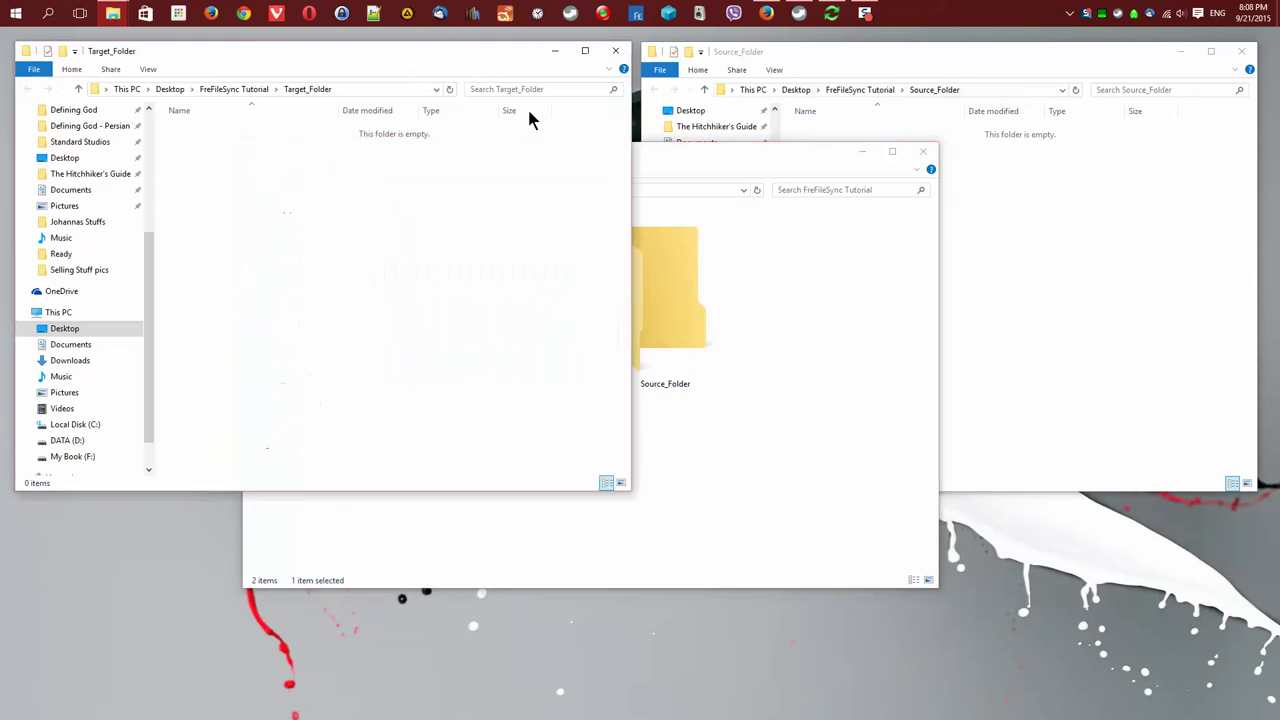
{"action": "left_click_drag", "start_coordinate": [412, 55], "coordinate": [927, 205]}
{"action": "left_click_drag", "start_coordinate": [943, 50], "coordinate": [312, 46]}
{"action": "left_click_drag", "start_coordinate": [795, 197], "coordinate": [901, 53]}
{"action": "left_click", "coordinate": [636, 575]}
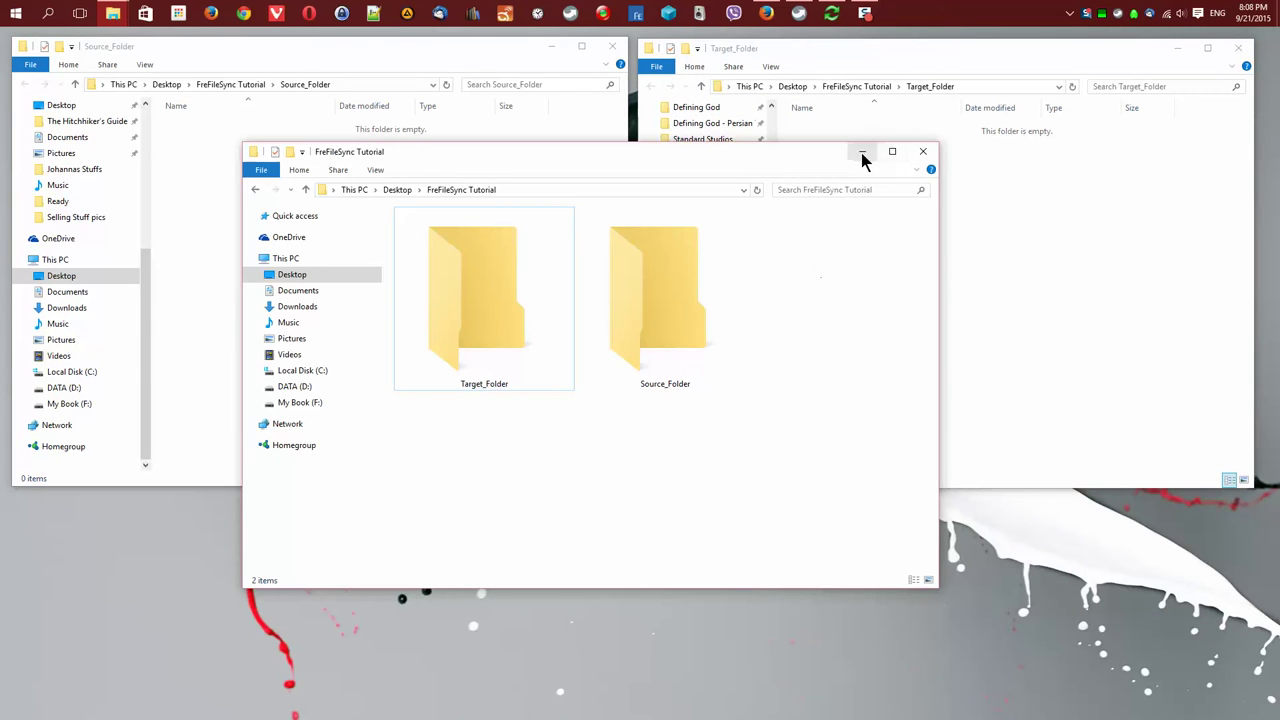
{"action": "left_click", "coordinate": [857, 156]}
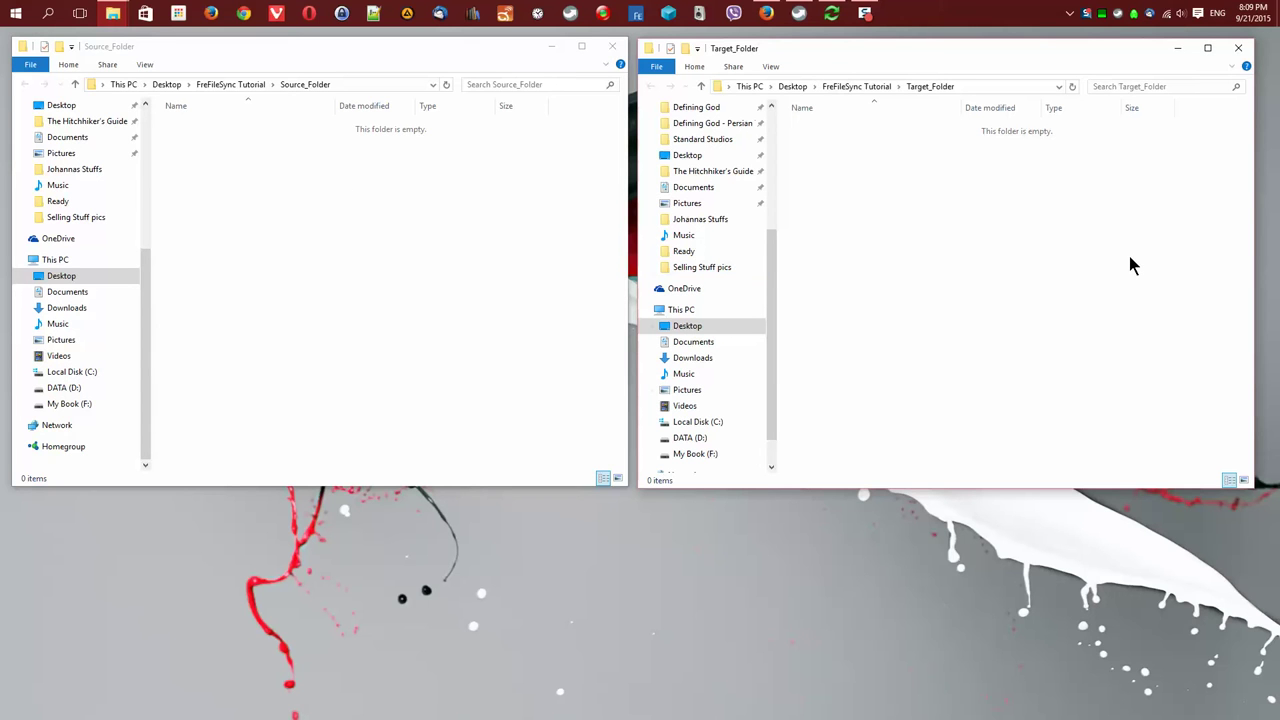
Create a new Rich Text Document in Source_Folder and name it My_Document.rtf
{"action": "left_click", "coordinate": [242, 246]}
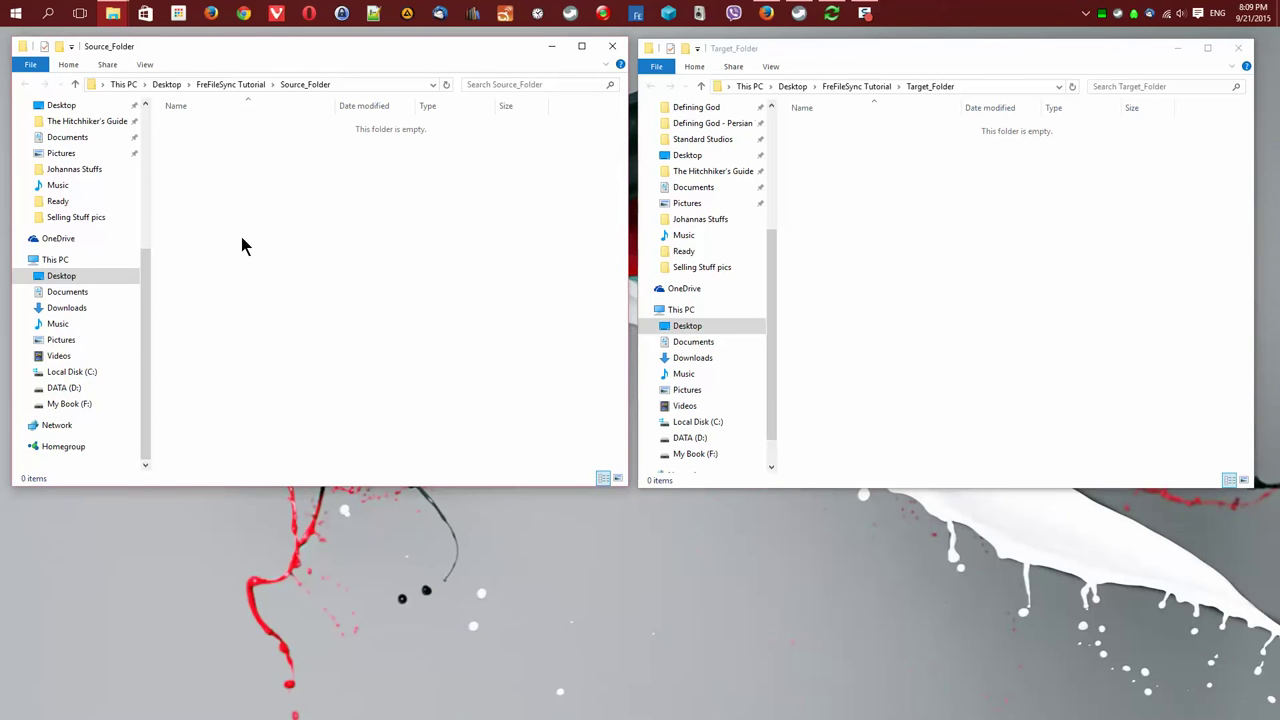
{"action": "right_click", "coordinate": [242, 245]}
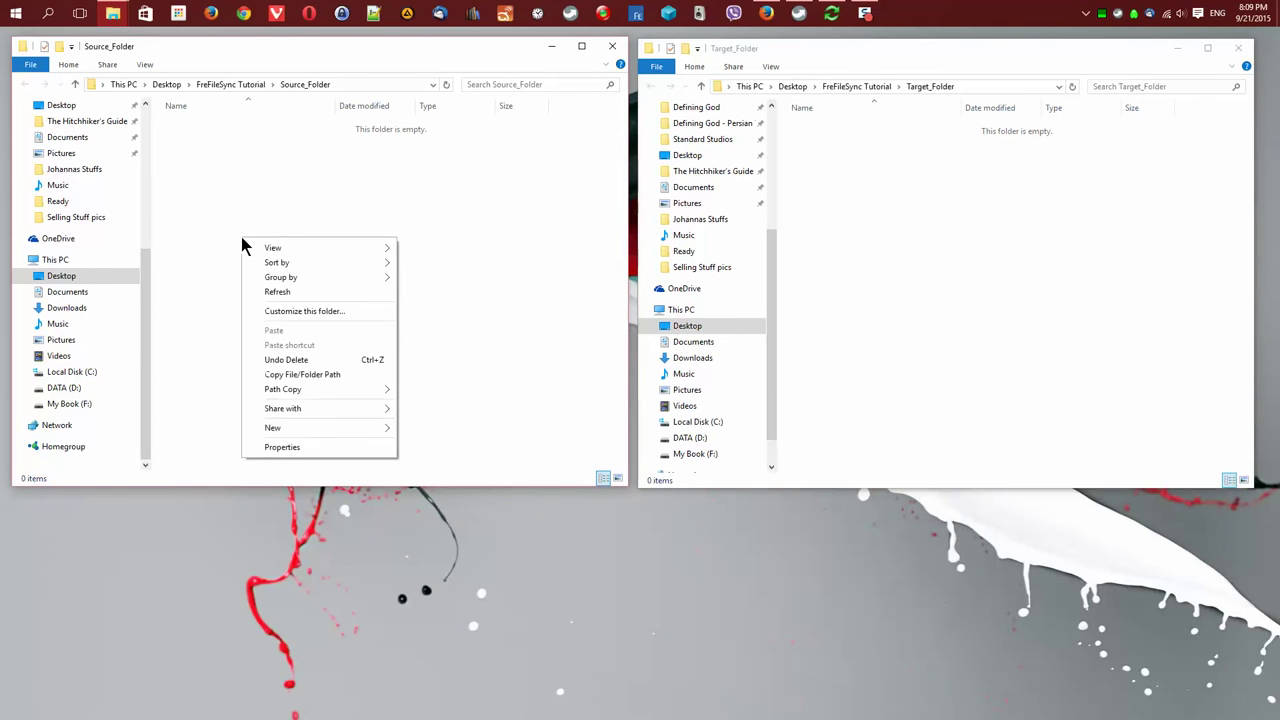
{"action": "mouse_move", "coordinate": [382, 428]}
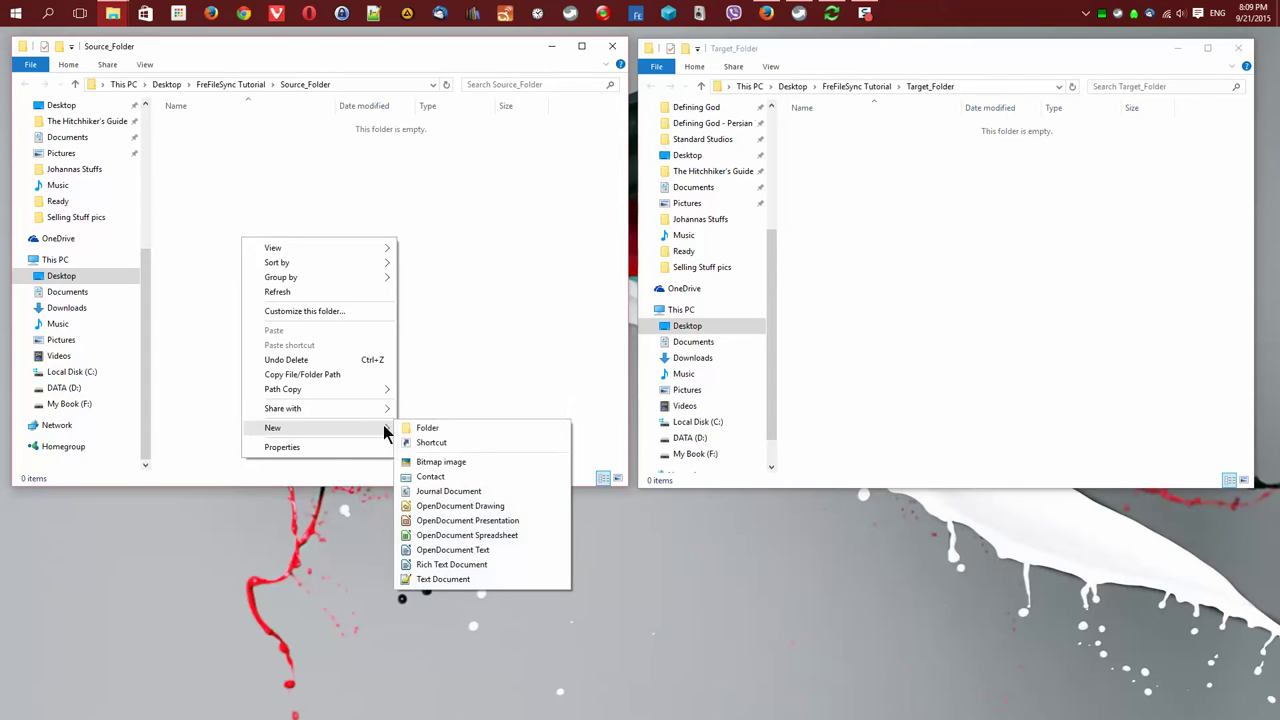
{"action": "left_click", "coordinate": [446, 564]}
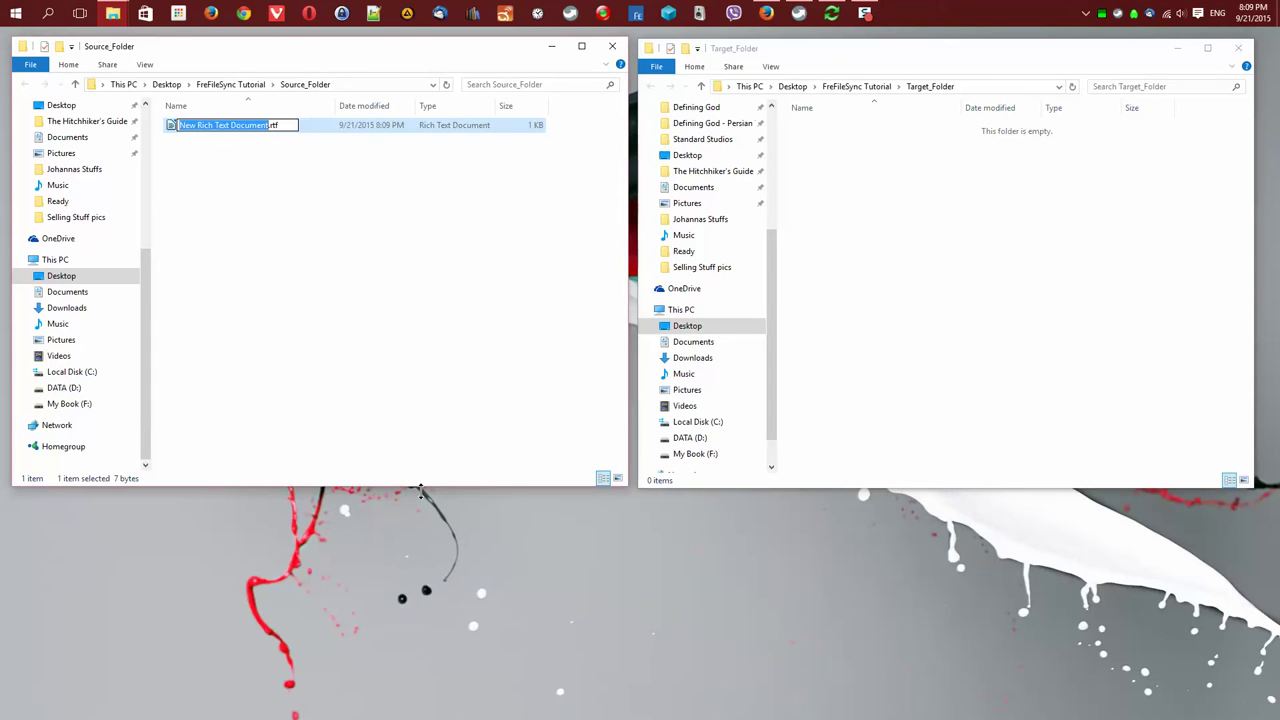
{"action": "type", "text": "My_D"}
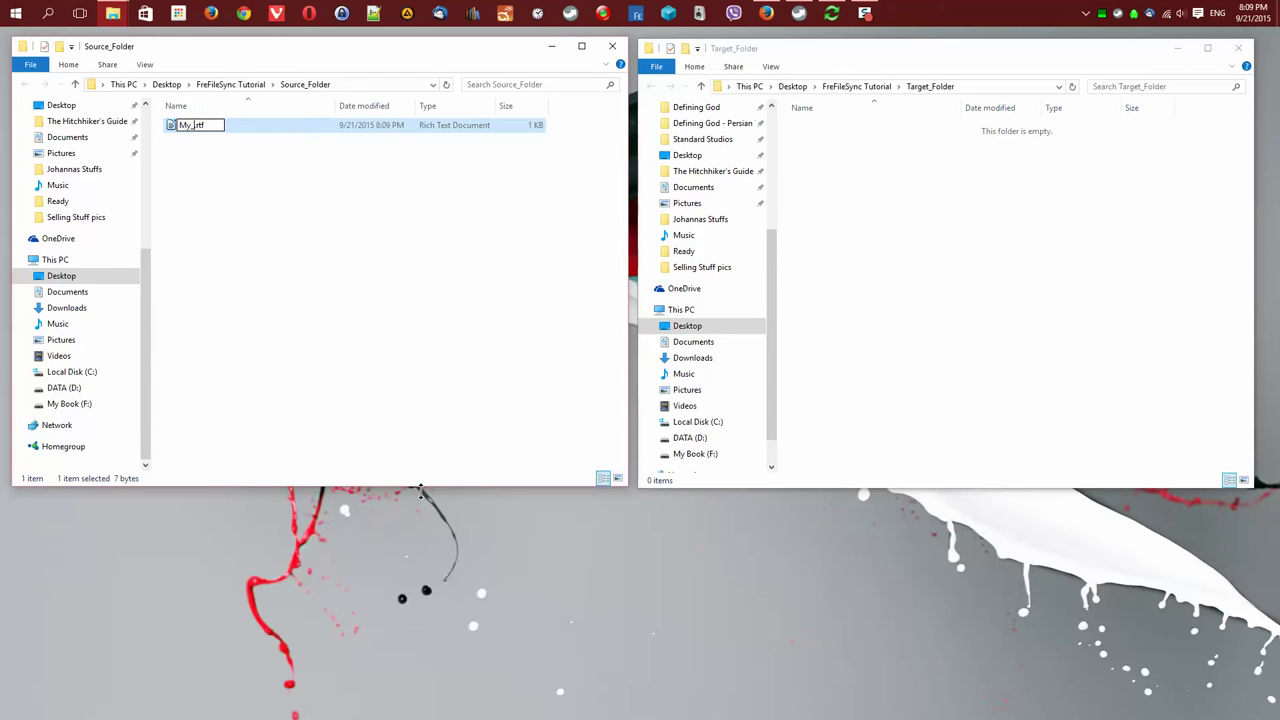
{"action": "type", "text": "ocument"}
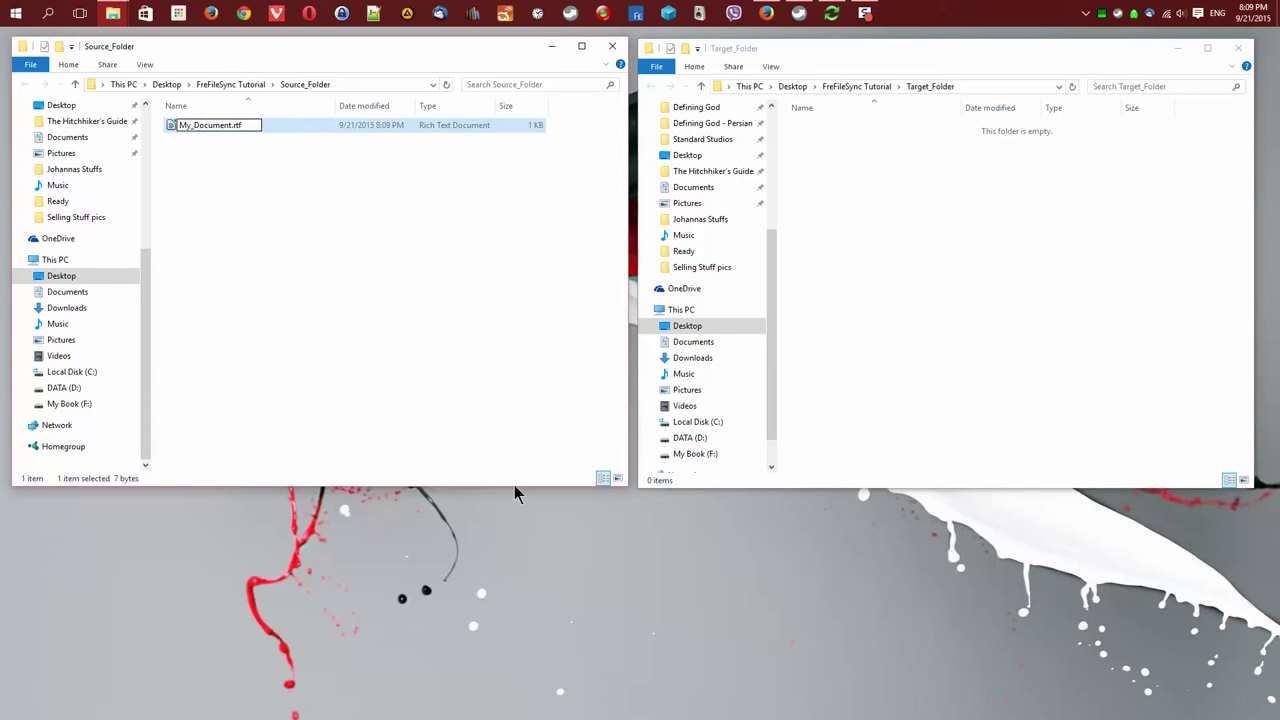
{"action": "left_click", "coordinate": [265, 337]}
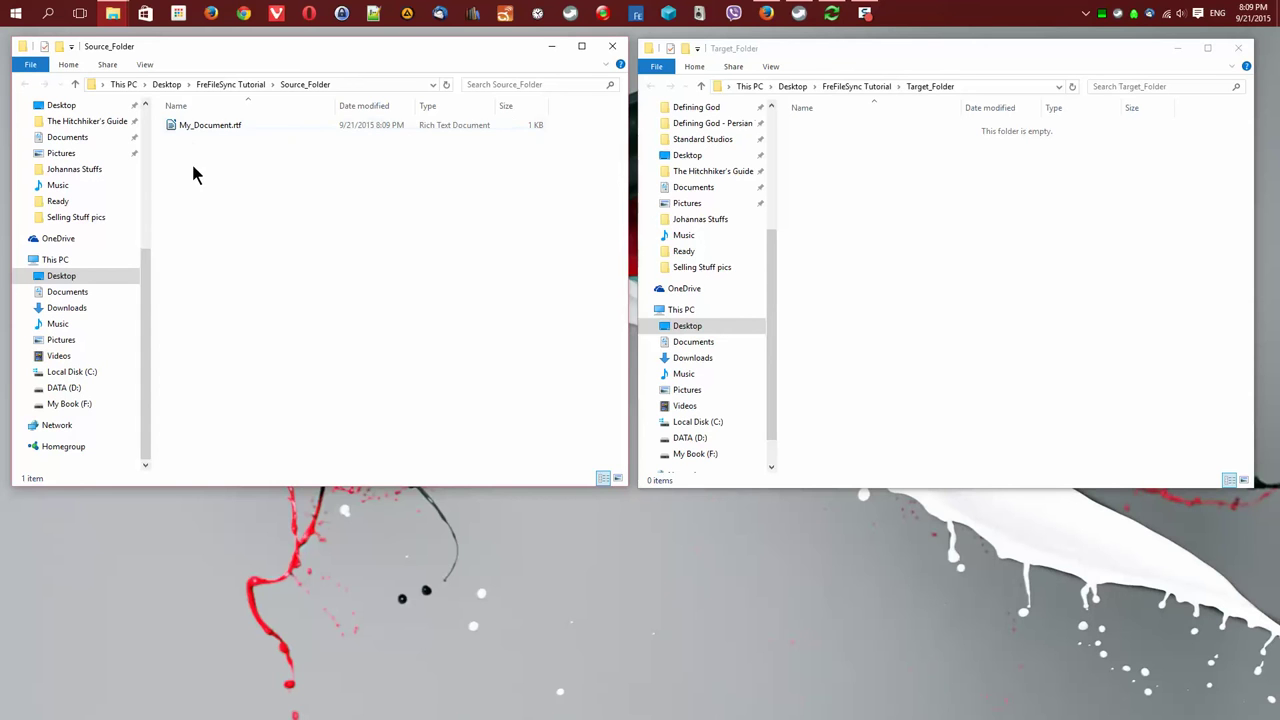
Open My_Document.rtf in a maximized window and enter the text "D:\B\Port\SnagitPortable" in it
{"action": "left_click", "coordinate": [194, 127]}
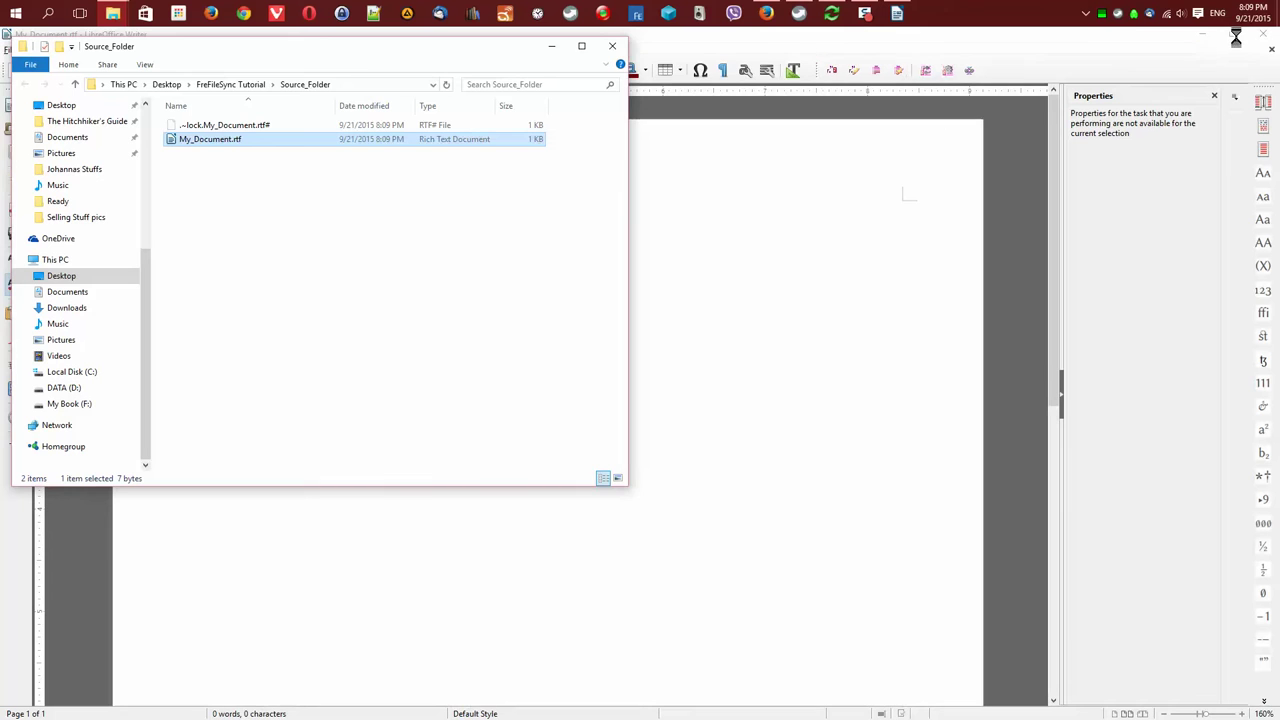
{"action": "left_click", "coordinate": [1236, 38]}
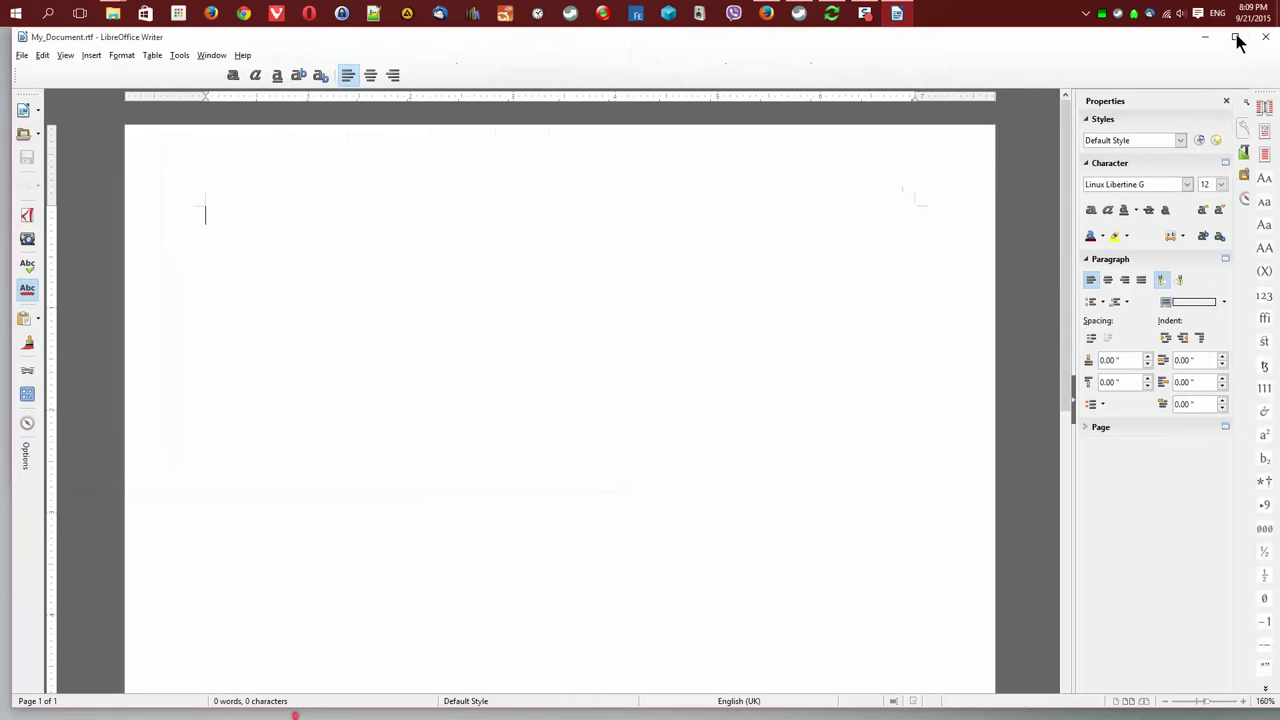
{"action": "left_click", "coordinate": [1265, 37]}
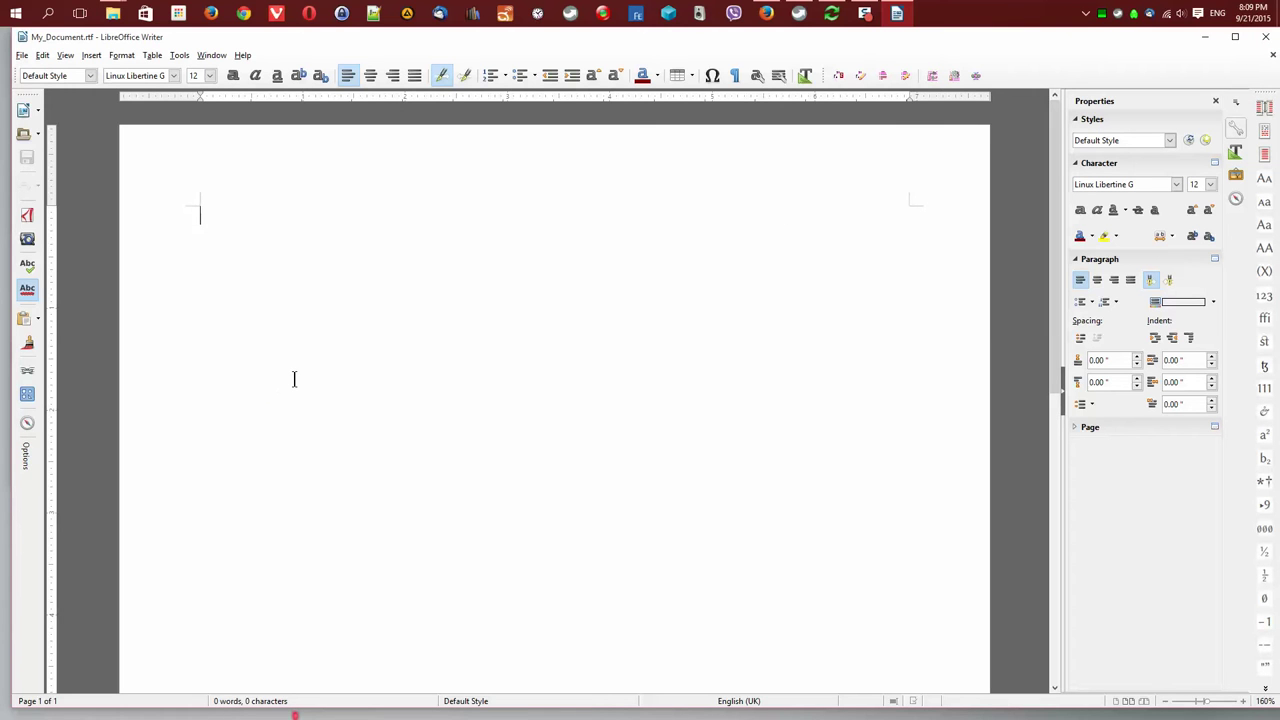
{"action": "type", "text": "D:\\B\\Port\\SnagitPortable"}
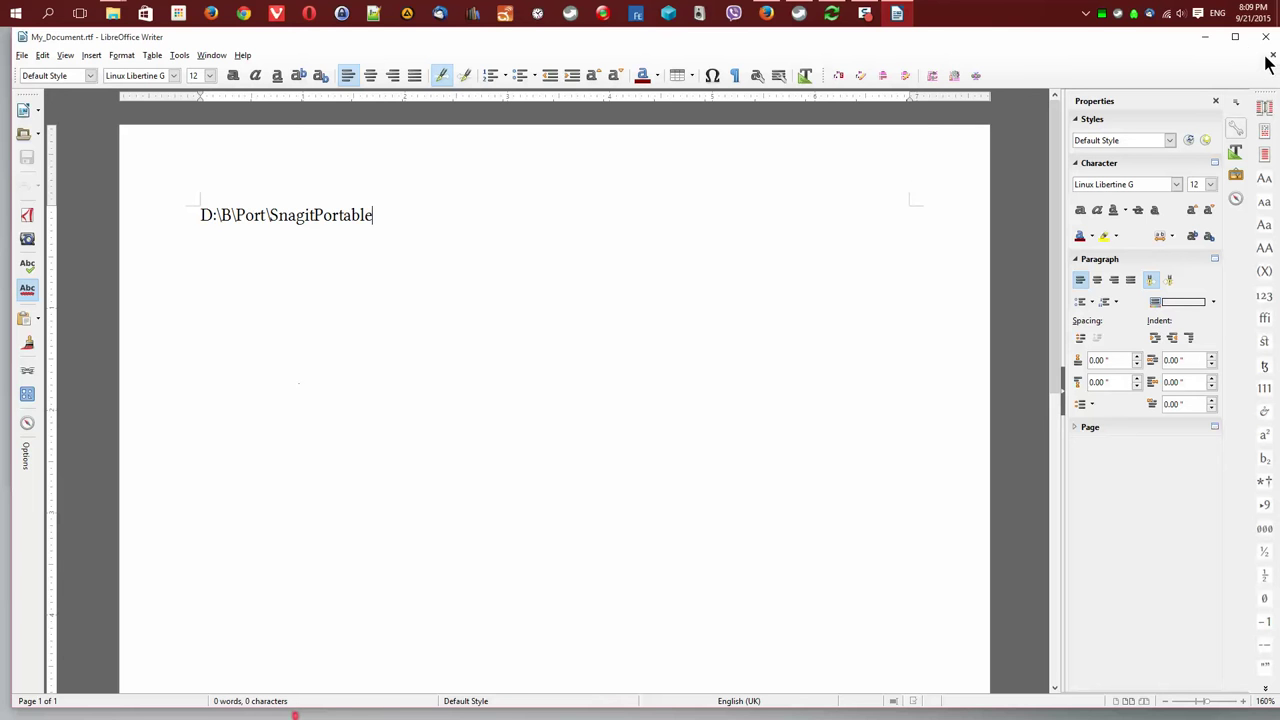
{"action": "left_click", "coordinate": [1238, 40]}
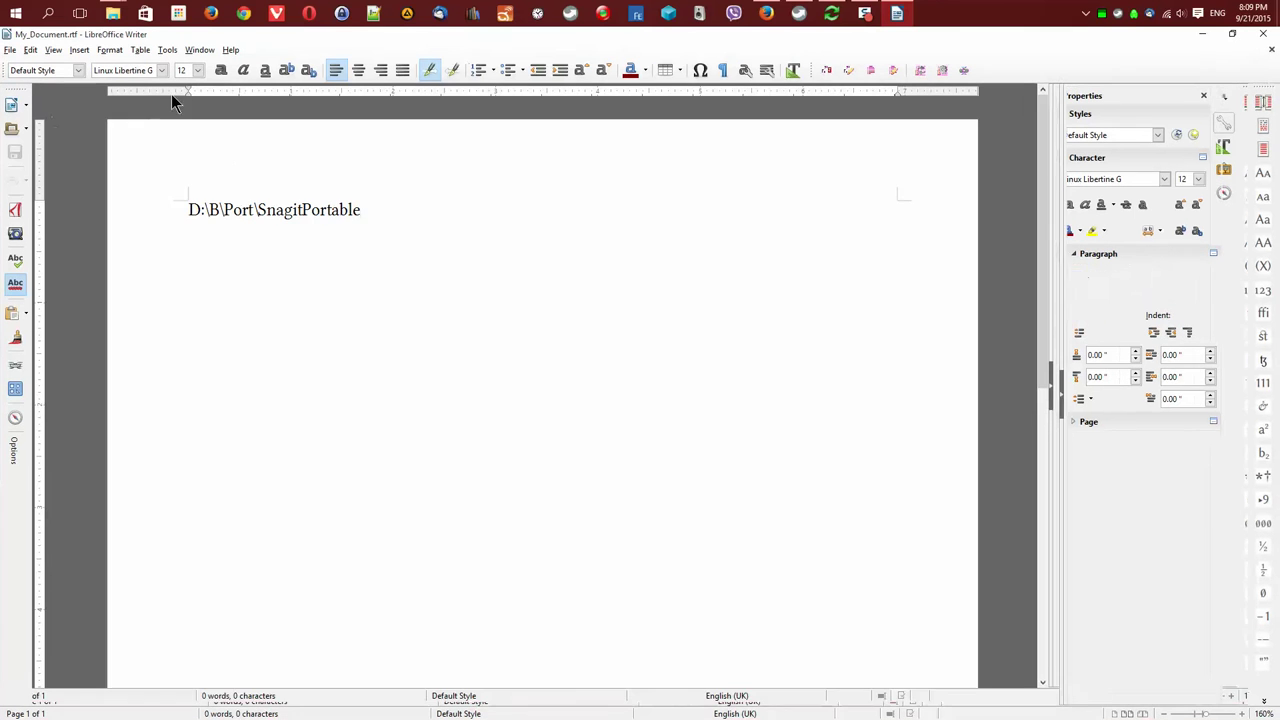
Save My_Document.rtf, keeping the Rich Text Format, and close the document
{"action": "left_click", "coordinate": [14, 154]}
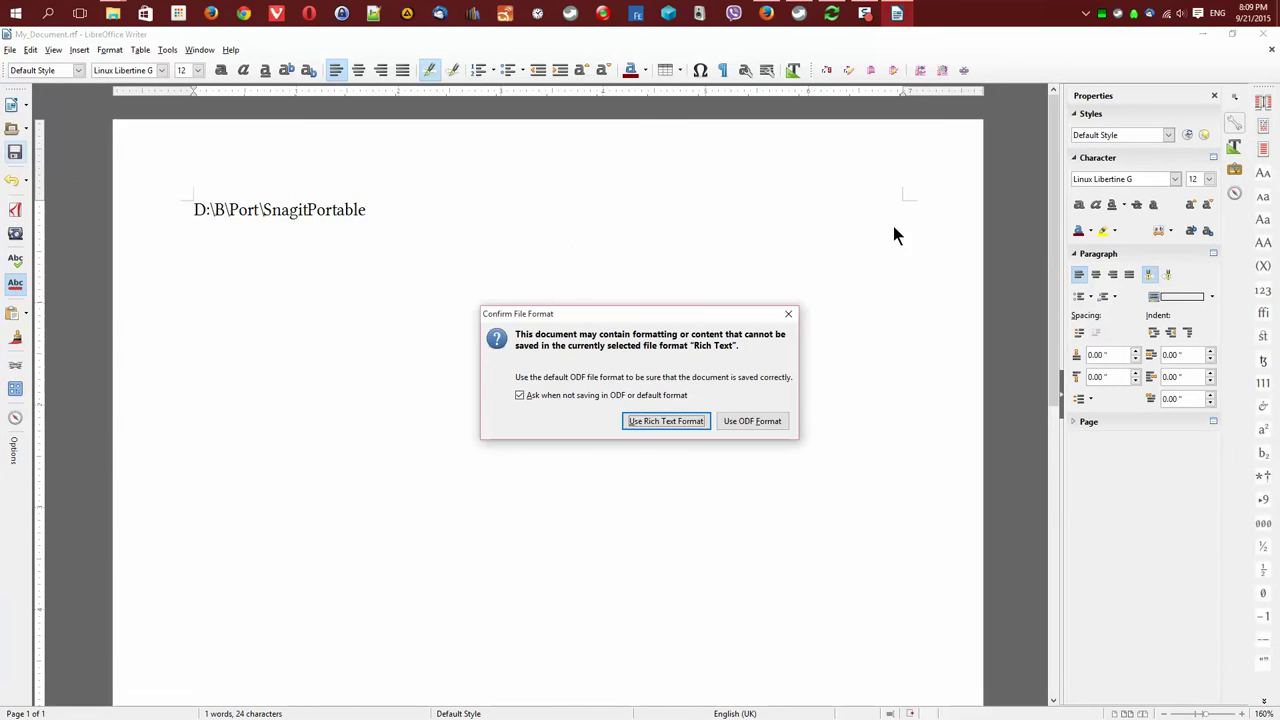
{"action": "left_click", "coordinate": [666, 421]}
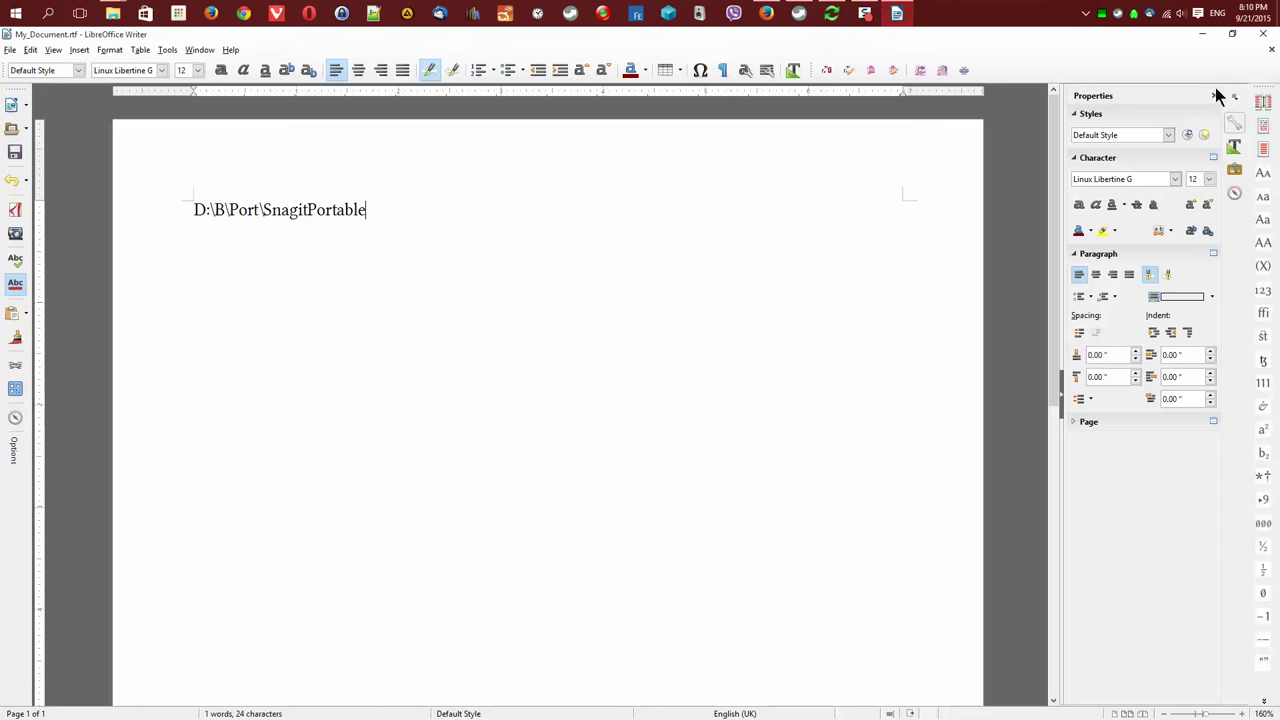
{"action": "left_click", "coordinate": [1266, 38]}
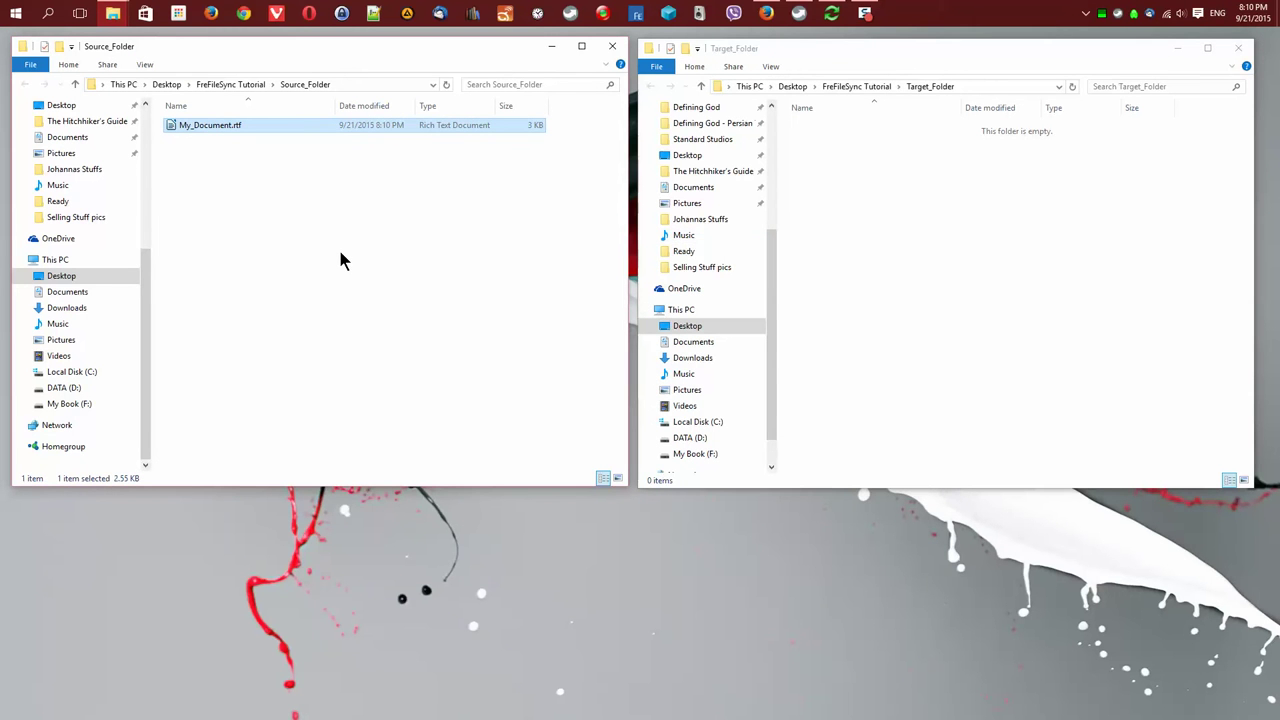
{"action": "mouse_move", "coordinate": [869, 14]}
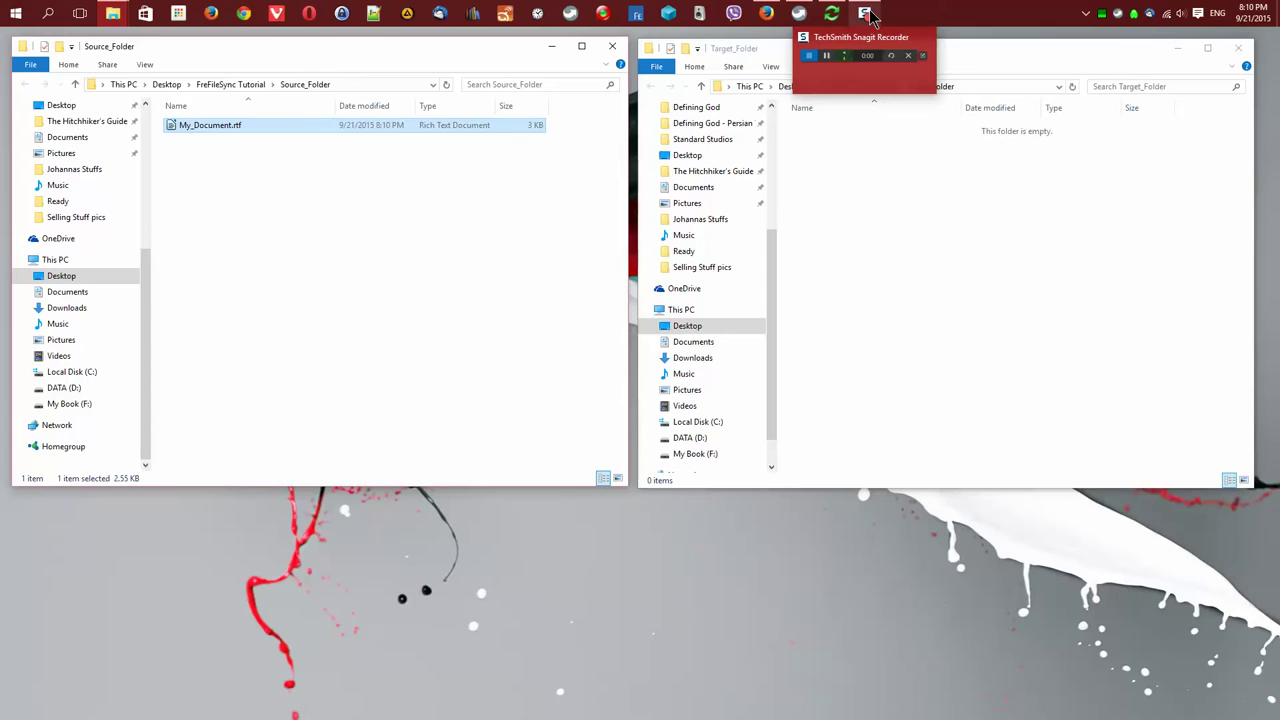
Create a new OpenDocument Drawing in Source_Folder and name it Drawing.odg
{"action": "left_click", "coordinate": [207, 168]}
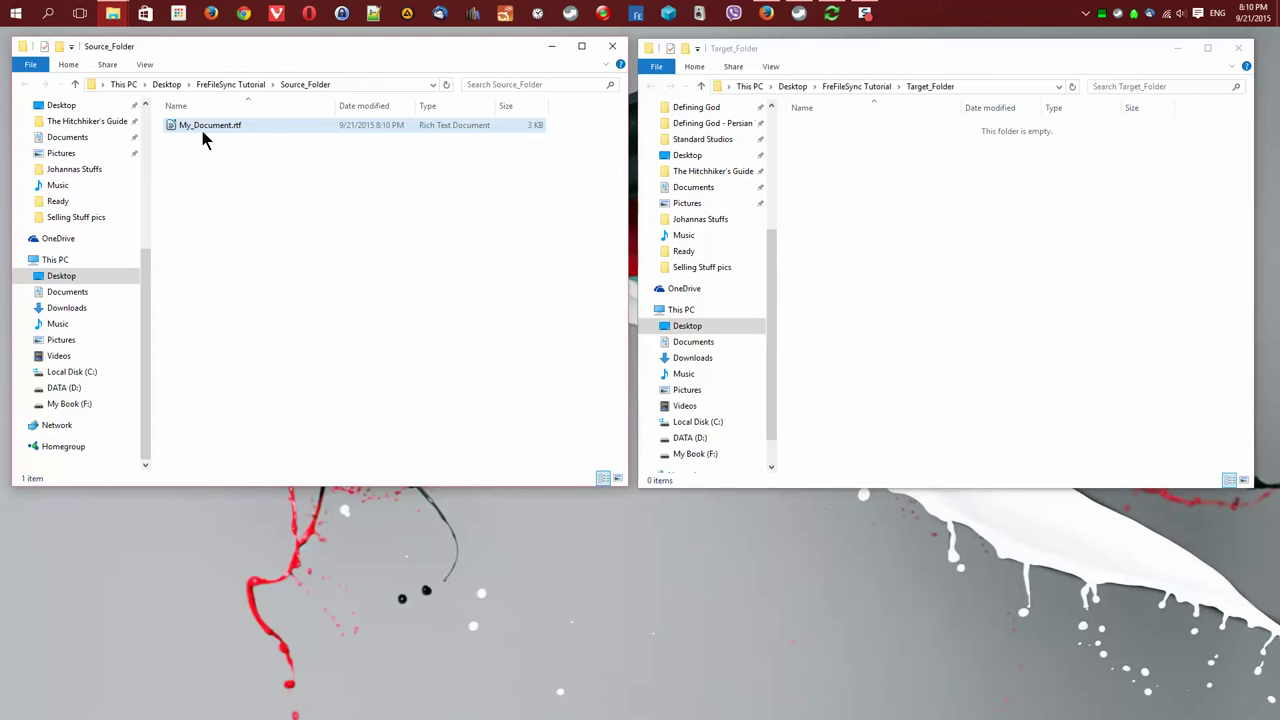
{"action": "right_click", "coordinate": [210, 192]}
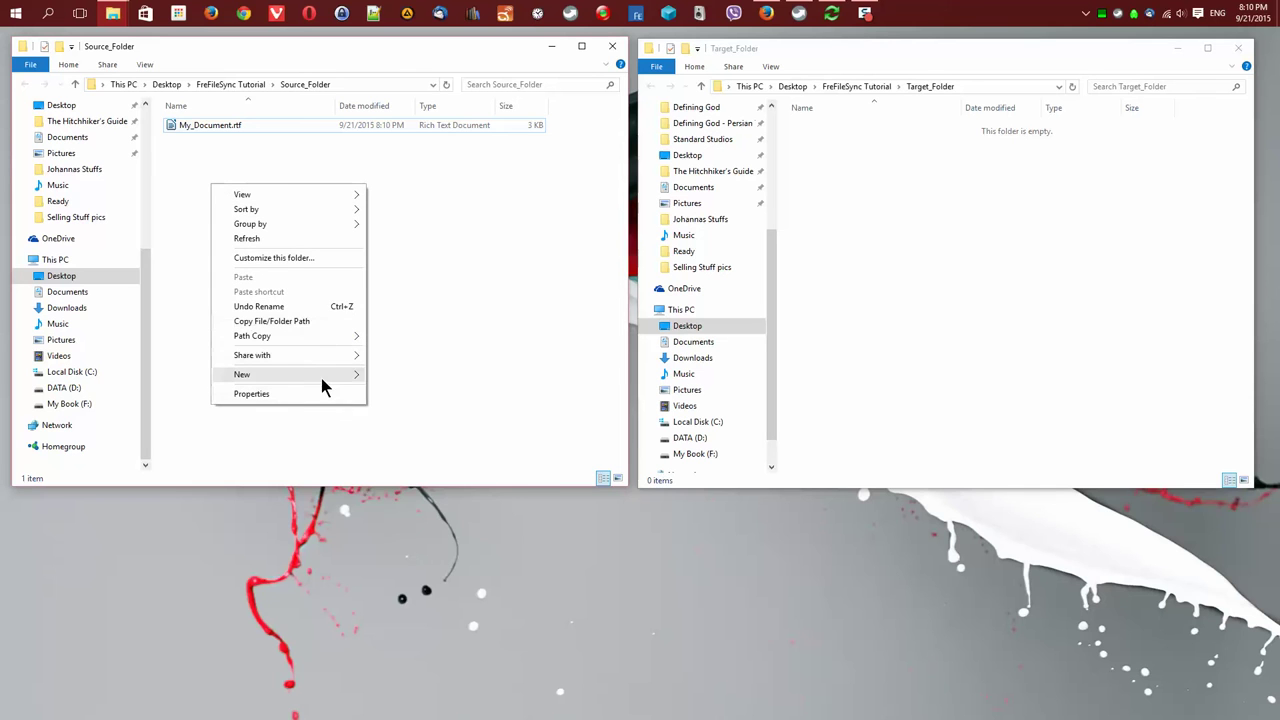
{"action": "mouse_move", "coordinate": [321, 378]}
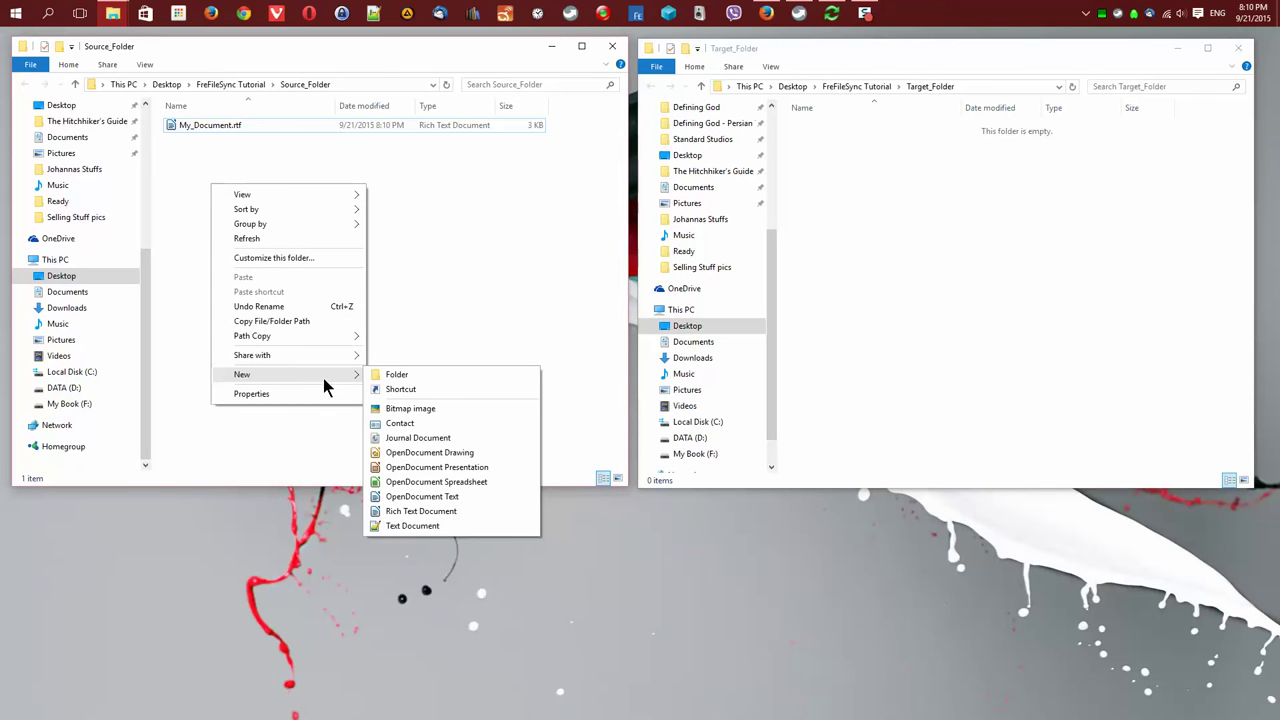
{"action": "left_click", "coordinate": [432, 457]}
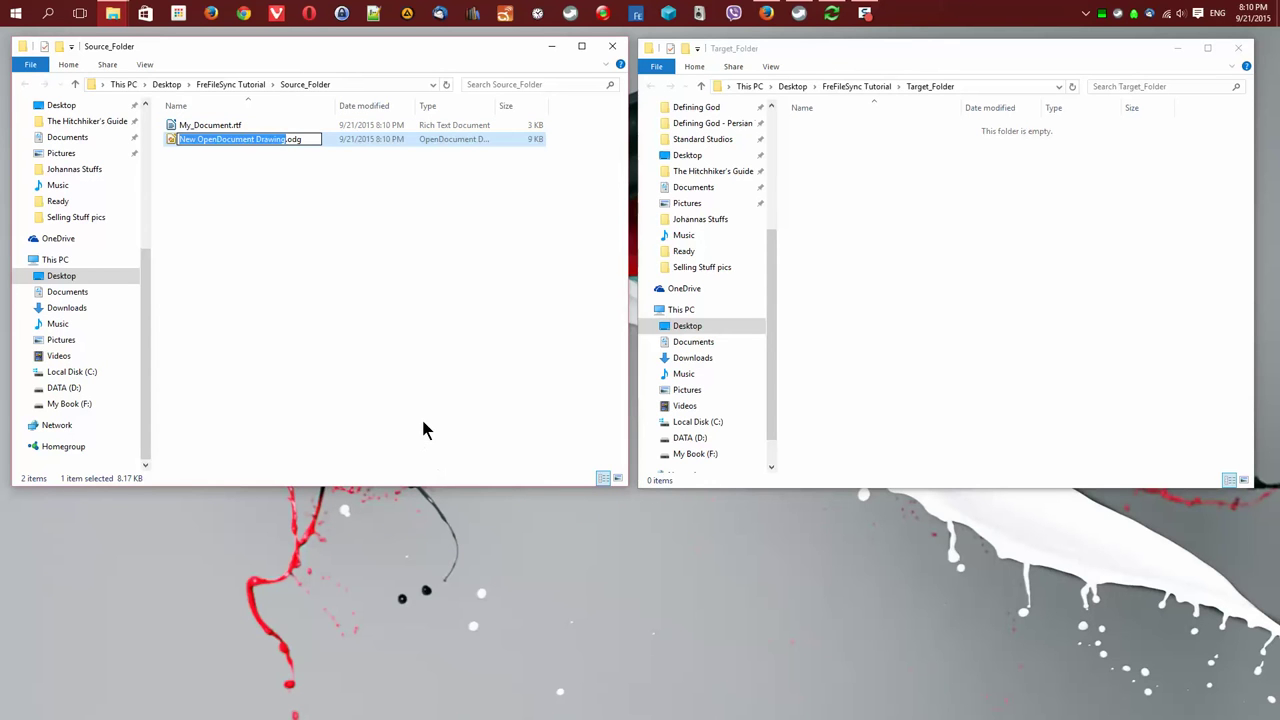
{"action": "left_click", "coordinate": [256, 139]}
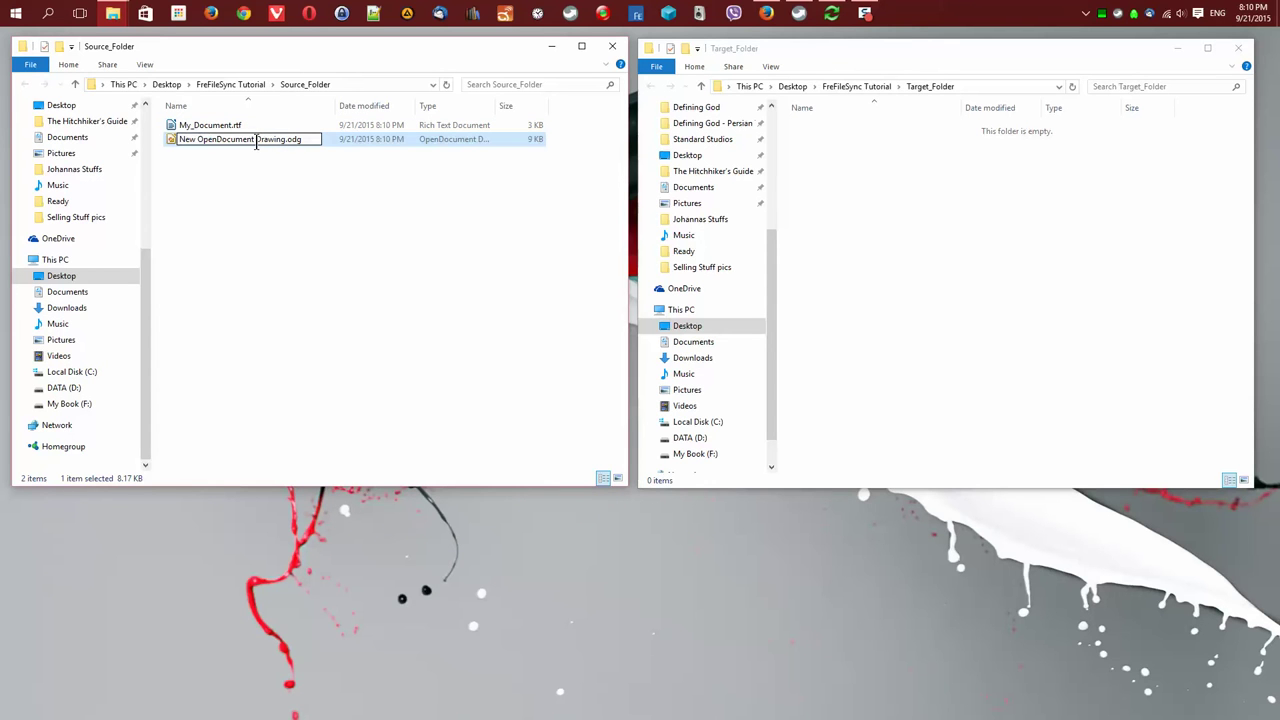
{"action": "left_click_drag", "start_coordinate": [256, 139], "coordinate": [171, 144]}
{"action": "key", "text": "BackSpace"}
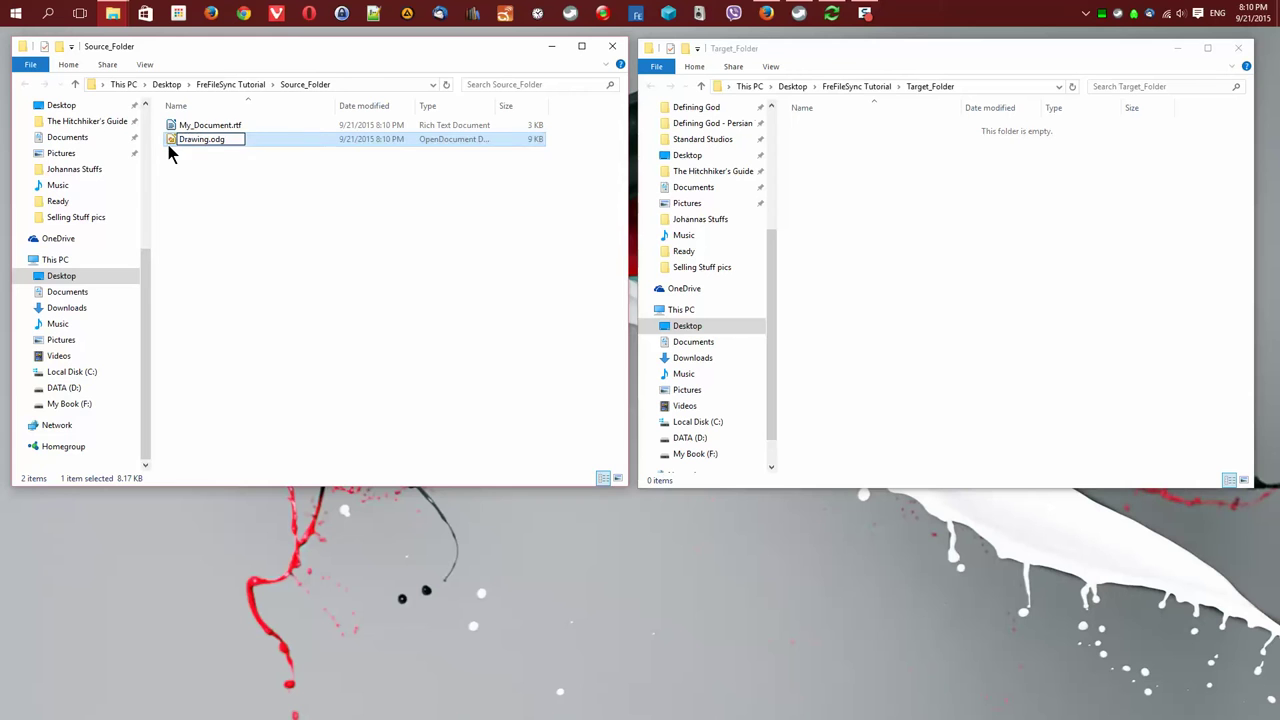
{"action": "key", "text": "Return"}
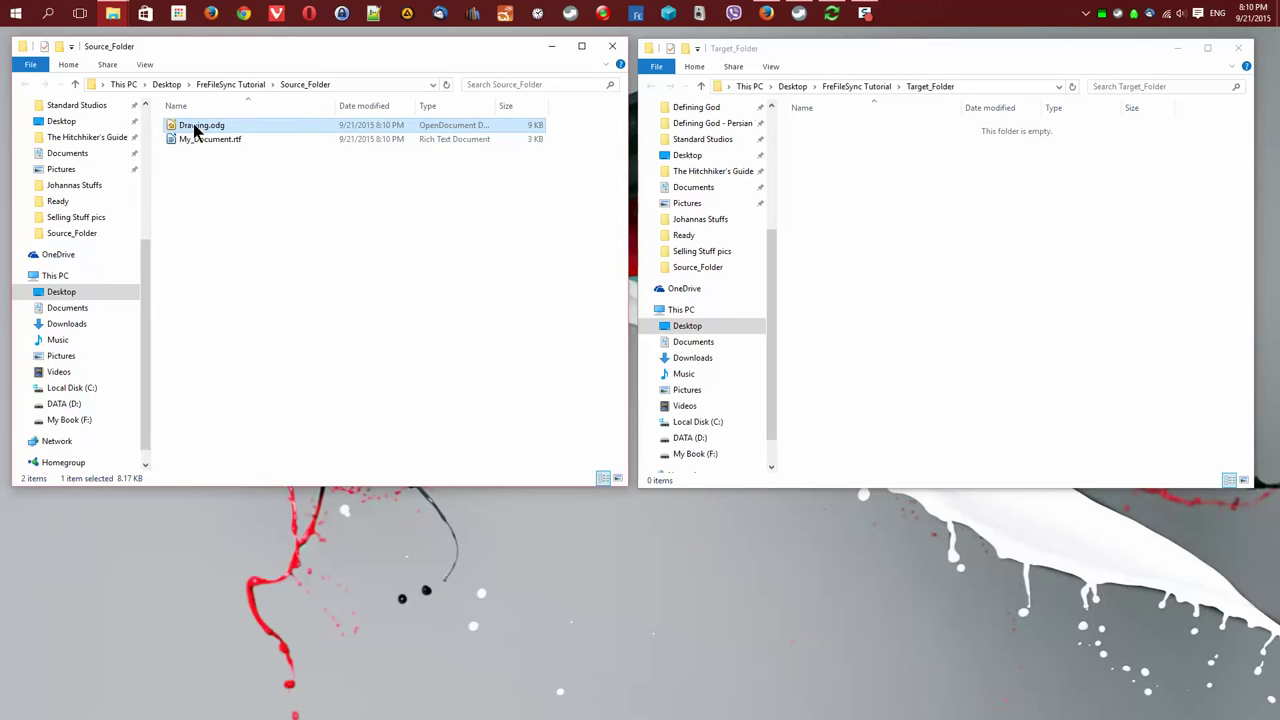
Open Drawing.odg with LibreOffice Draw without making it the permanent app for .odg files
{"action": "double_click", "coordinate": [193, 125]}
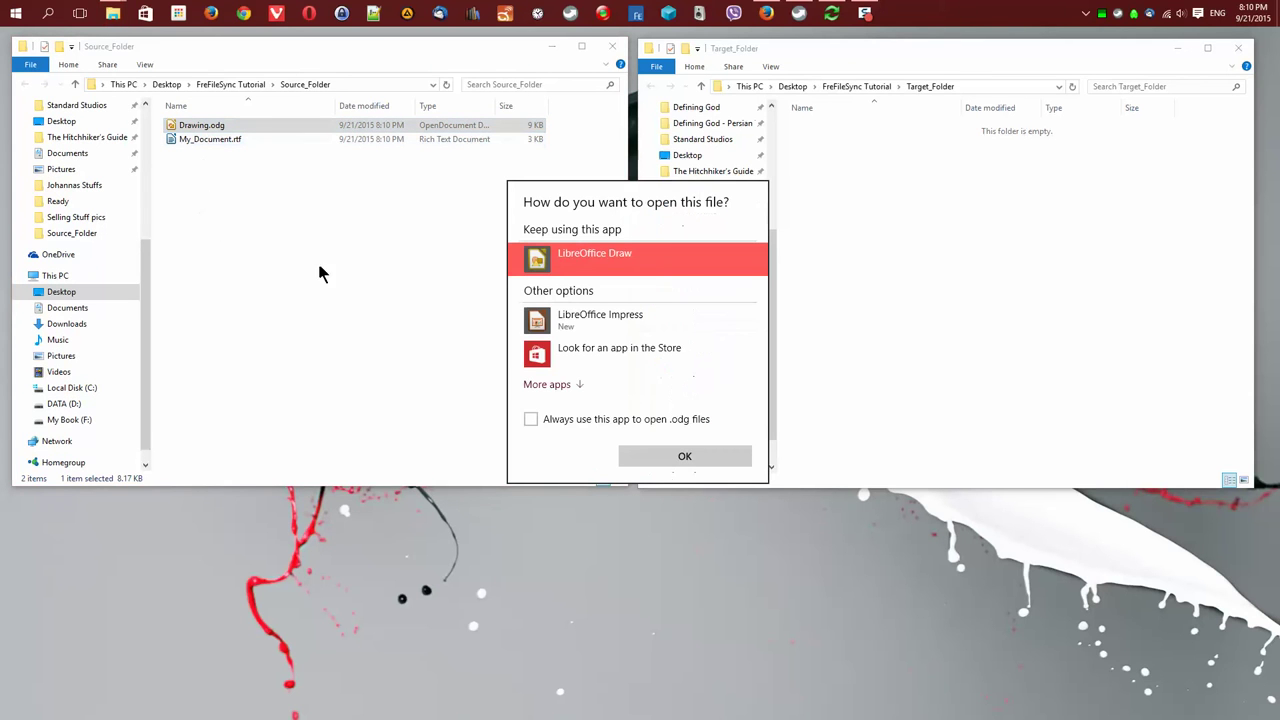
{"action": "left_click", "coordinate": [570, 421]}
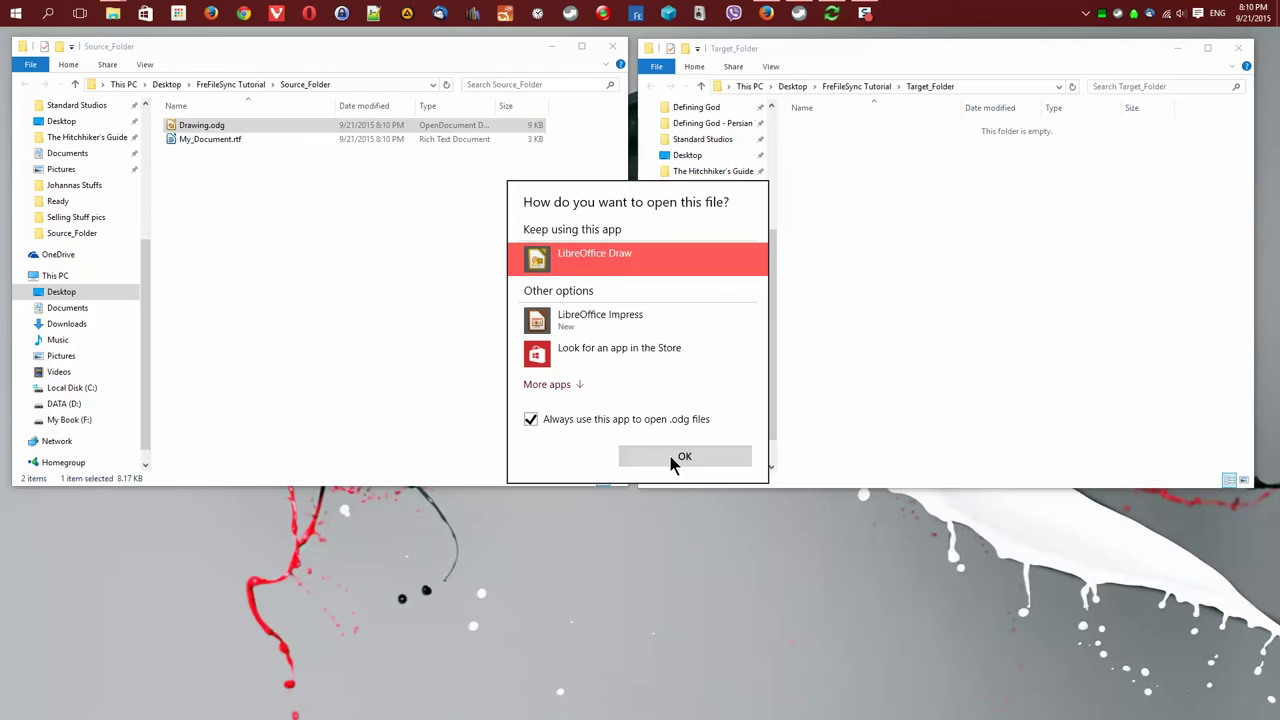
{"action": "left_click", "coordinate": [530, 420]}
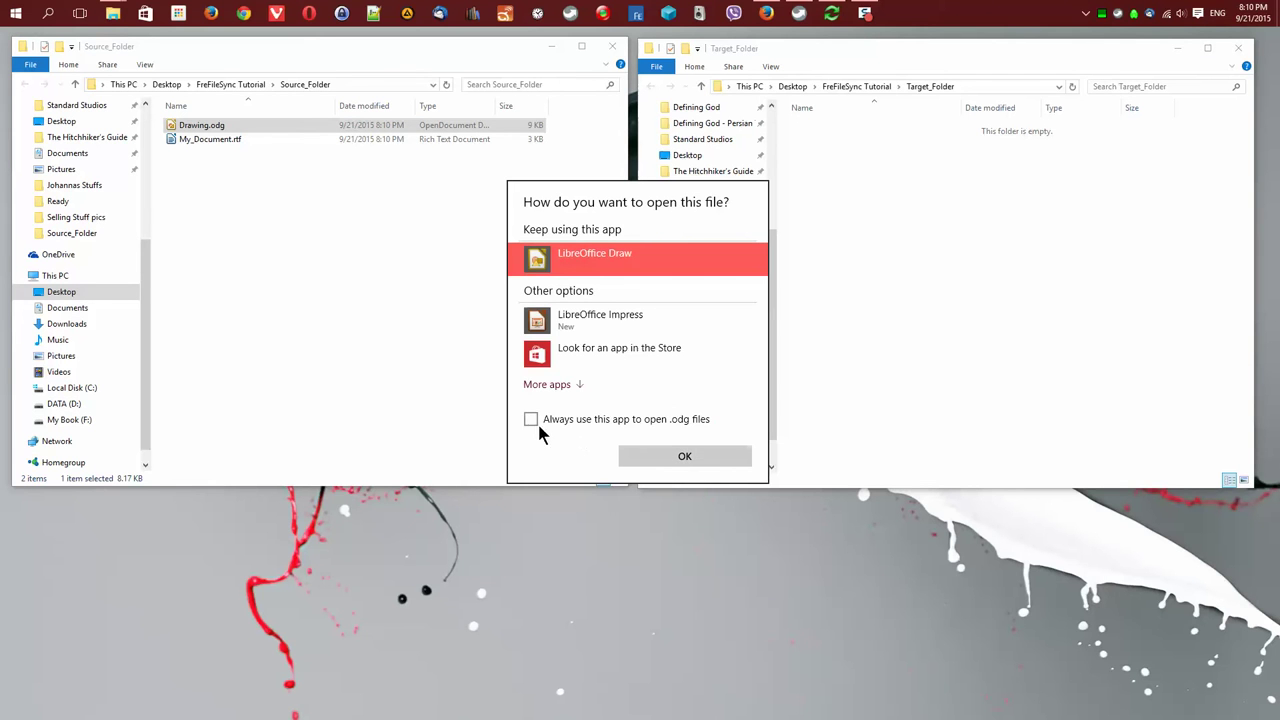
{"action": "left_click", "coordinate": [666, 458]}
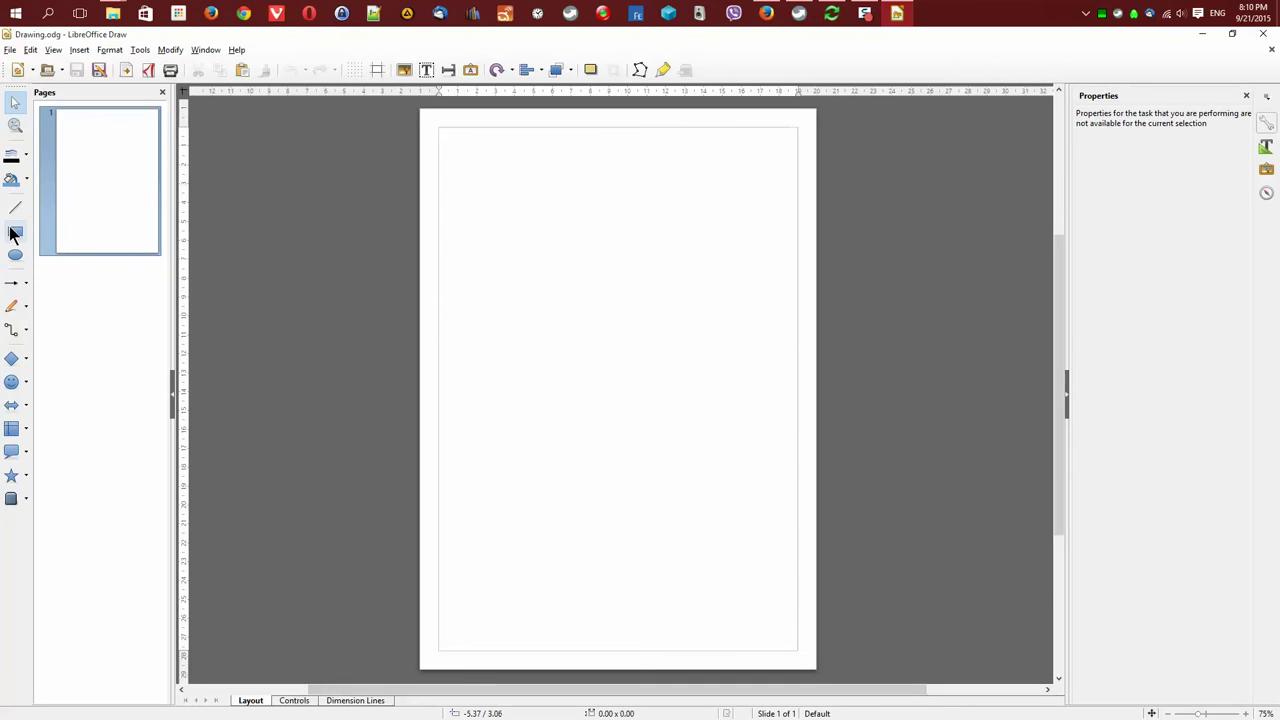
Draw a rectangle about 5.71 × 5.51 in the page's upper half and a smiley face about 4.53 × 4.13 overlapping its lower edge
{"action": "left_click", "coordinate": [11, 358]}
{"action": "mouse_move", "coordinate": [495, 174]}
{"action": "left_mouse_down"}
{"action": "mouse_move", "coordinate": [706, 360]}
{"action": "mouse_move", "coordinate": [768, 438]}
{"action": "left_mouse_up"}
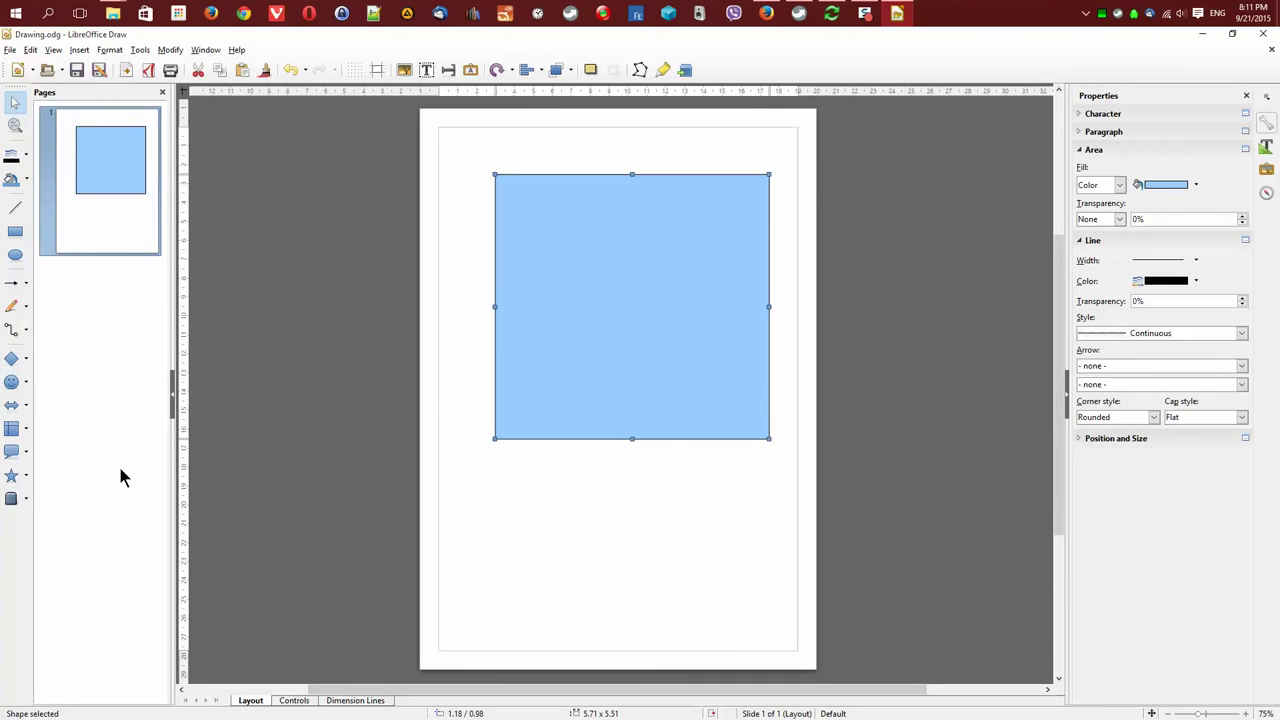
{"action": "left_click", "coordinate": [12, 382]}
{"action": "left_click_drag", "start_coordinate": [522, 551], "coordinate": [740, 354]}
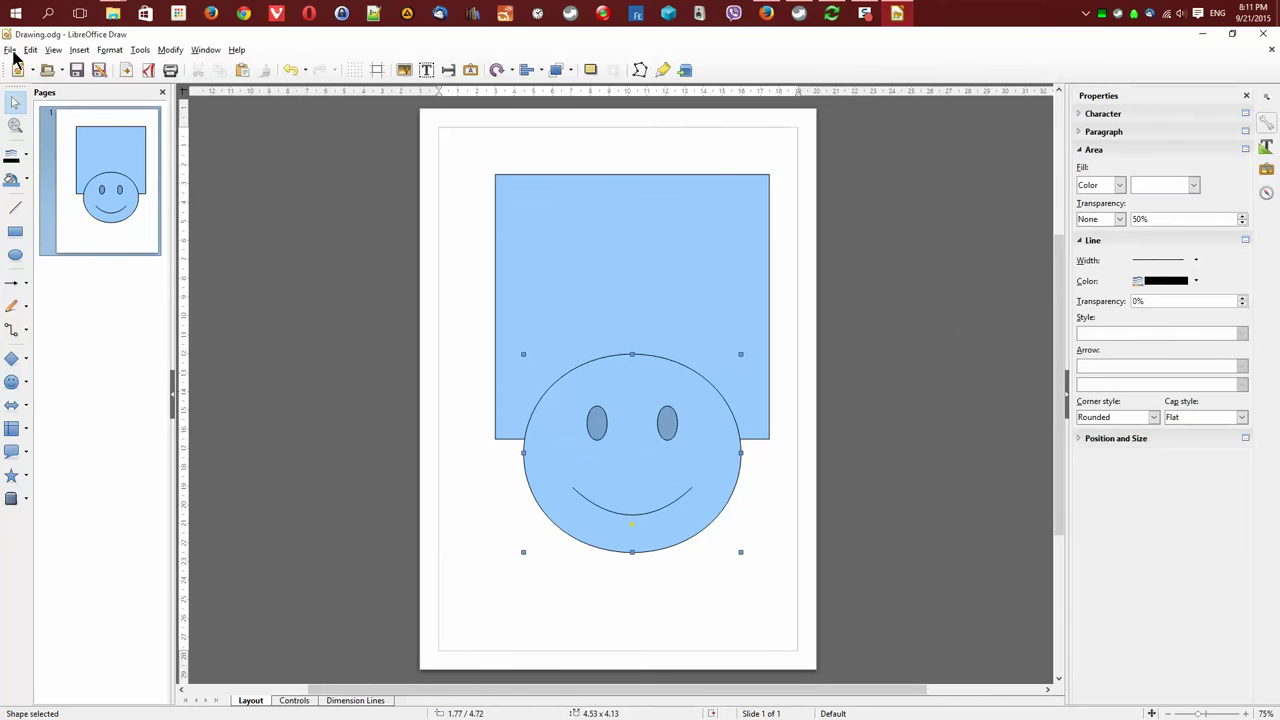
Save Drawing.odg, export it as Drawing.pdf into Source_Folder, and close the drawing
{"action": "left_click", "coordinate": [76, 72]}
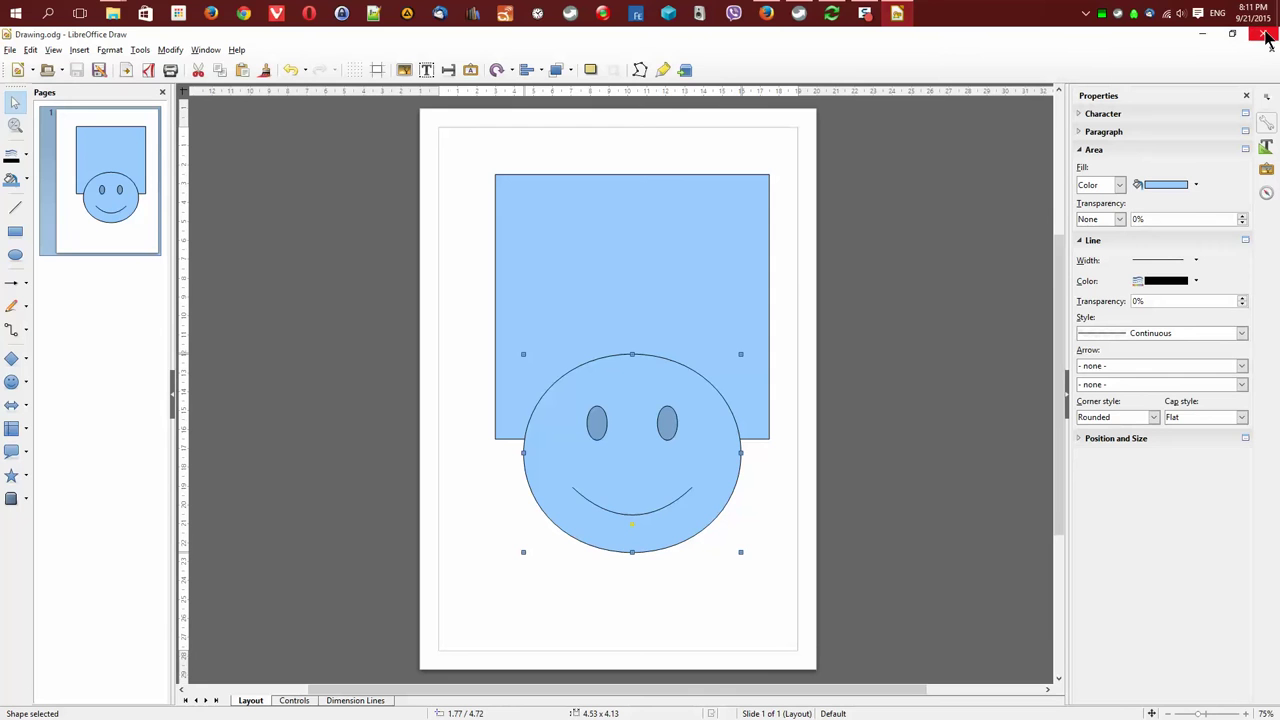
{"action": "left_click", "coordinate": [147, 72]}
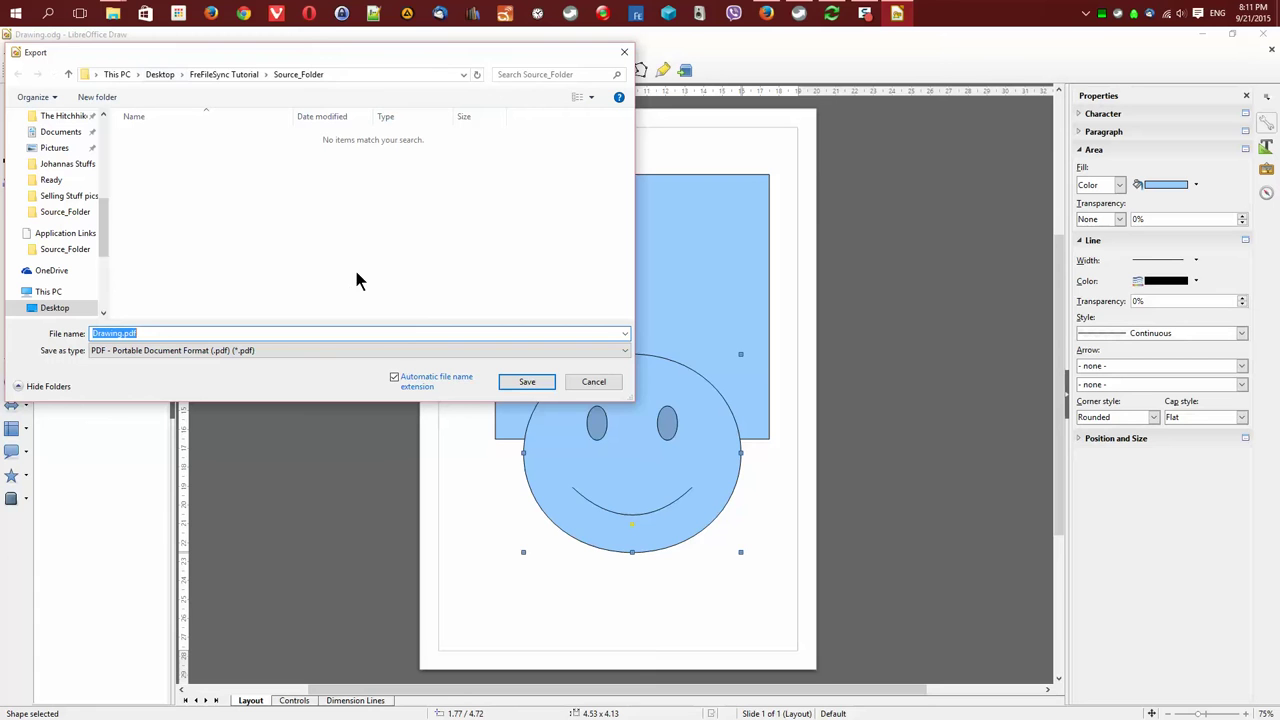
{"action": "left_click", "coordinate": [527, 386]}
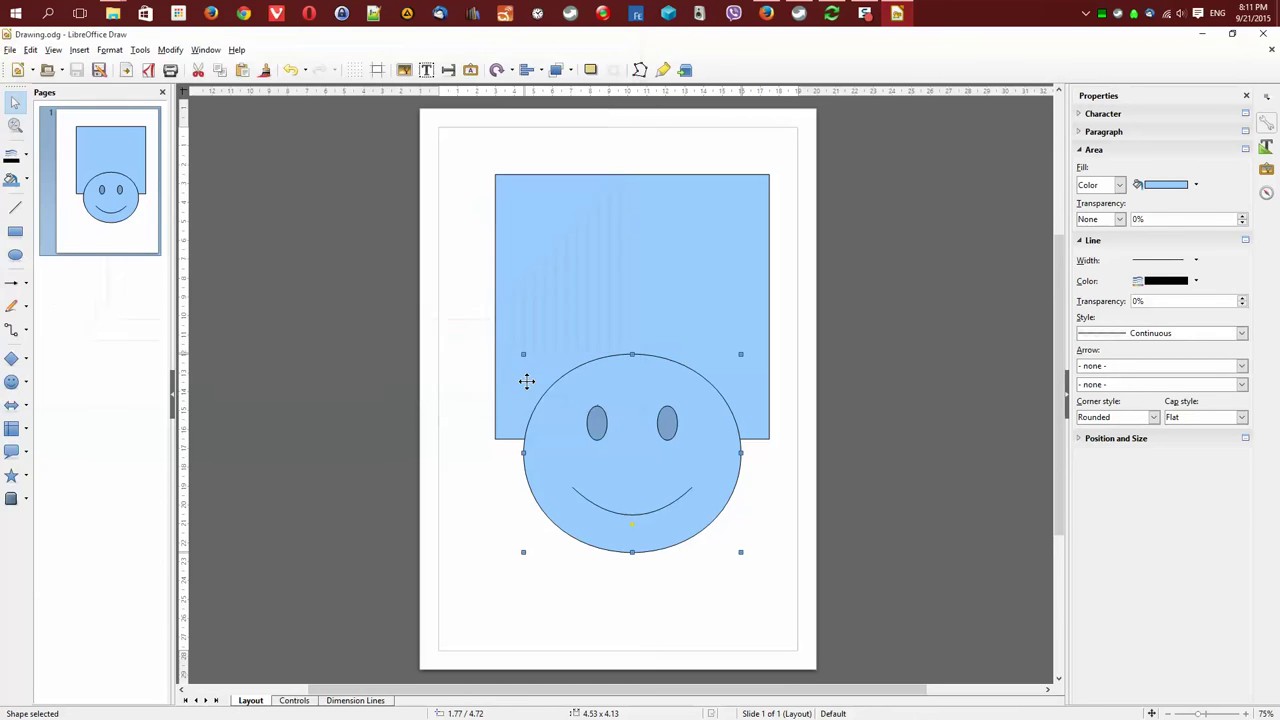
{"action": "left_click", "coordinate": [1263, 34]}
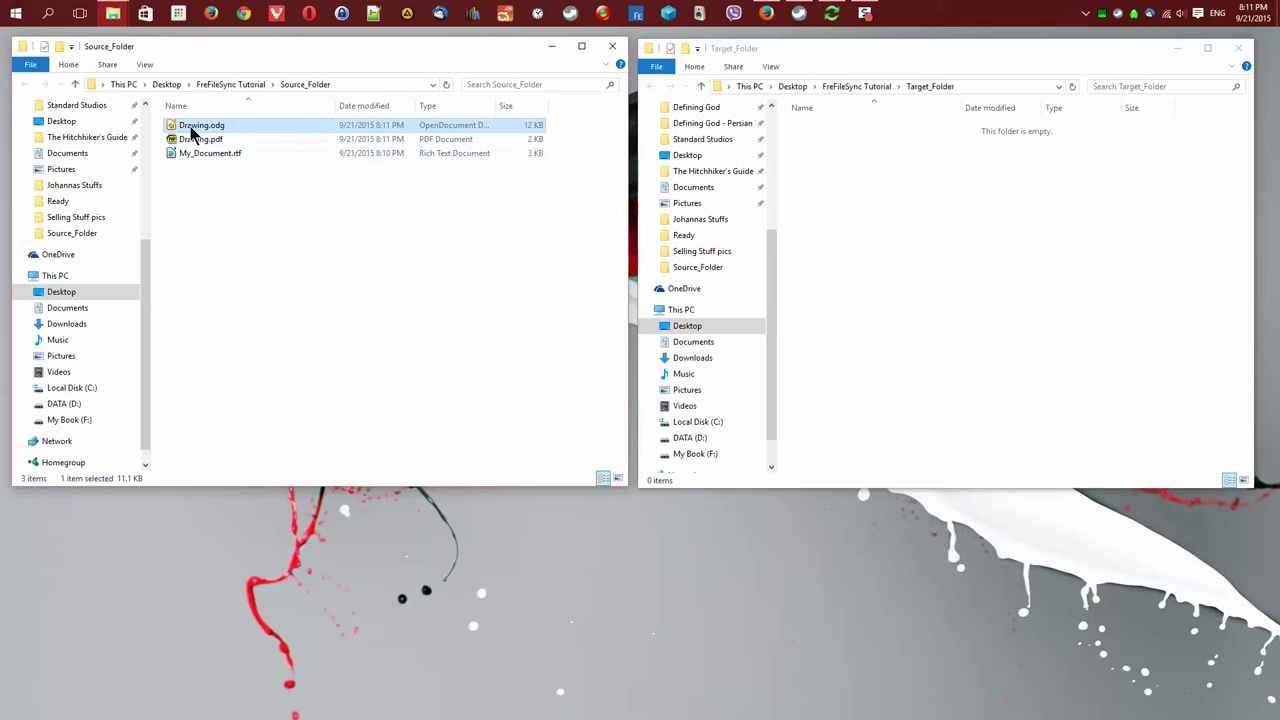
Open Drawing.pdf from Source_Folder to check the exported page, and close the viewer
{"action": "mouse_move", "coordinate": [206, 131]}
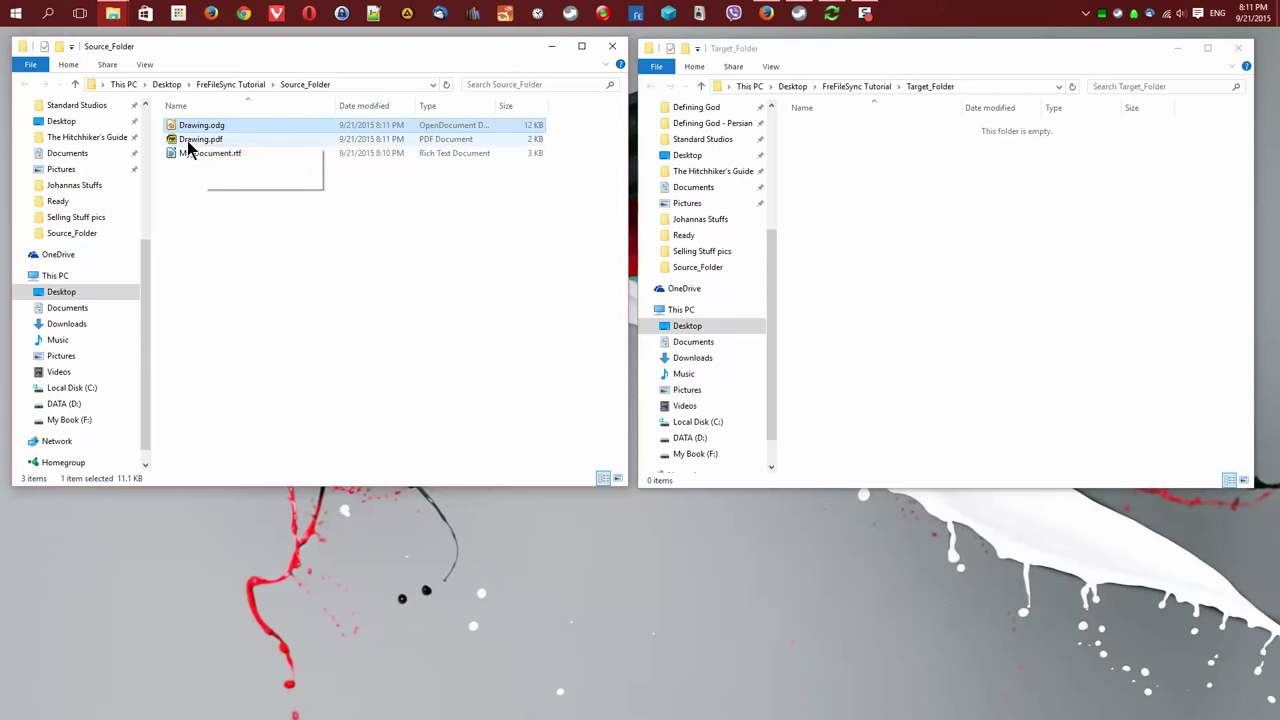
{"action": "left_click", "coordinate": [187, 140]}
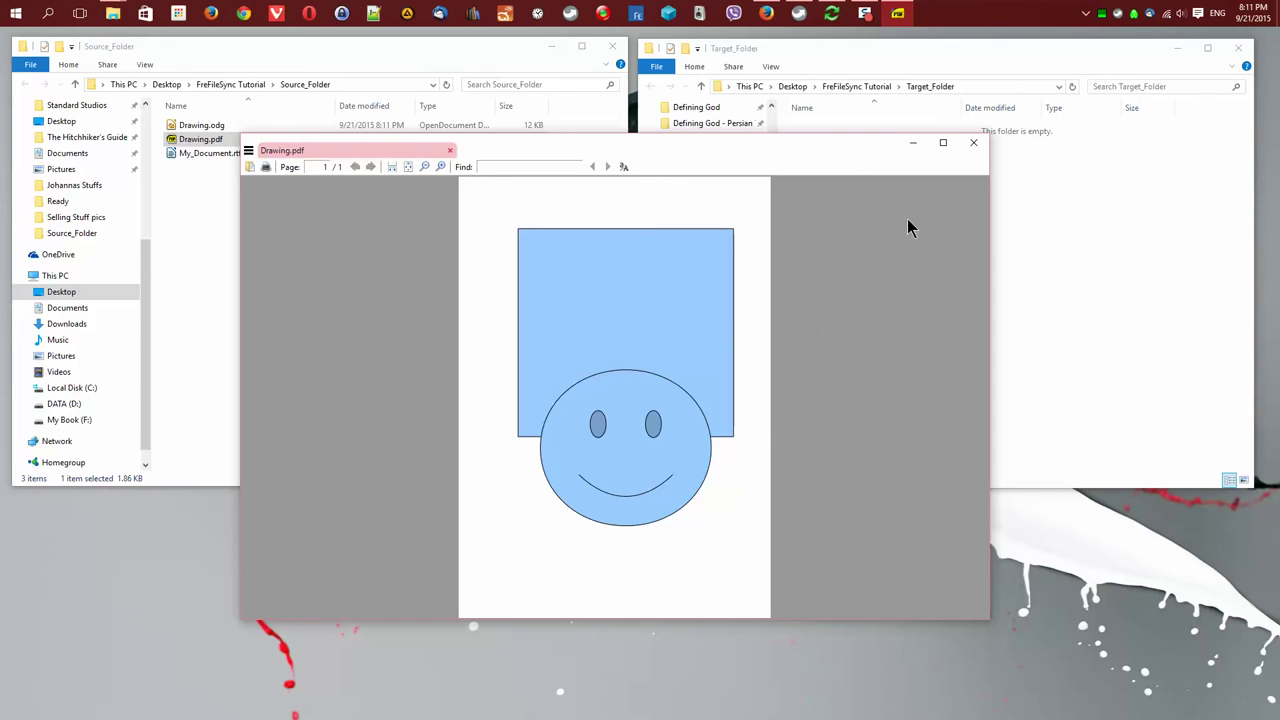
{"action": "left_click", "coordinate": [972, 143]}
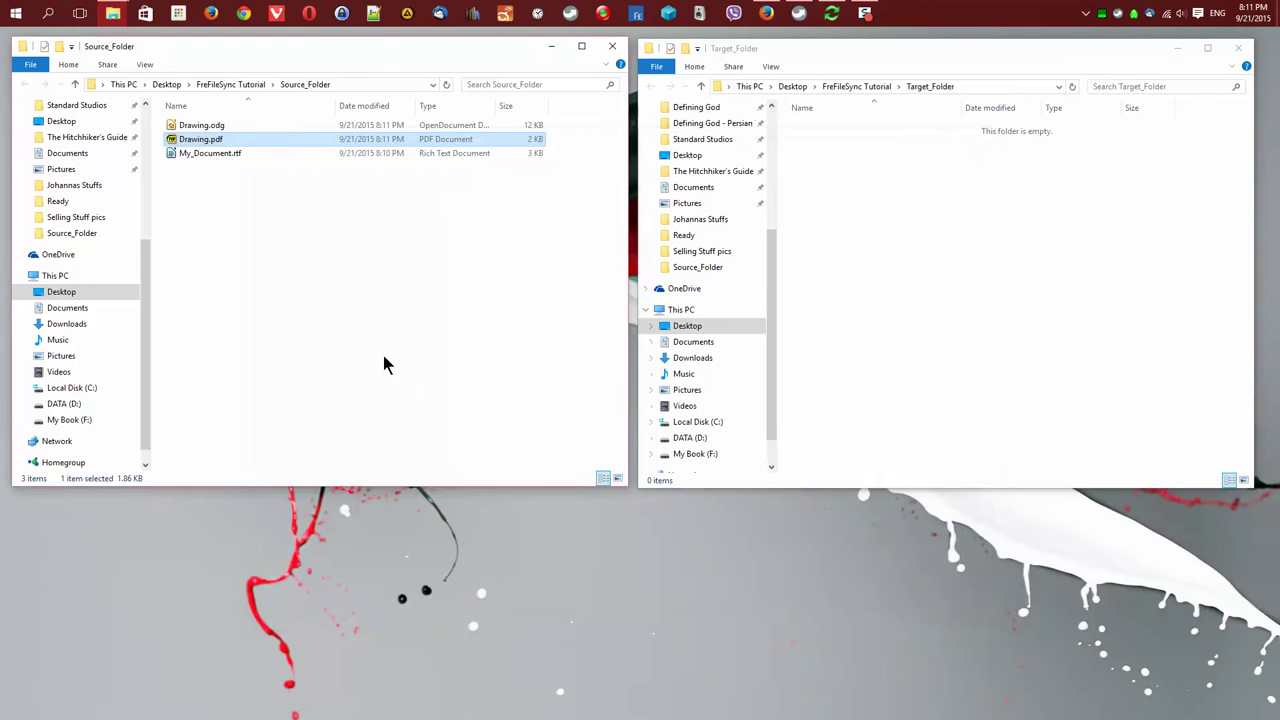
{"action": "left_click", "coordinate": [361, 334]}
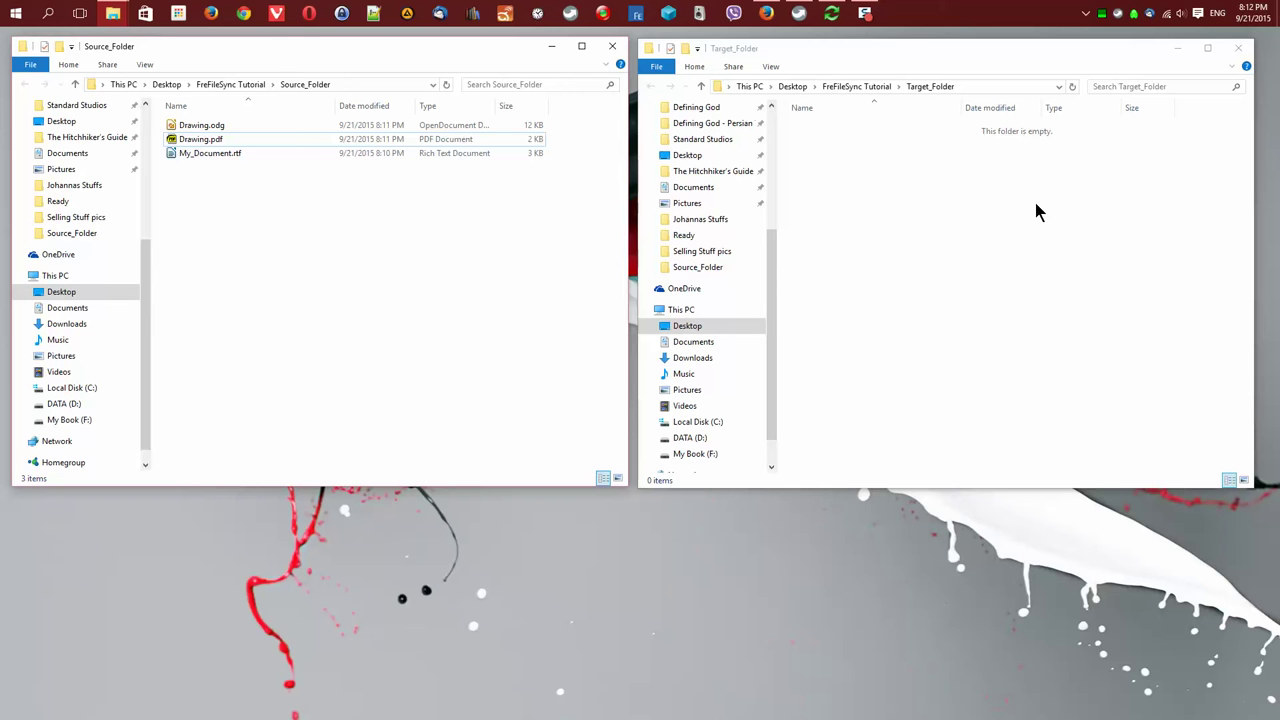
Switch to FreeFileSync and set the source side of the folder pair to Source_Folder in Desktop\FreFileSync Tutorial
{"action": "left_click", "coordinate": [831, 13]}
{"action": "left_click_drag", "start_coordinate": [857, 120], "coordinate": [685, 129]}
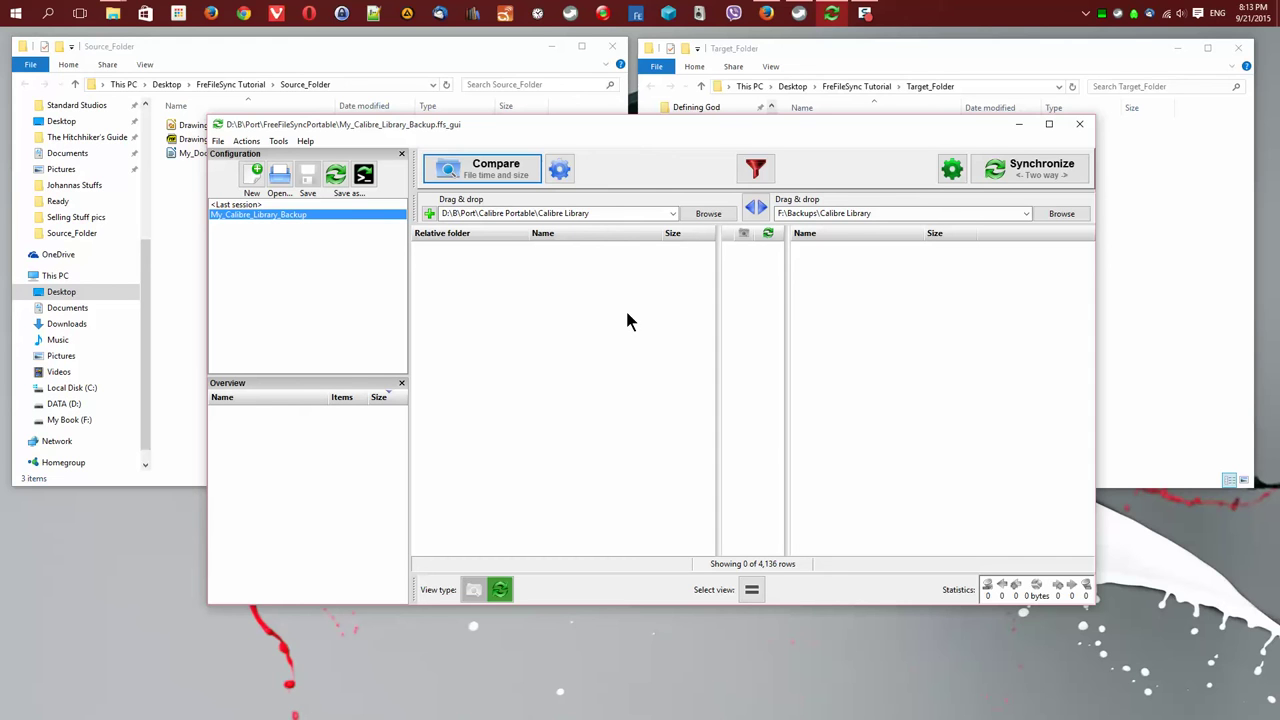
{"action": "left_click", "coordinate": [521, 213]}
{"action": "left_click", "coordinate": [697, 216]}
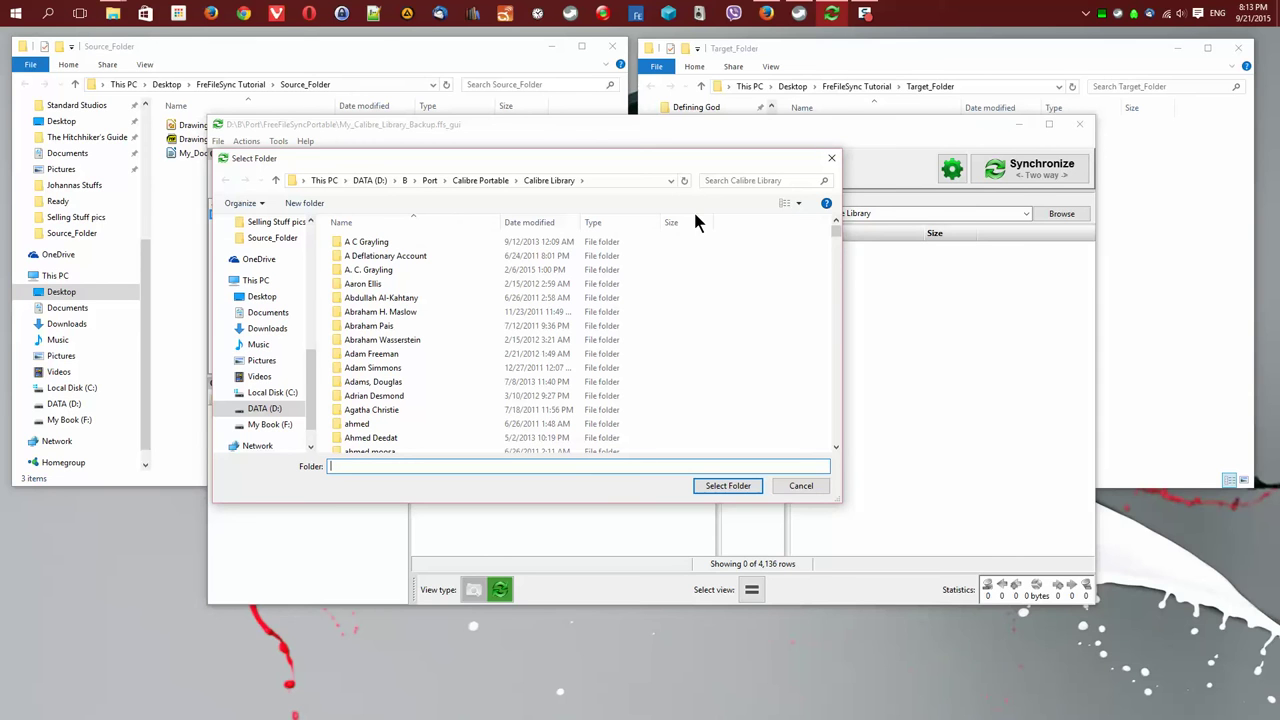
{"action": "left_click", "coordinate": [263, 298]}
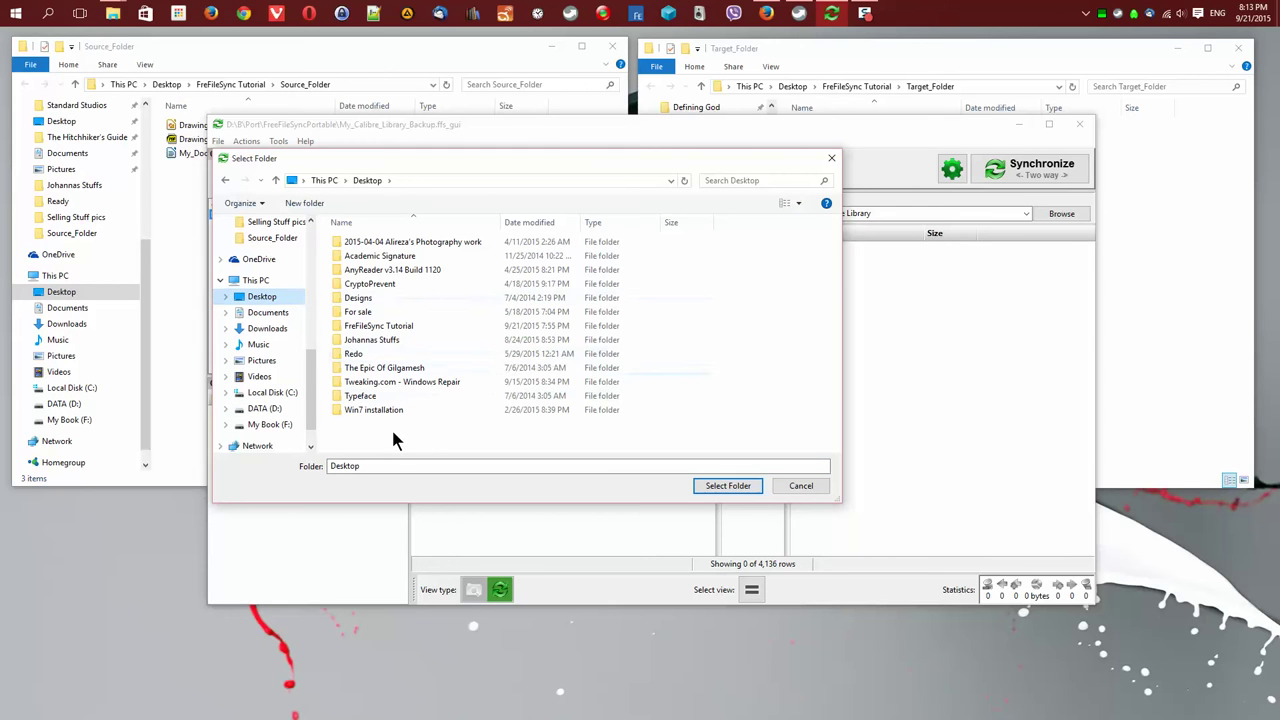
{"action": "double_click", "coordinate": [390, 326]}
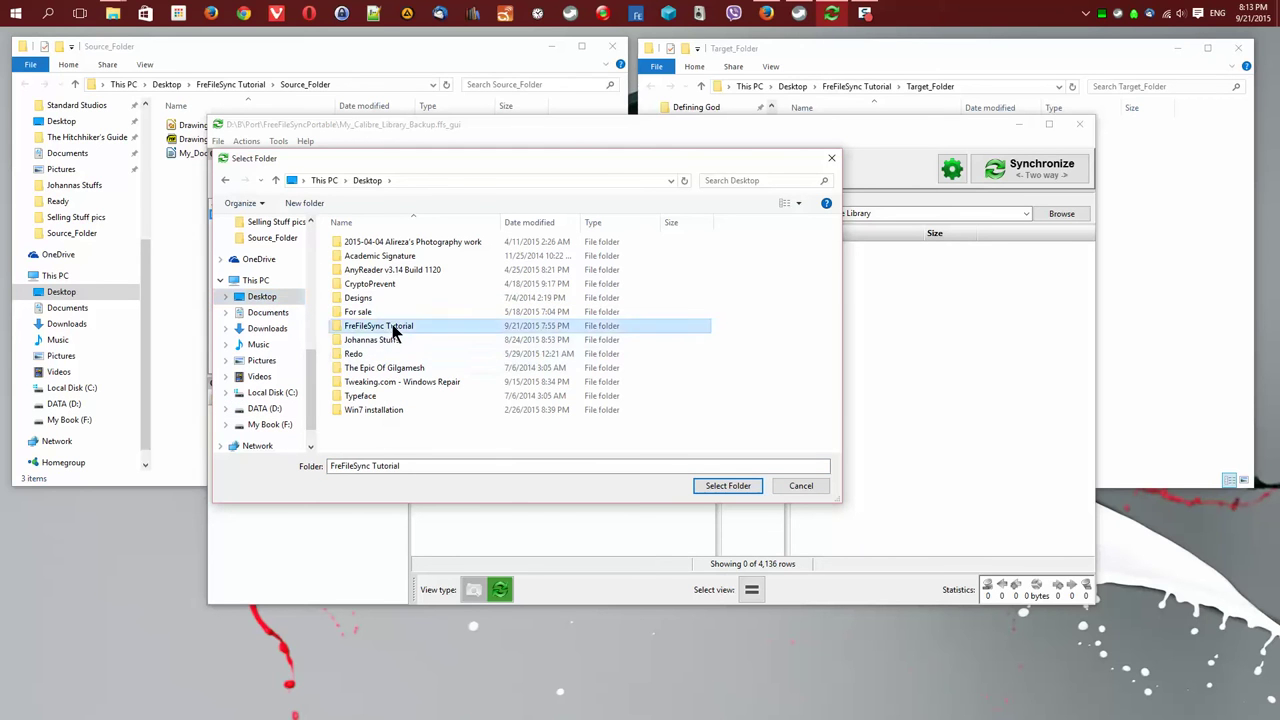
{"action": "double_click", "coordinate": [370, 244]}
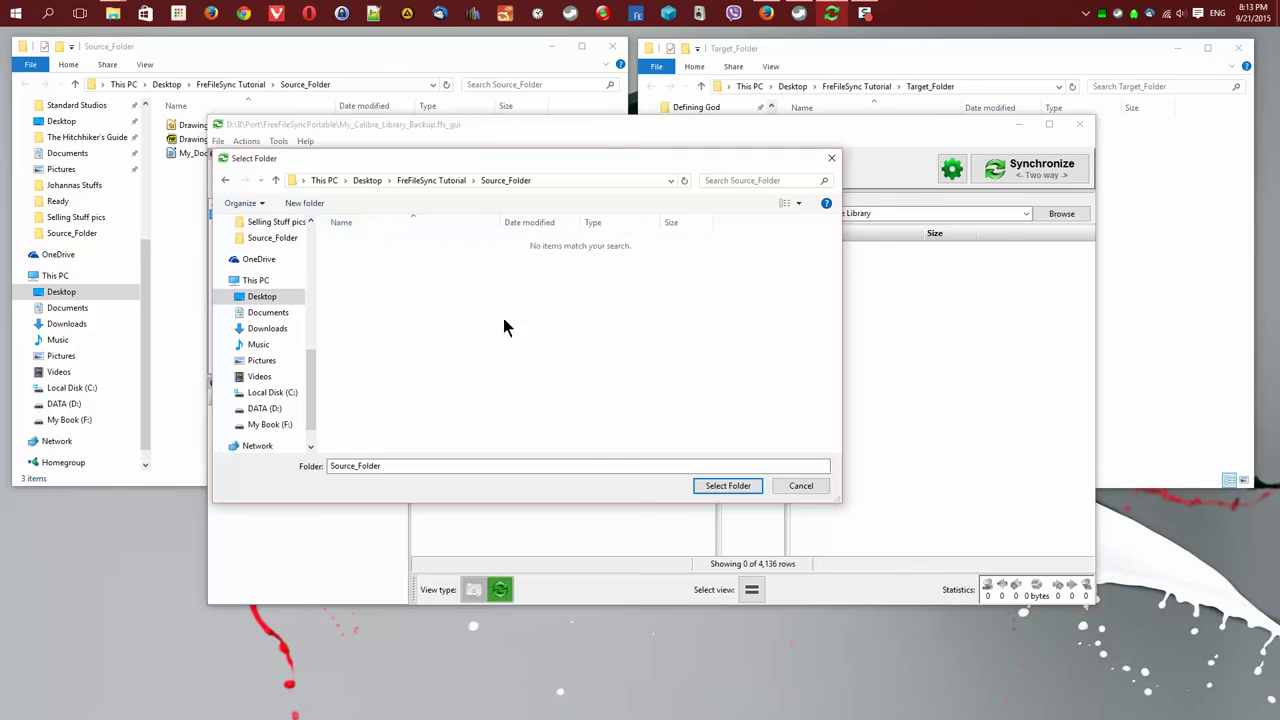
{"action": "left_click", "coordinate": [729, 485]}
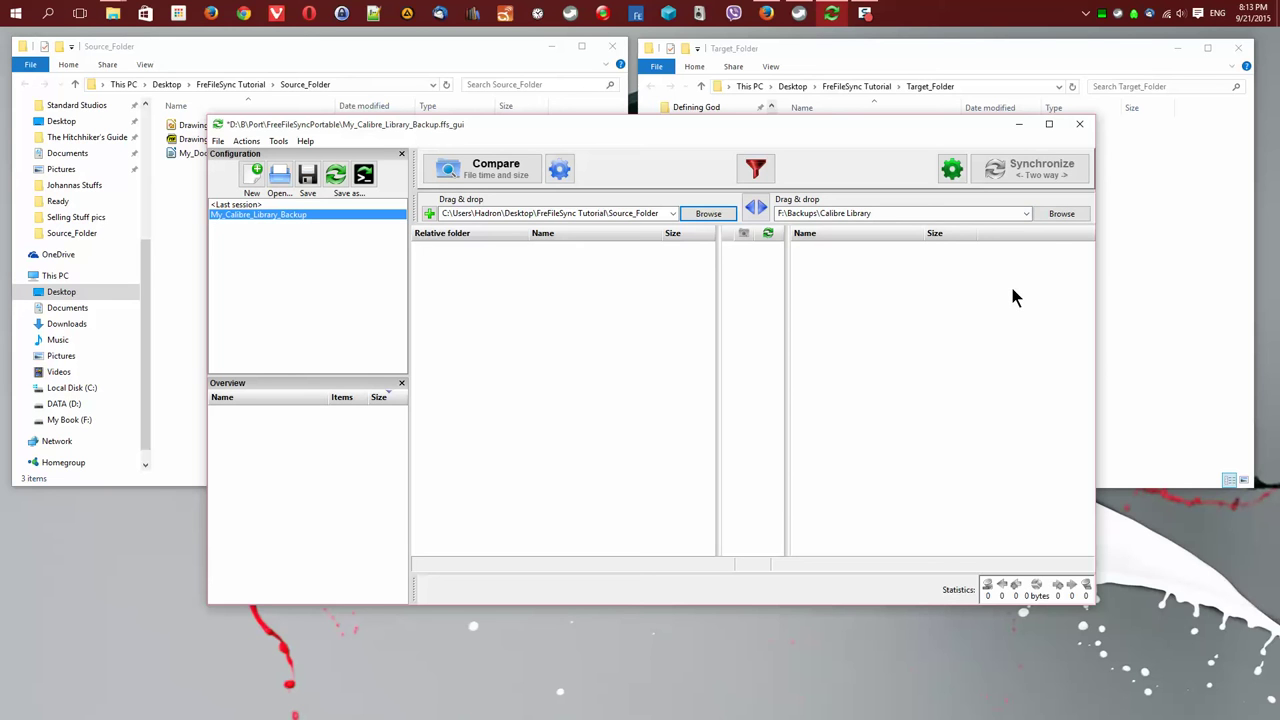
Set the target side of the folder pair to Target_Folder in Desktop\FreFileSync Tutorial
{"action": "left_click", "coordinate": [1057, 217]}
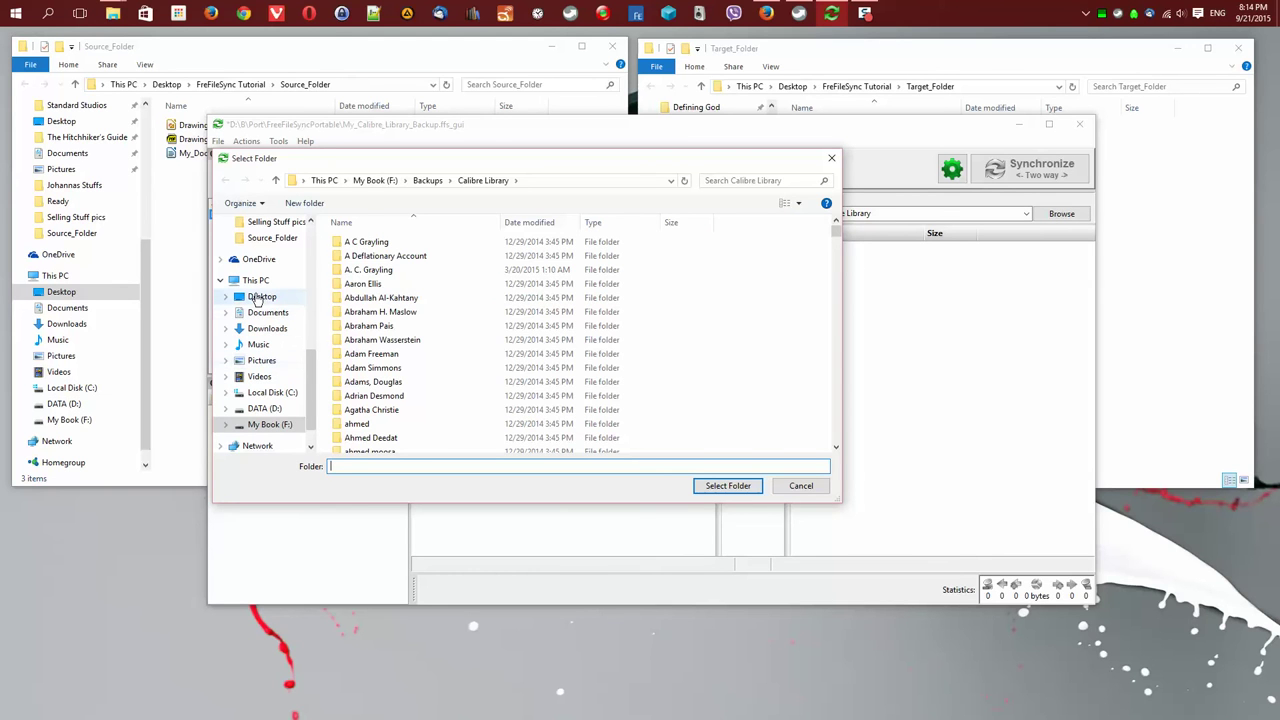
{"action": "left_click", "coordinate": [262, 296]}
{"action": "double_click", "coordinate": [385, 327]}
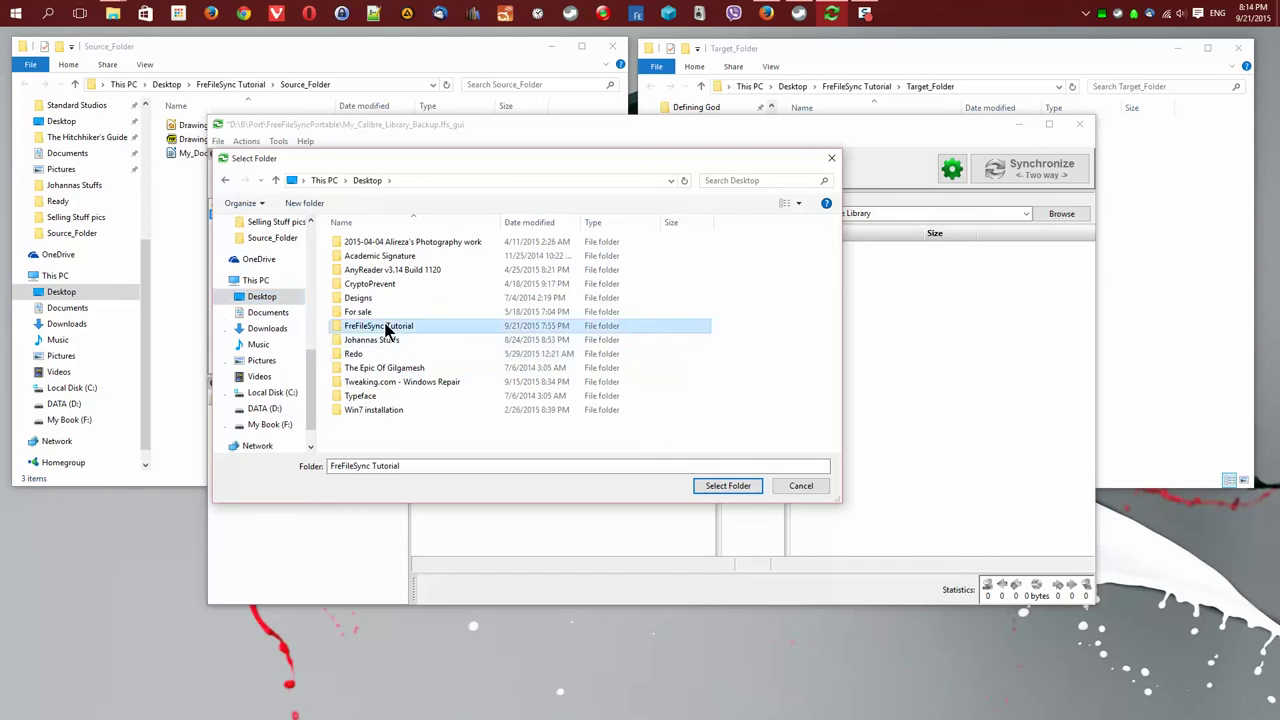
{"action": "left_click", "coordinate": [368, 257]}
{"action": "double_click", "coordinate": [368, 257]}
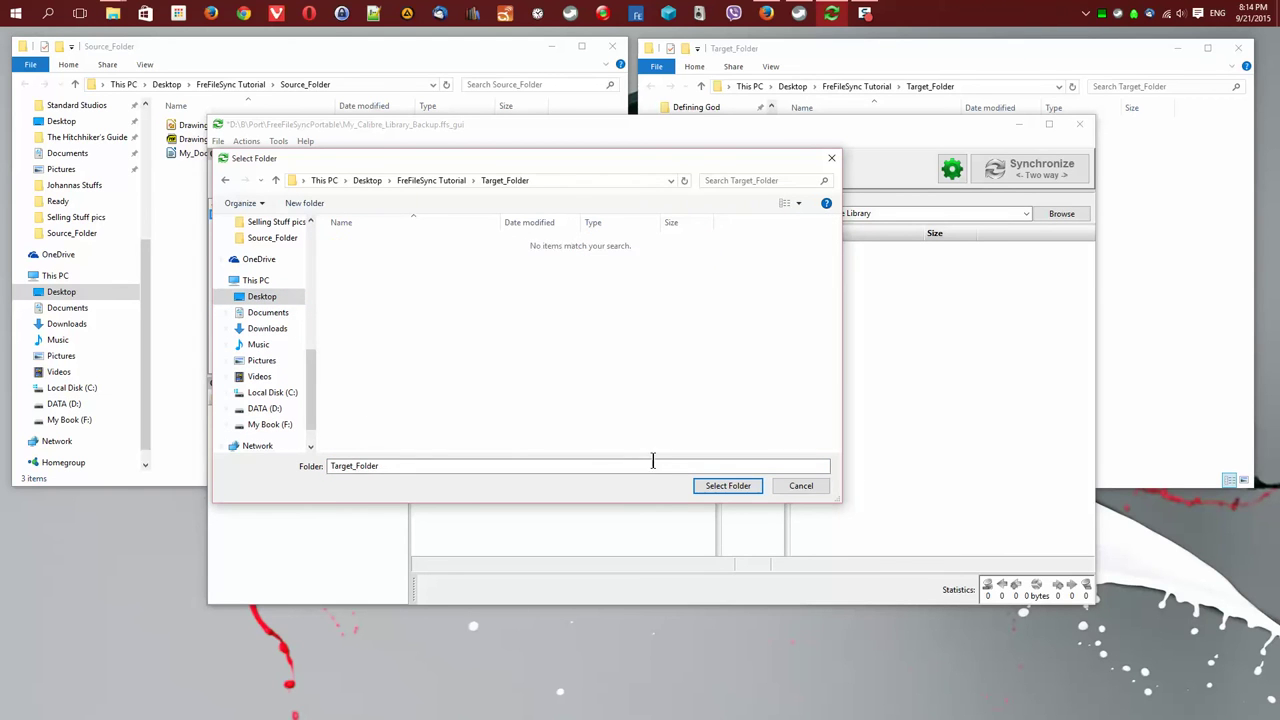
{"action": "left_click", "coordinate": [714, 487]}
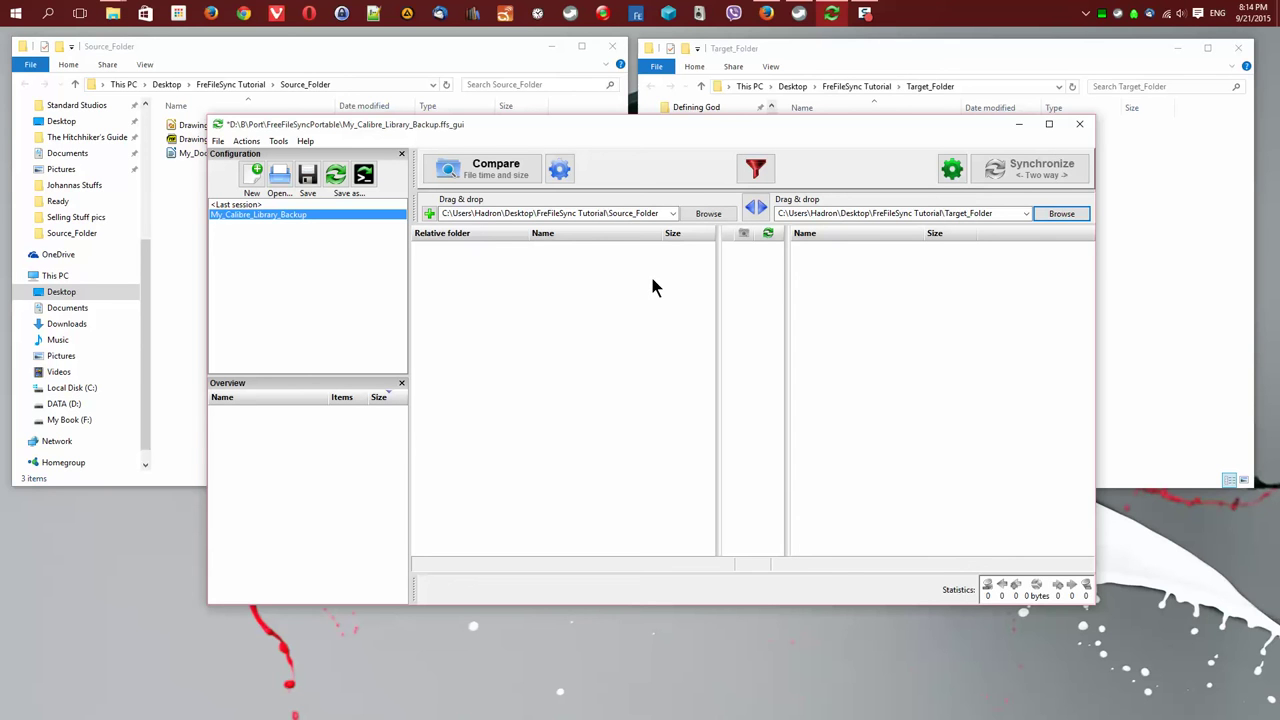
Compare Source_Folder with Target_Folder by file time and size, and run the two-way synchronization
{"action": "left_click", "coordinate": [488, 168]}
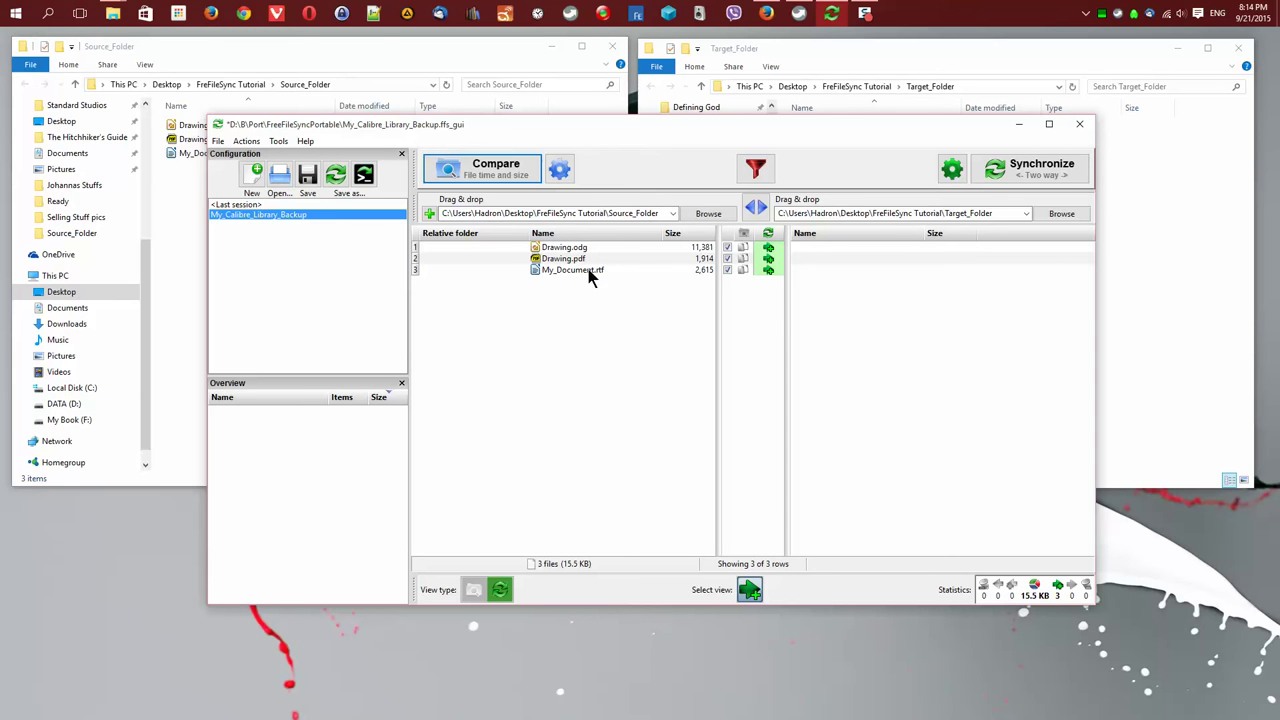
{"action": "left_click_drag", "start_coordinate": [608, 120], "coordinate": [680, 205]}
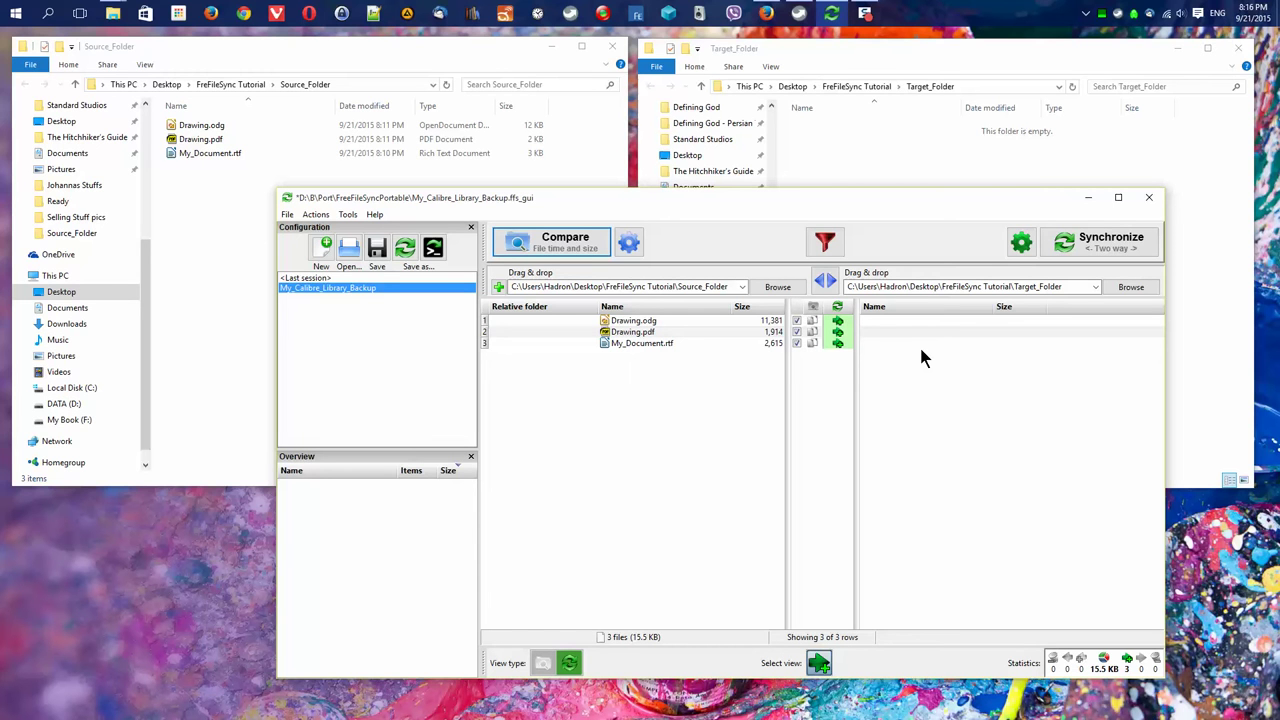
{"action": "left_click", "coordinate": [1092, 252]}
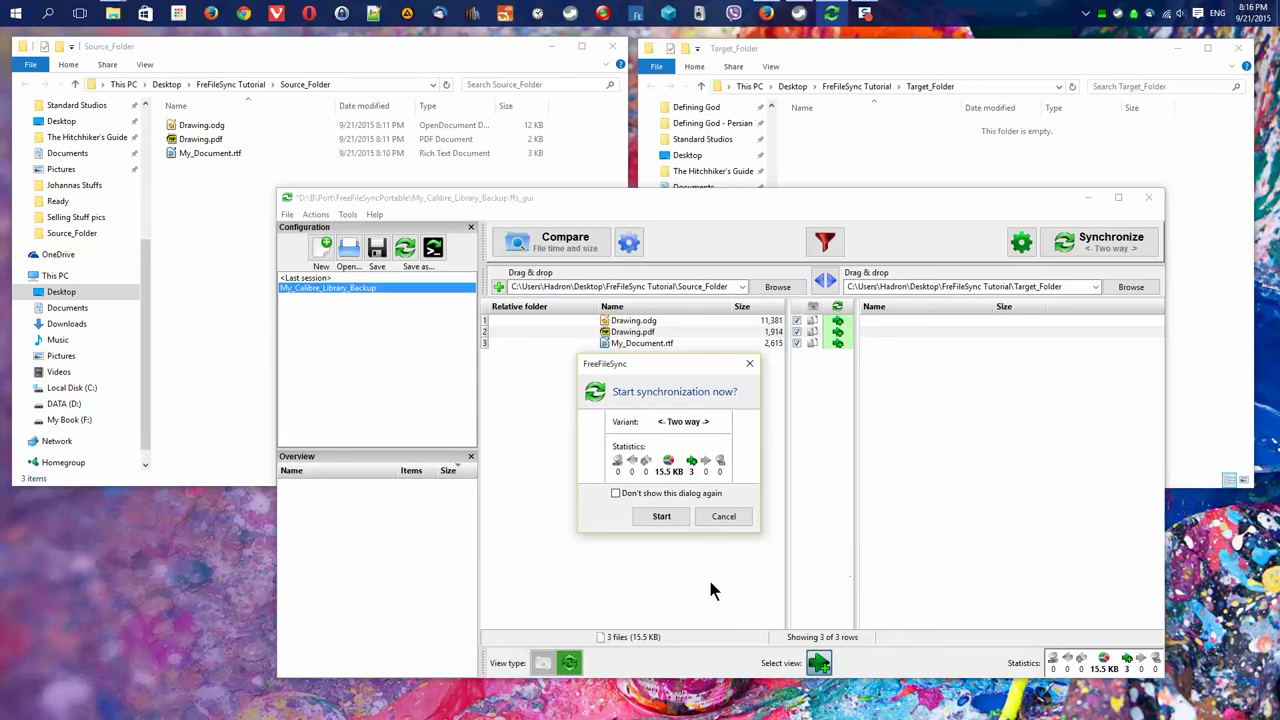
{"action": "left_click", "coordinate": [658, 518]}
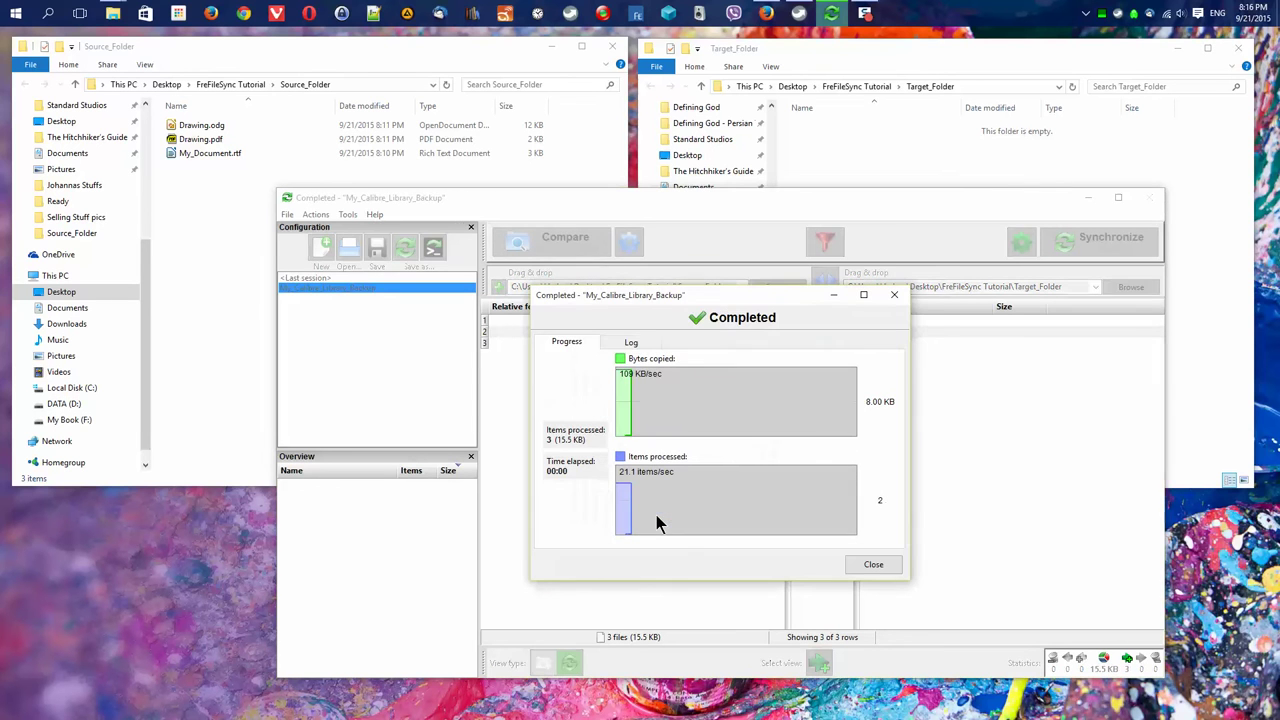
{"action": "left_click", "coordinate": [873, 566]}
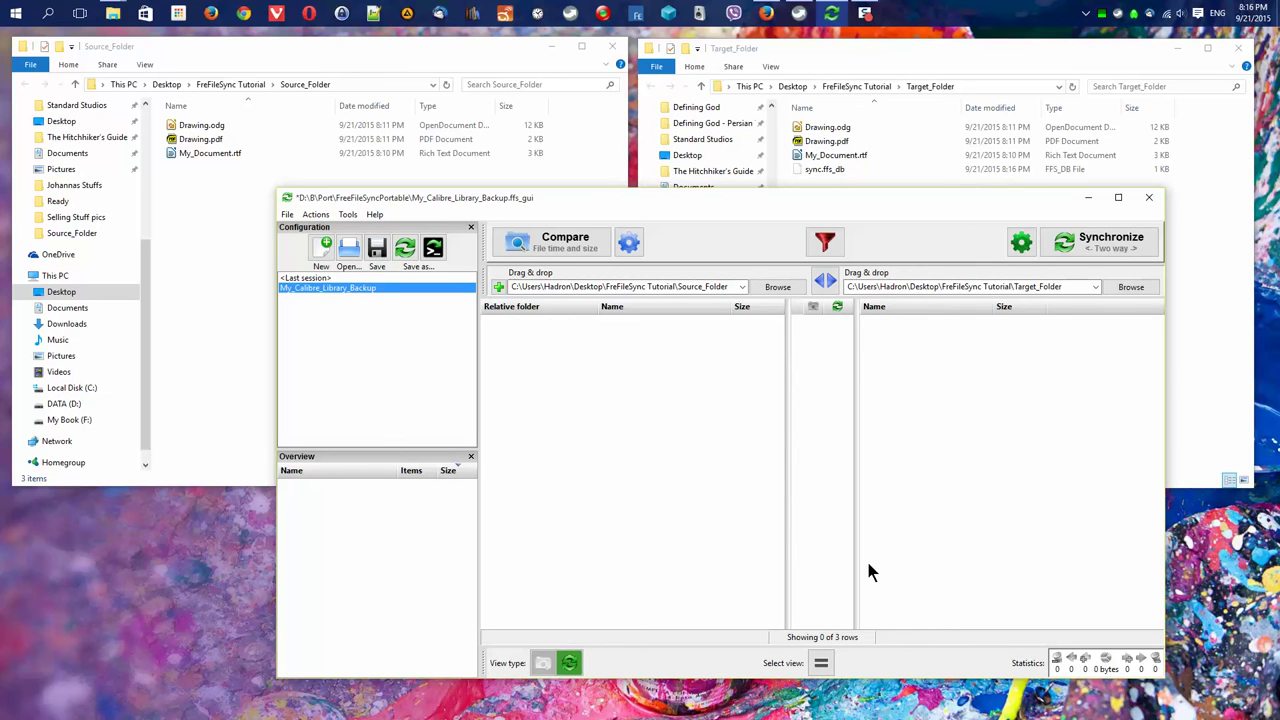
Check the synchronized files in Target_Folder and compare the two folders again
{"action": "left_click", "coordinate": [875, 48]}
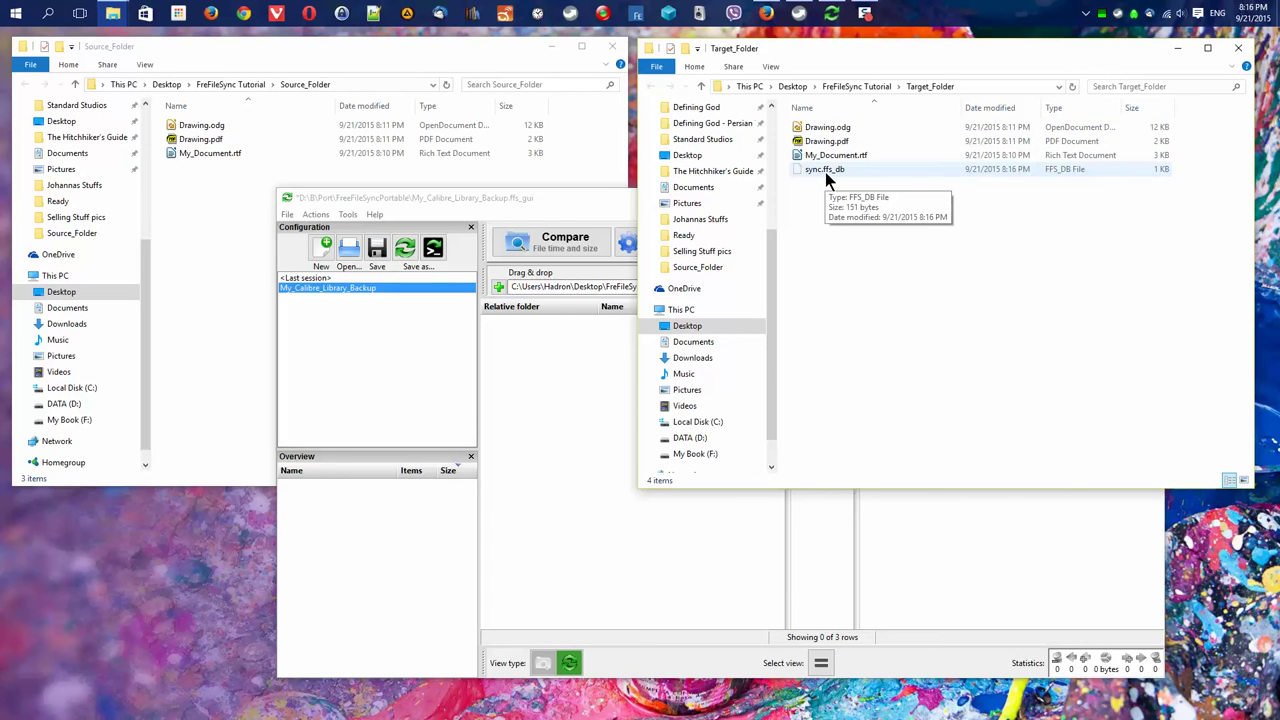
{"action": "left_click", "coordinate": [570, 405]}
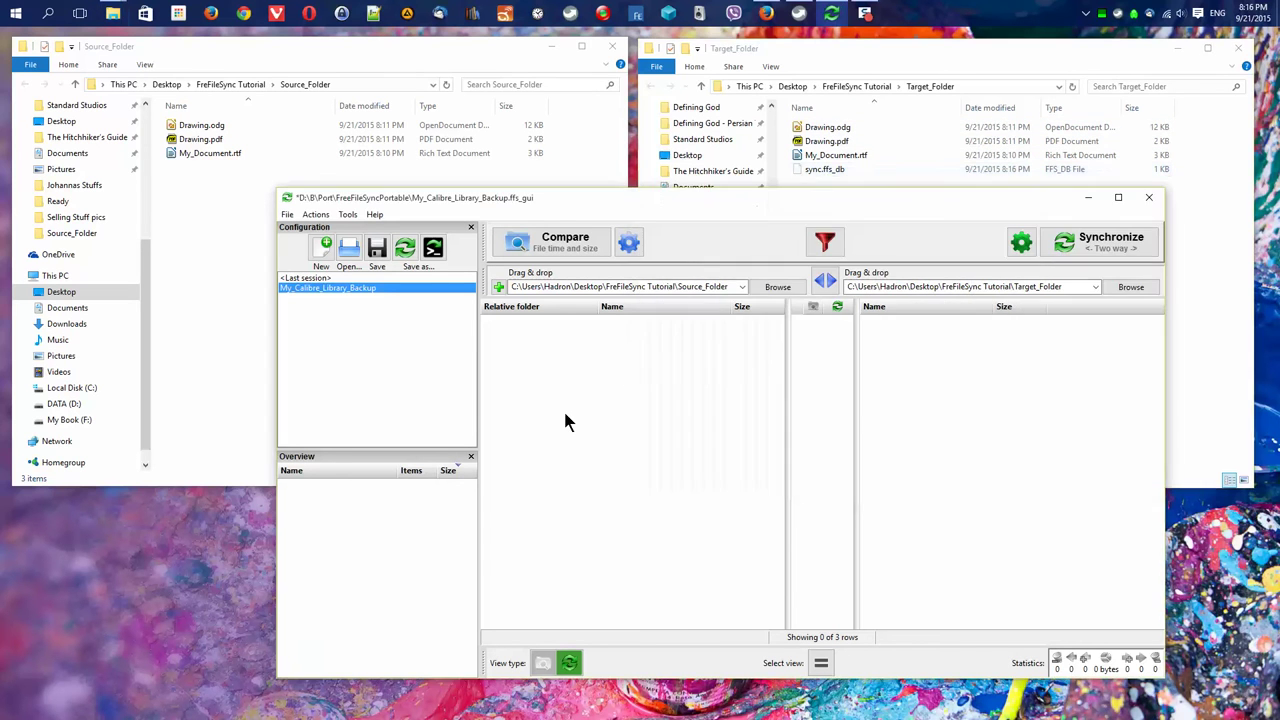
{"action": "left_click_drag", "start_coordinate": [580, 190], "coordinate": [575, 200]}
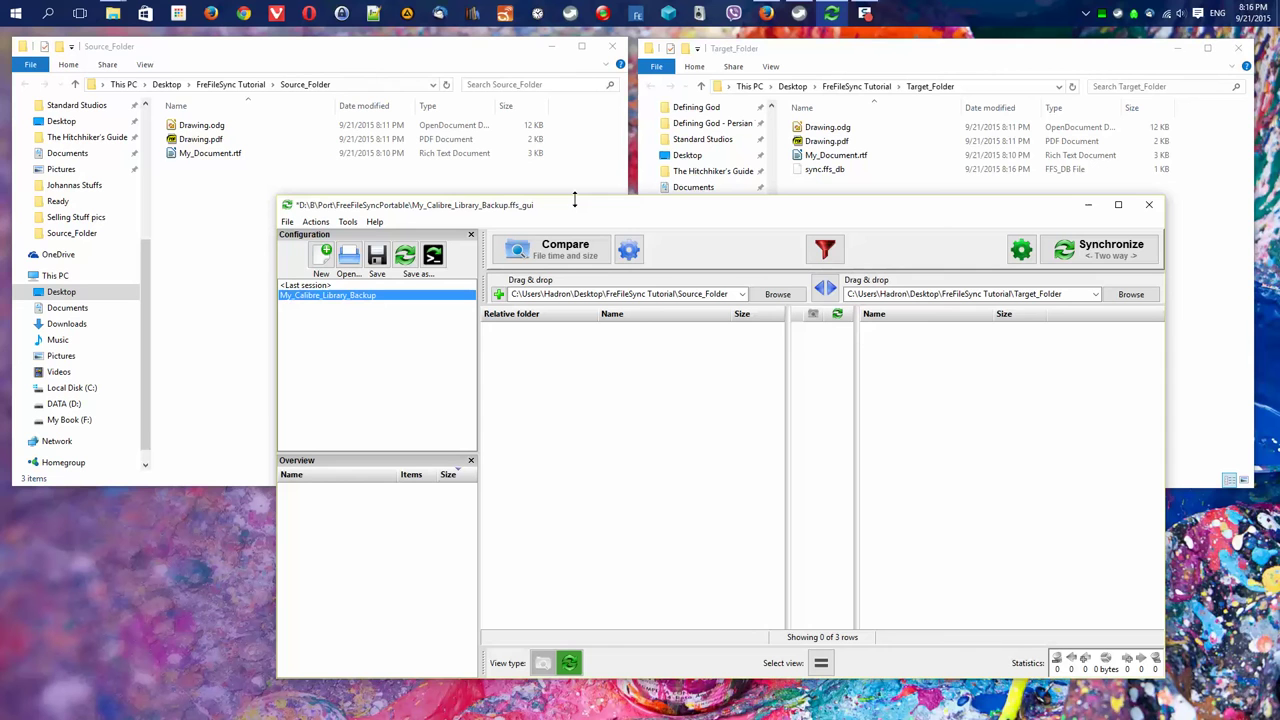
{"action": "left_click", "coordinate": [551, 245]}
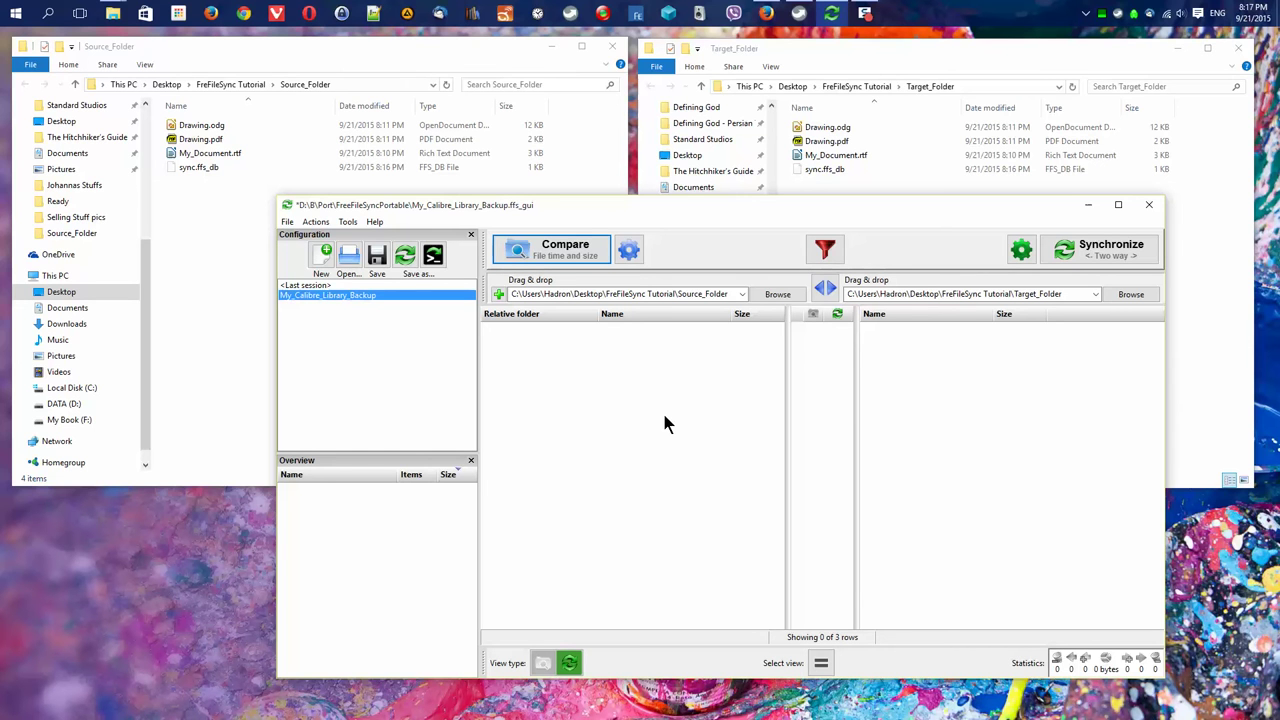
Delete Drawing.odg, Drawing.pdf and My_Document.rtf from Target_Folder and compare the folders again
{"action": "left_click", "coordinate": [826, 130]}
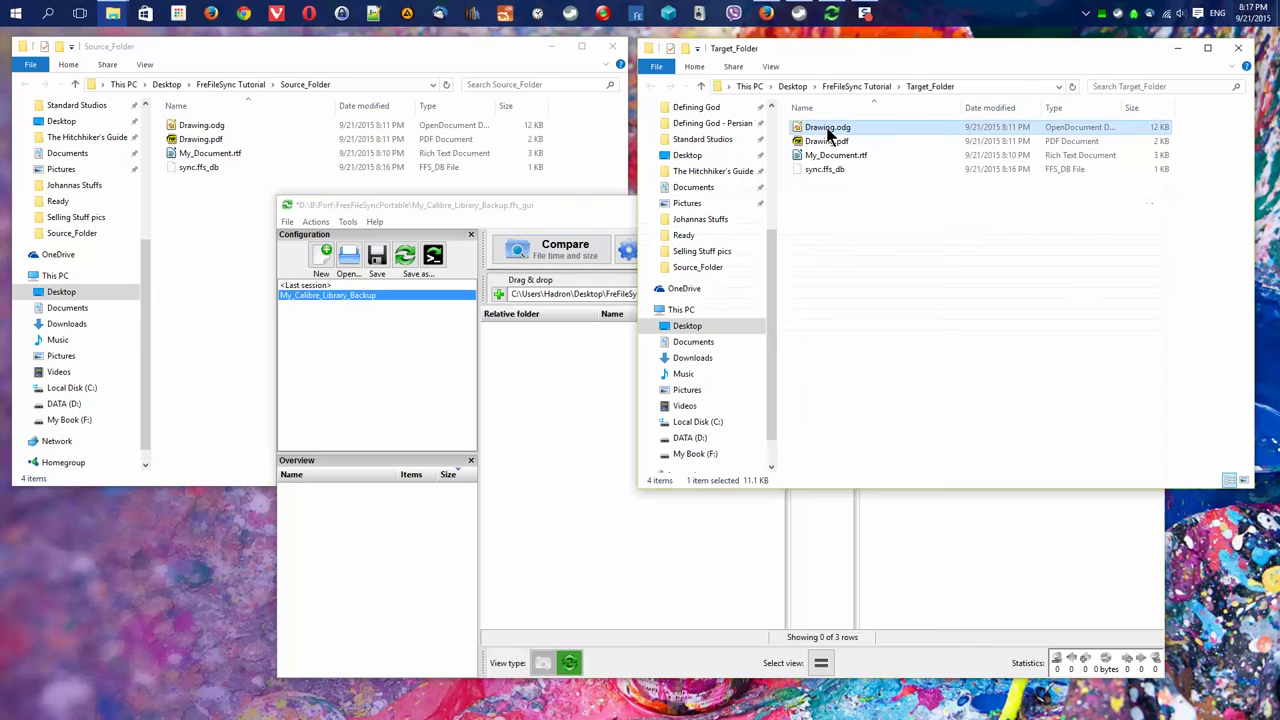
{"action": "key", "text": "Delete"}
{"action": "key", "text": "Delete"}
{"action": "key", "text": "Delete"}
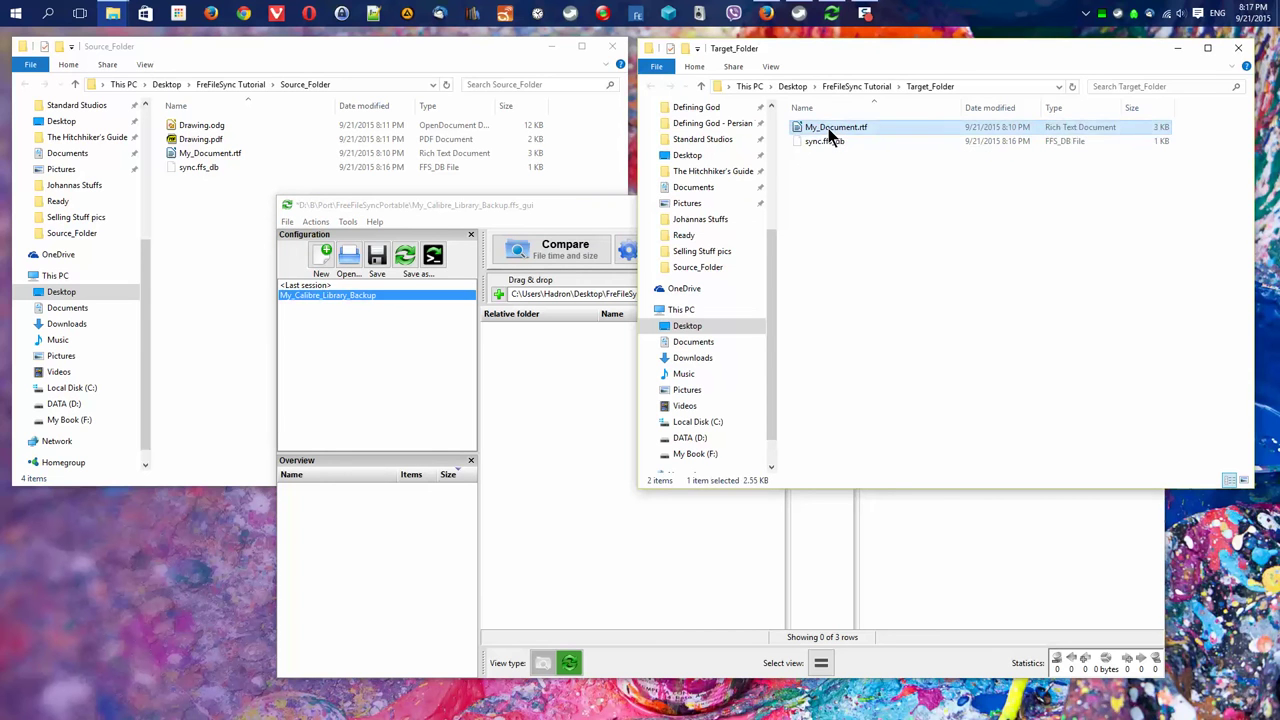
{"action": "left_click", "coordinate": [556, 417]}
{"action": "left_click", "coordinate": [557, 247]}
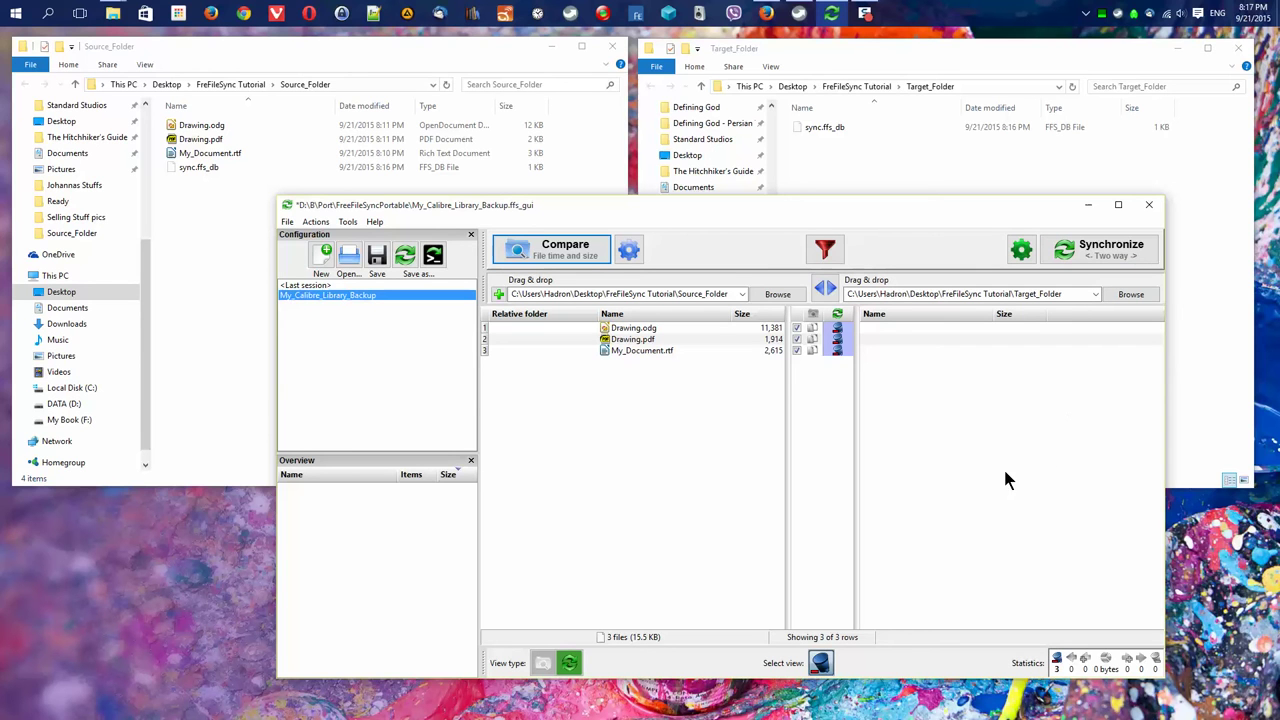
Delete the sync.ffs_db file from both Target_Folder and Source_Folder, and rerun the folder comparison
{"action": "left_click", "coordinate": [830, 130]}
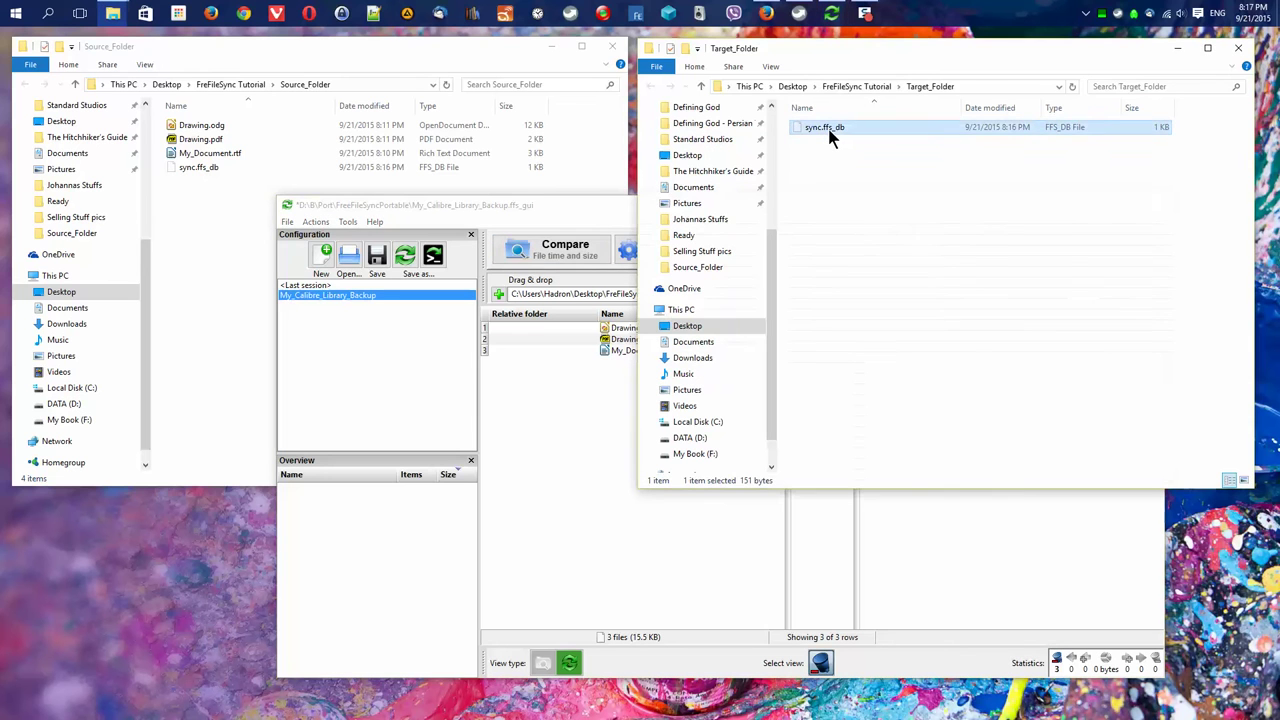
{"action": "key", "text": "Delete"}
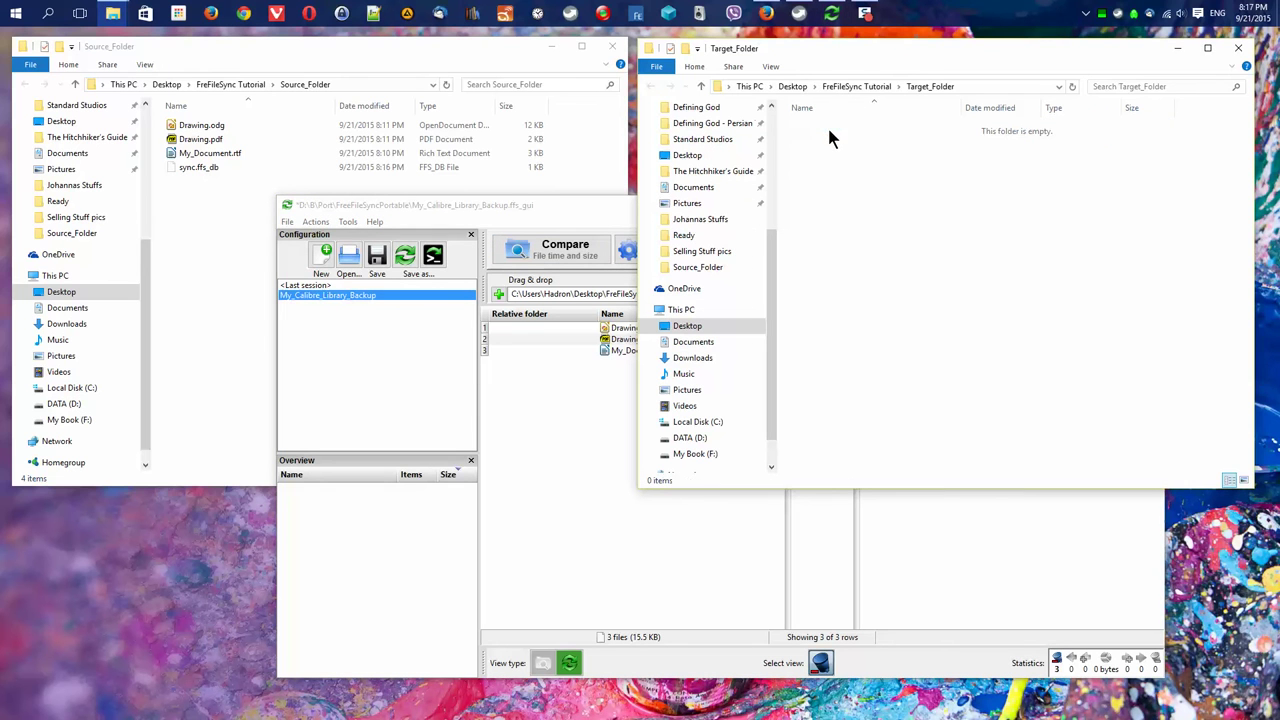
{"action": "left_click", "coordinate": [197, 168]}
{"action": "key", "text": "Delete"}
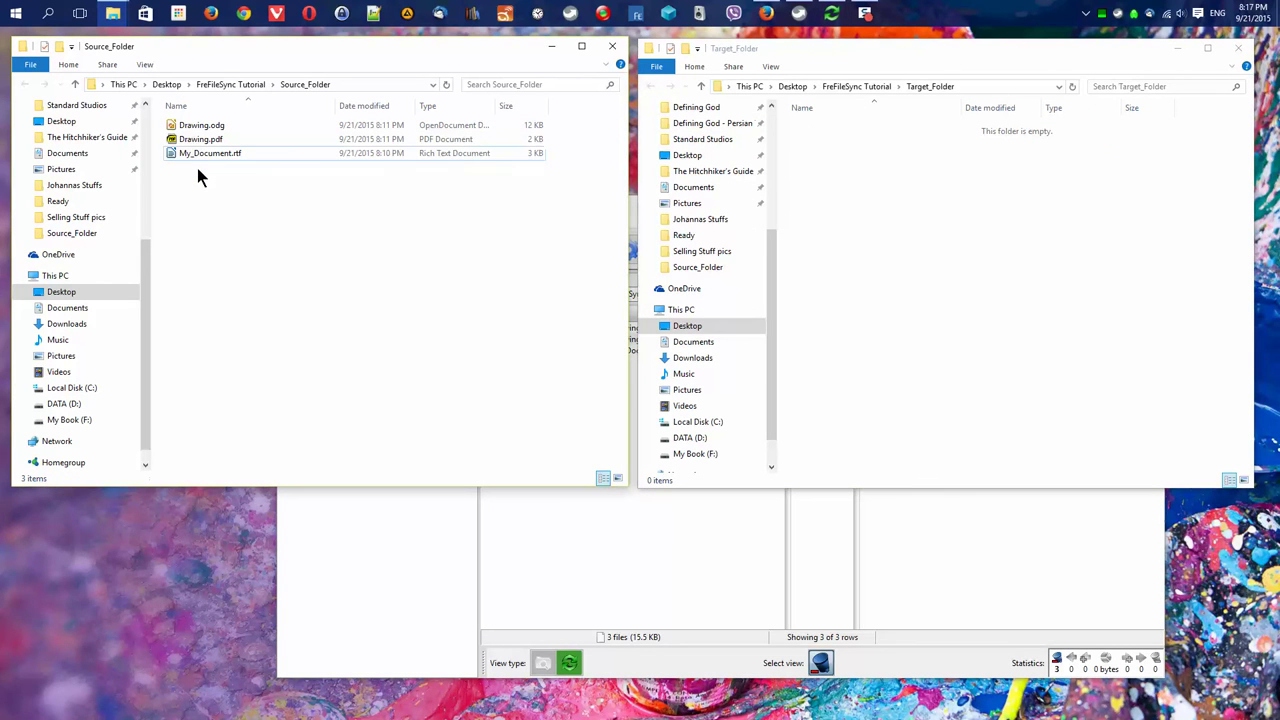
{"action": "left_click", "coordinate": [688, 570]}
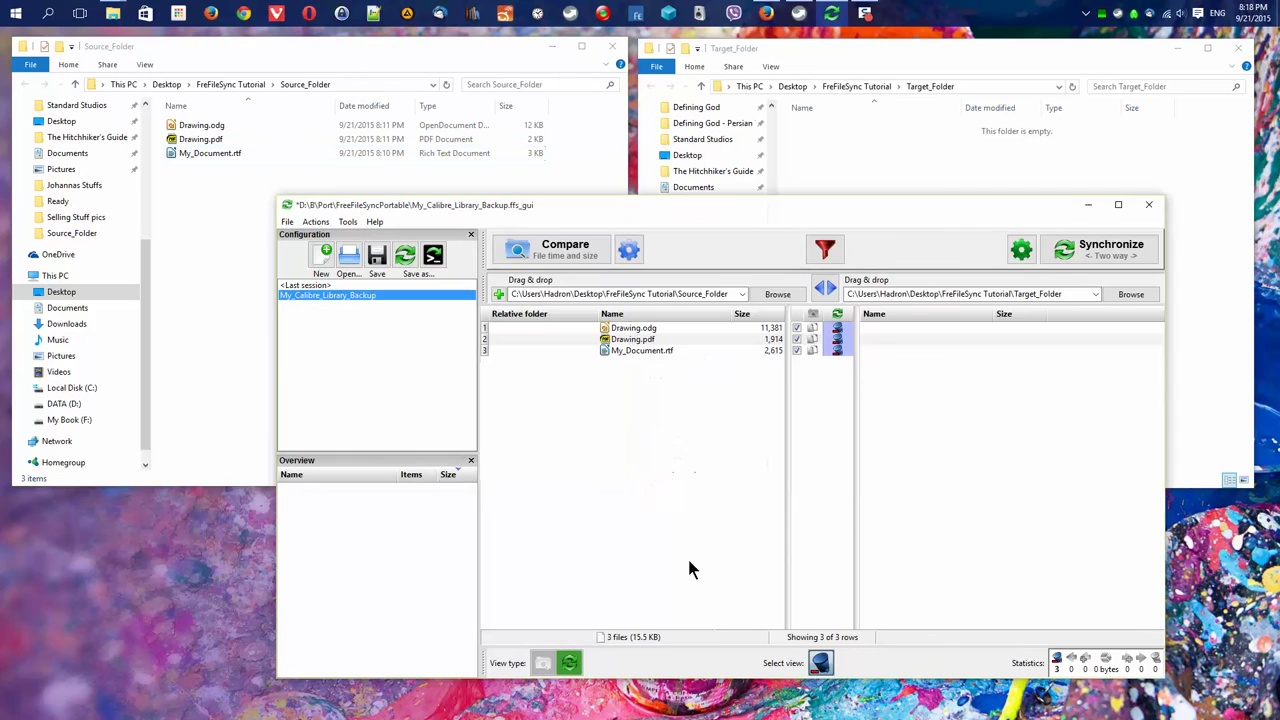
{"action": "left_click", "coordinate": [556, 247]}
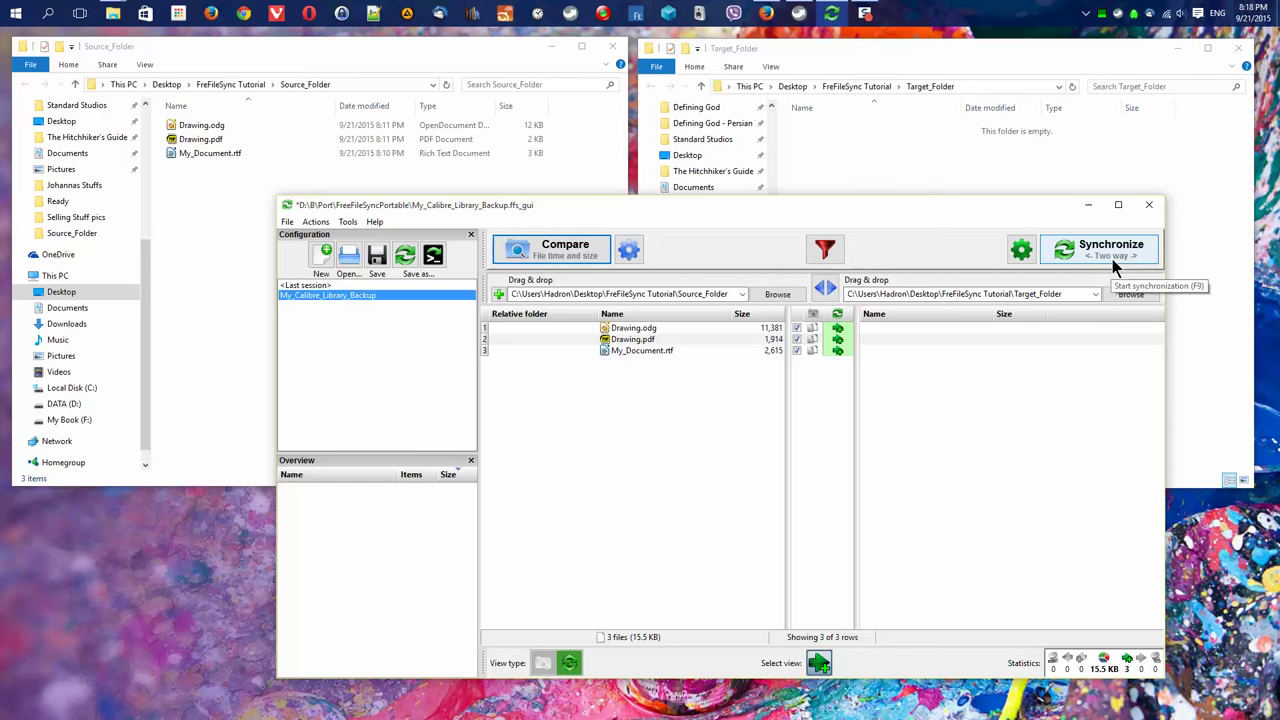
Change the synchronization variant to Mirror, keeping deleted files going to the recycle bin
{"action": "left_click", "coordinate": [1022, 251]}
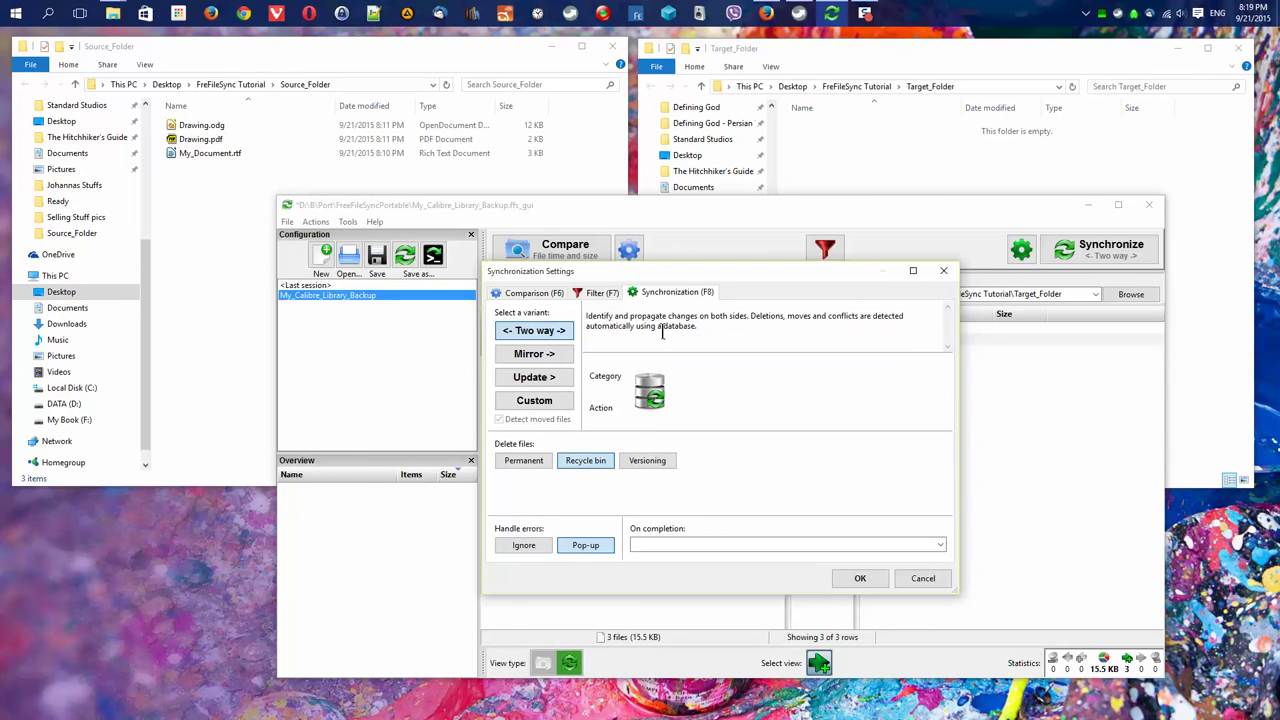
{"action": "left_click", "coordinate": [541, 355]}
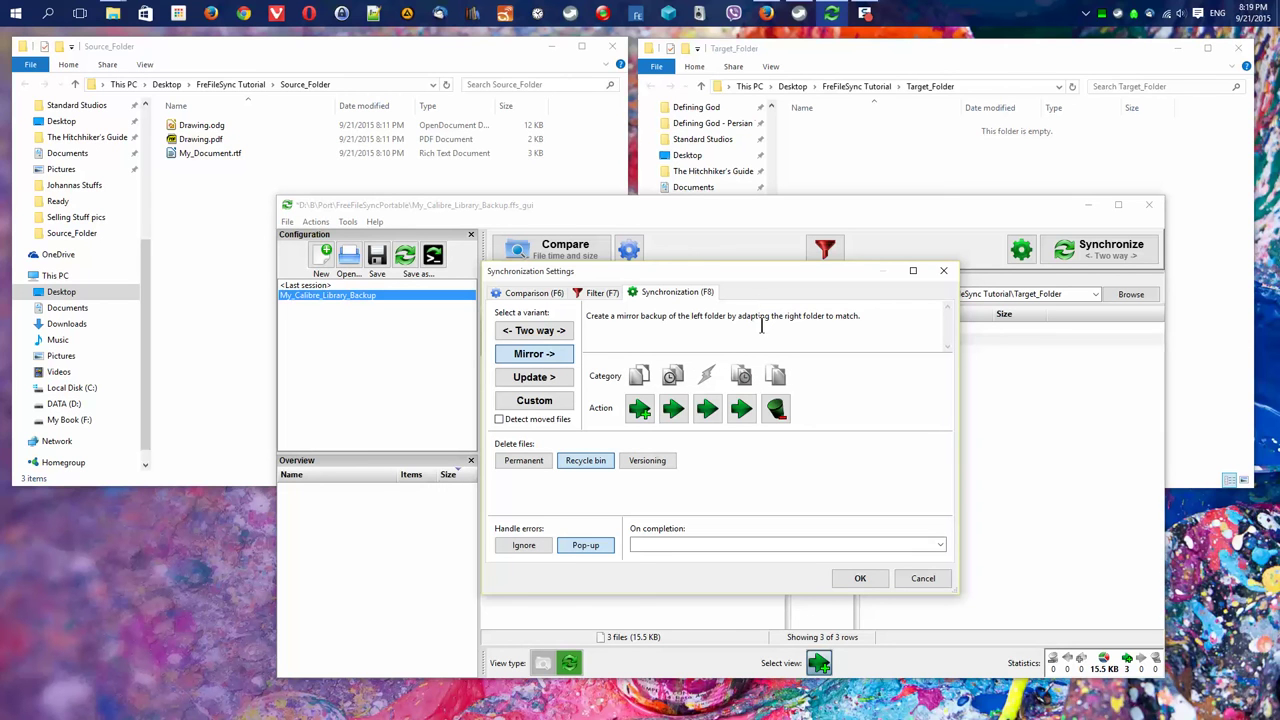
{"action": "left_click", "coordinate": [860, 578]}
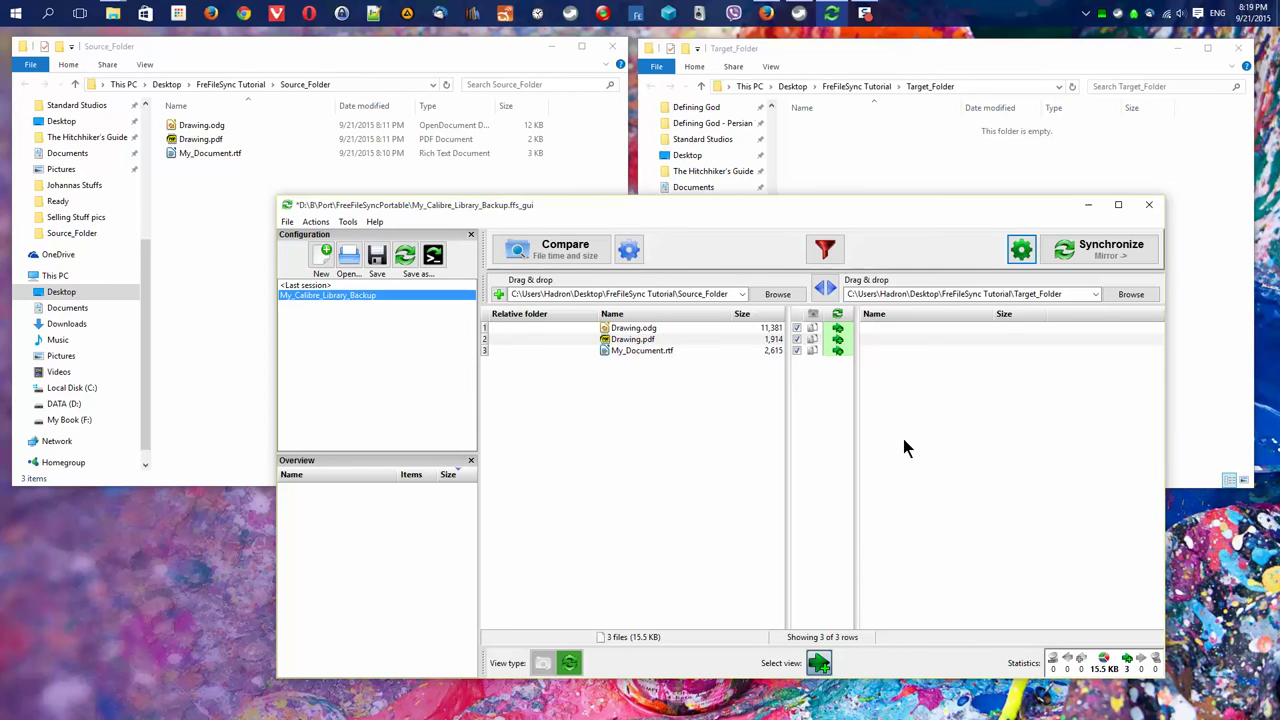
Compare Source_Folder with Target_Folder and run the mirror synchronization to copy the three files across
{"action": "left_click", "coordinate": [572, 252]}
{"action": "left_click", "coordinate": [1117, 253]}
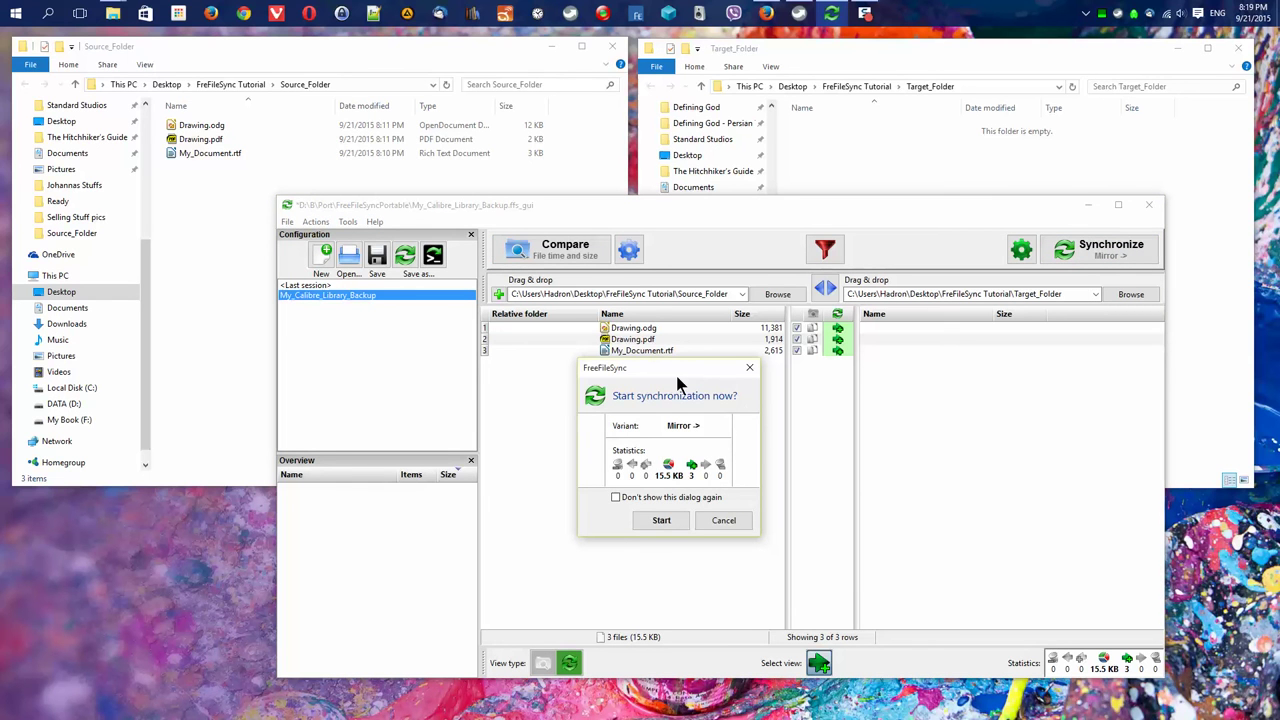
{"action": "left_click", "coordinate": [661, 521]}
{"action": "left_click", "coordinate": [870, 570]}
Delete Drawing.odg, Drawing.pdf and My_Document.rtf from Target_Folder
{"action": "left_click", "coordinate": [839, 178]}
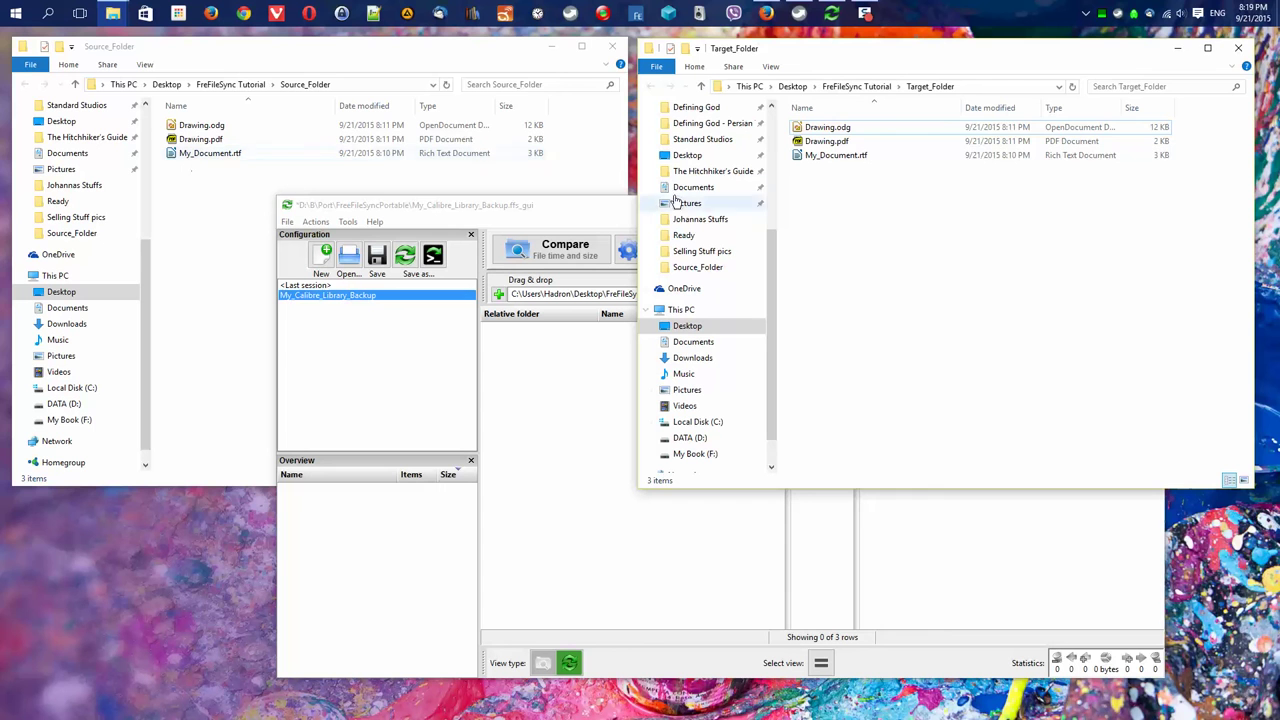
{"action": "left_click_drag", "start_coordinate": [829, 171], "coordinate": [834, 128]}
{"action": "key", "text": "Delete"}
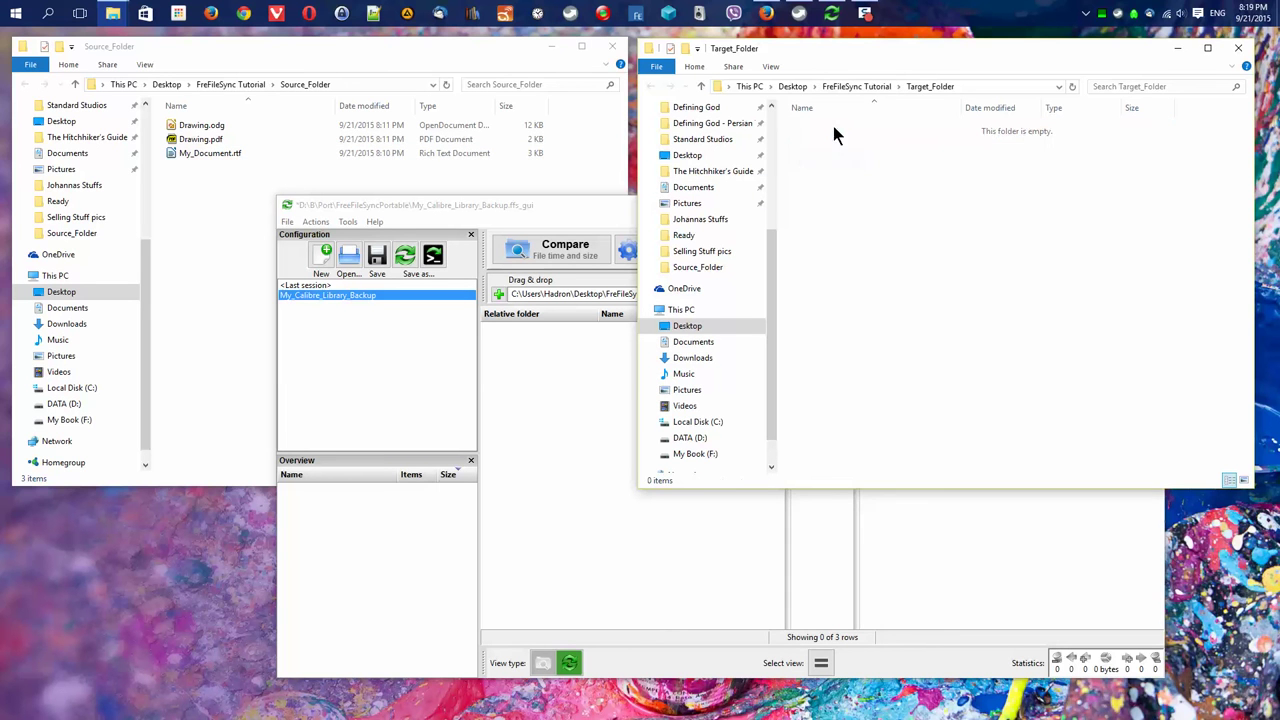
Rerun the comparison and mirror synchronization to restore the deleted files in Target_Folder
{"action": "left_click", "coordinate": [560, 250]}
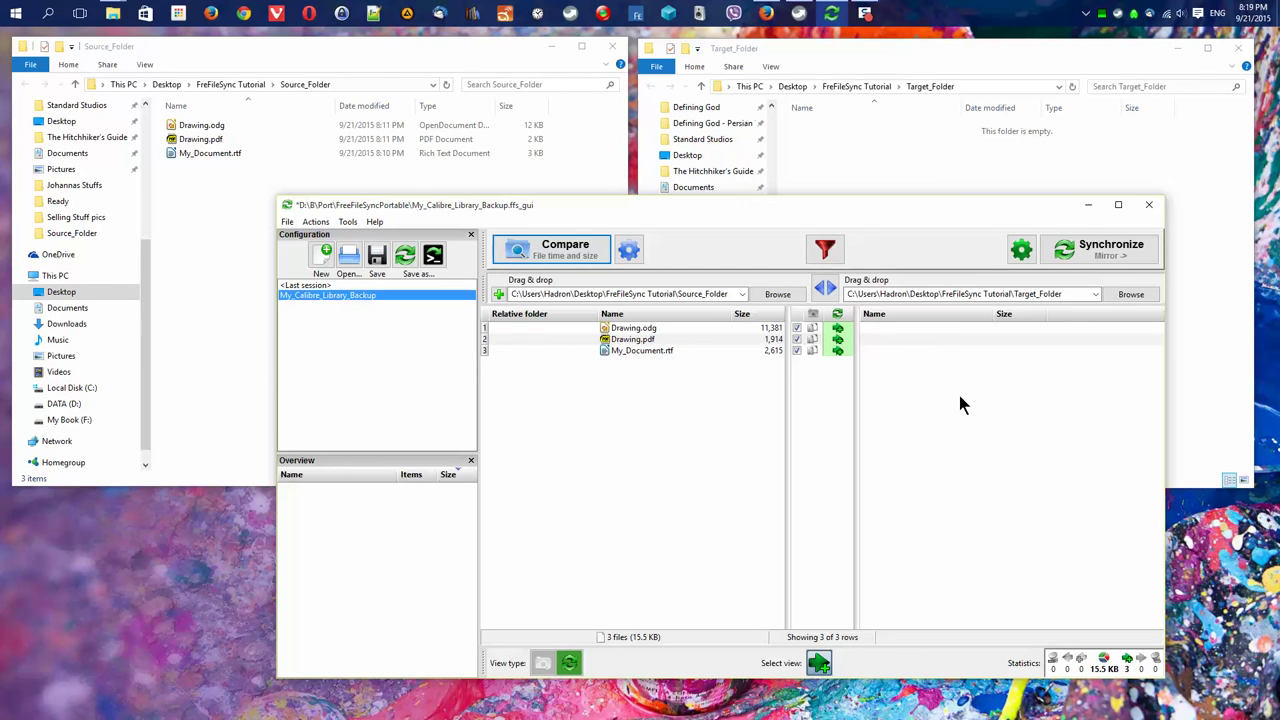
{"action": "left_click", "coordinate": [1094, 250]}
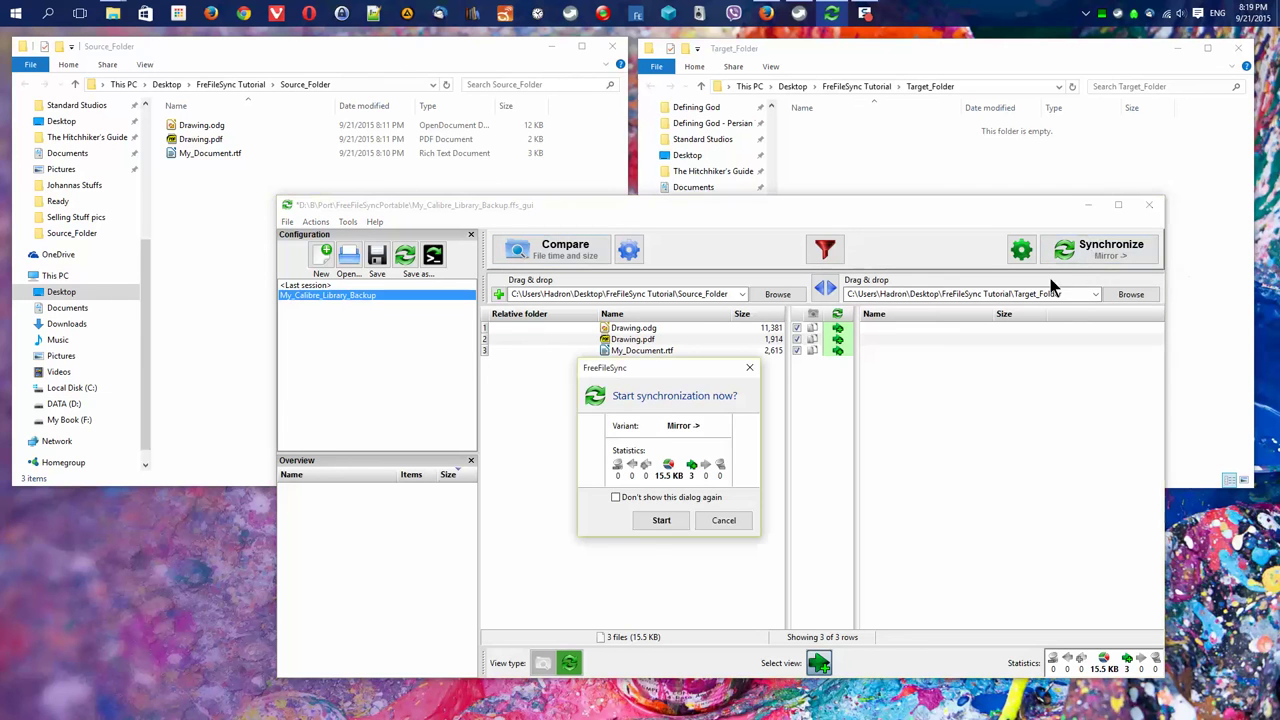
{"action": "left_click", "coordinate": [659, 521]}
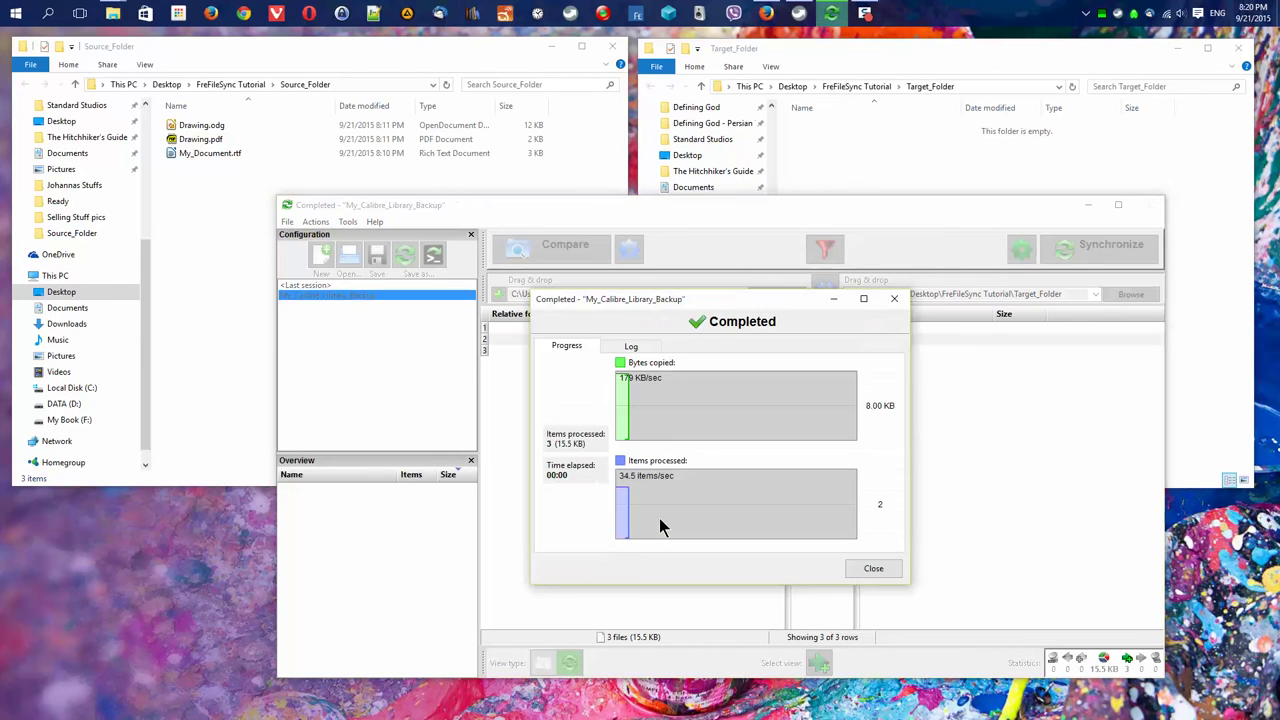
{"action": "left_click", "coordinate": [870, 568]}
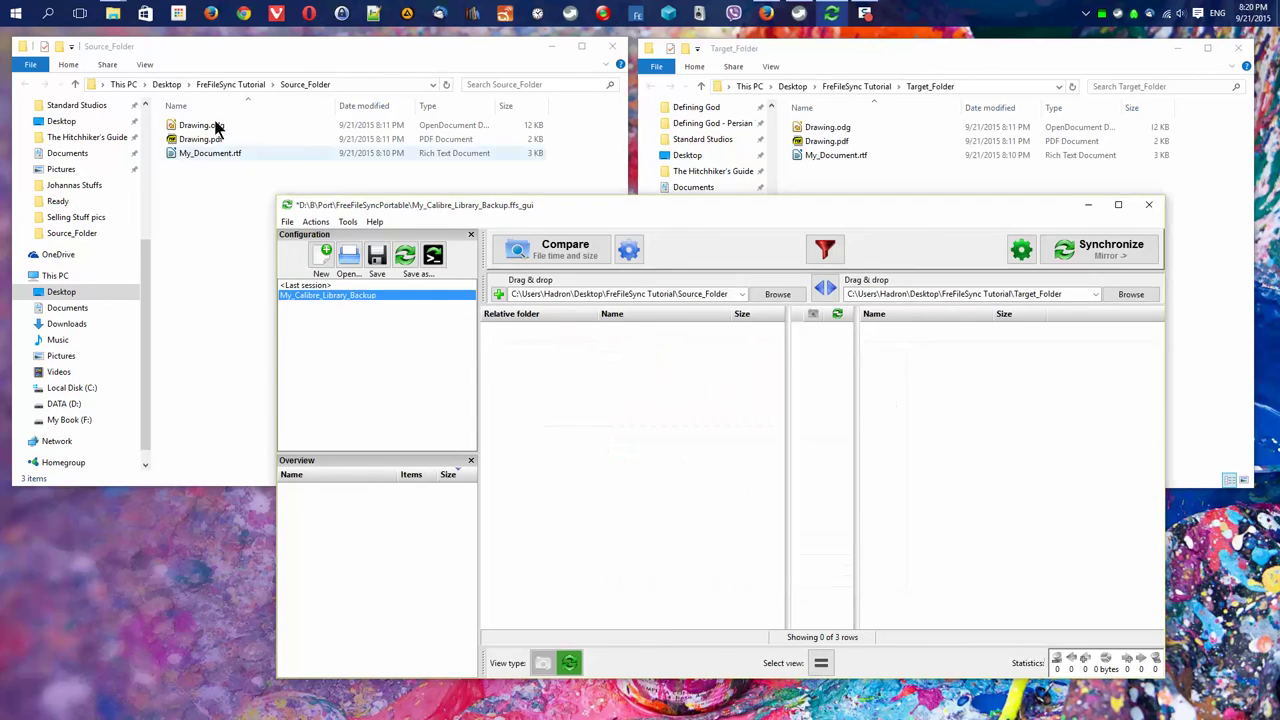
Add a second line reading D:\B\Port\SnagitPortable to My_Document.rtf in Source_Folder, save it in Rich Text Format and close it
{"action": "left_click", "coordinate": [191, 154]}
{"action": "double_click", "coordinate": [191, 154]}
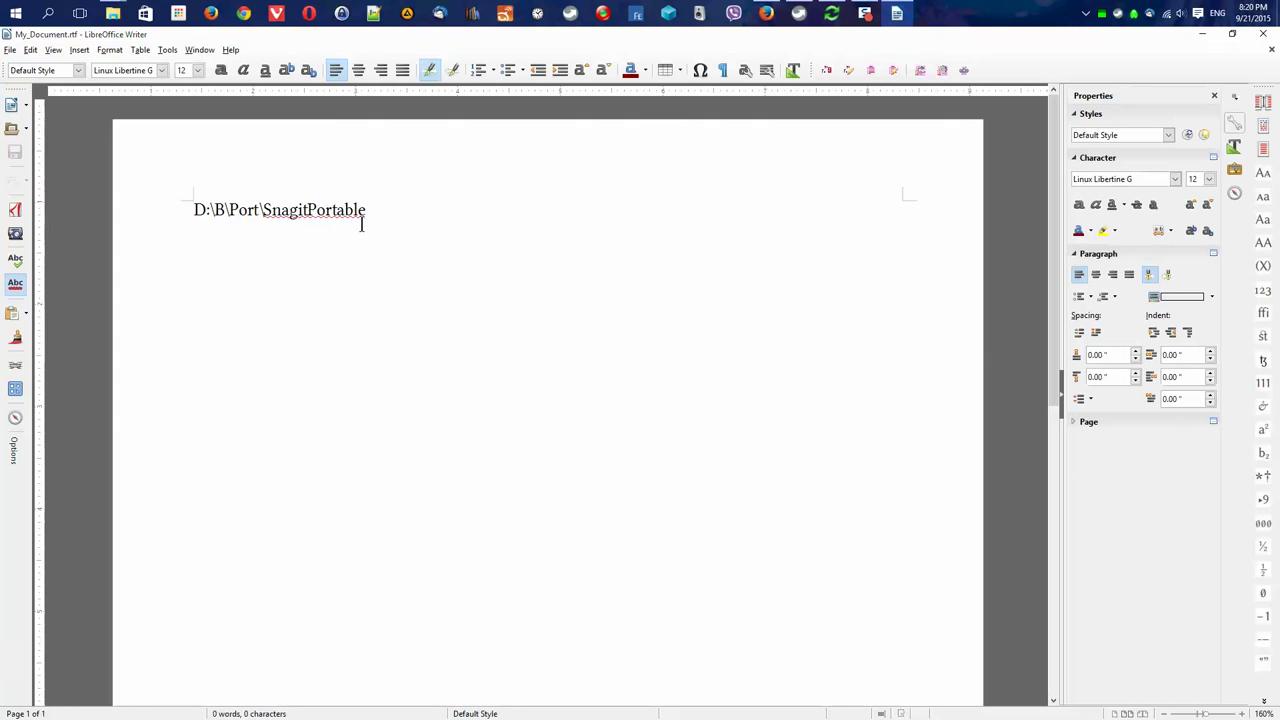
{"action": "left_click", "coordinate": [381, 216]}
{"action": "key", "text": "Return"}
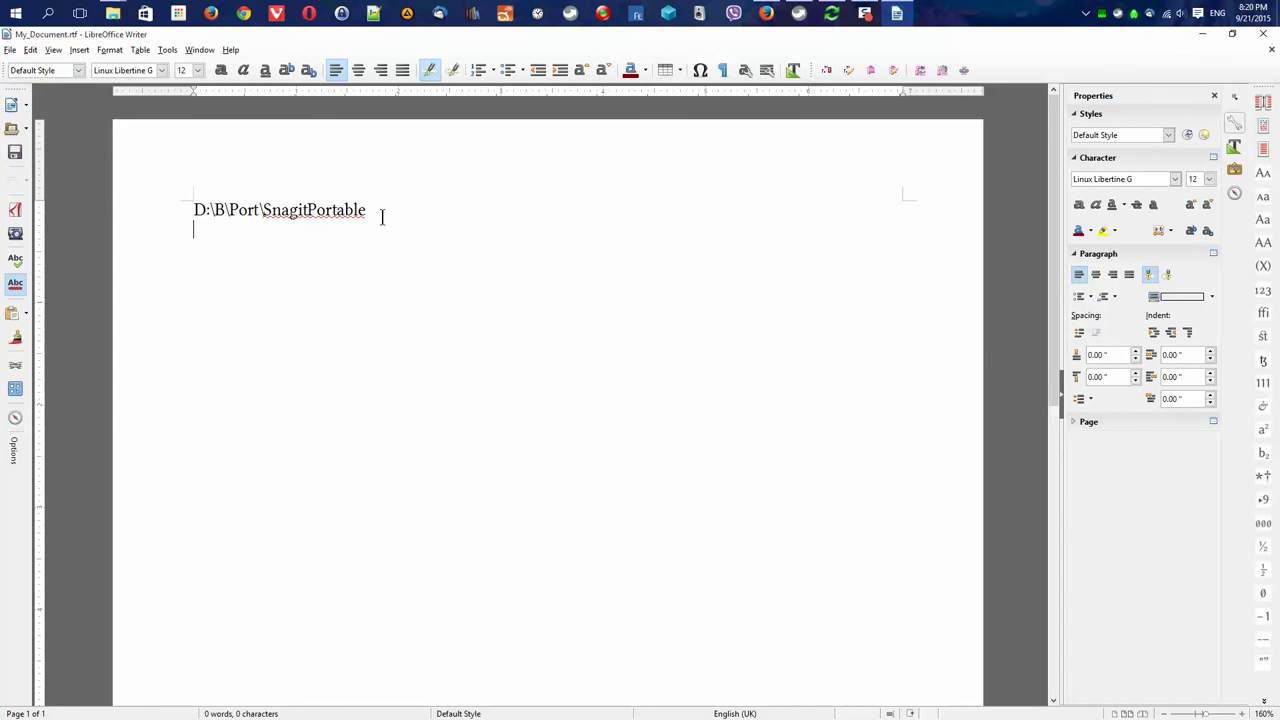
{"action": "type", "text": "D:\\B\\Port\\SnagitPortable"}
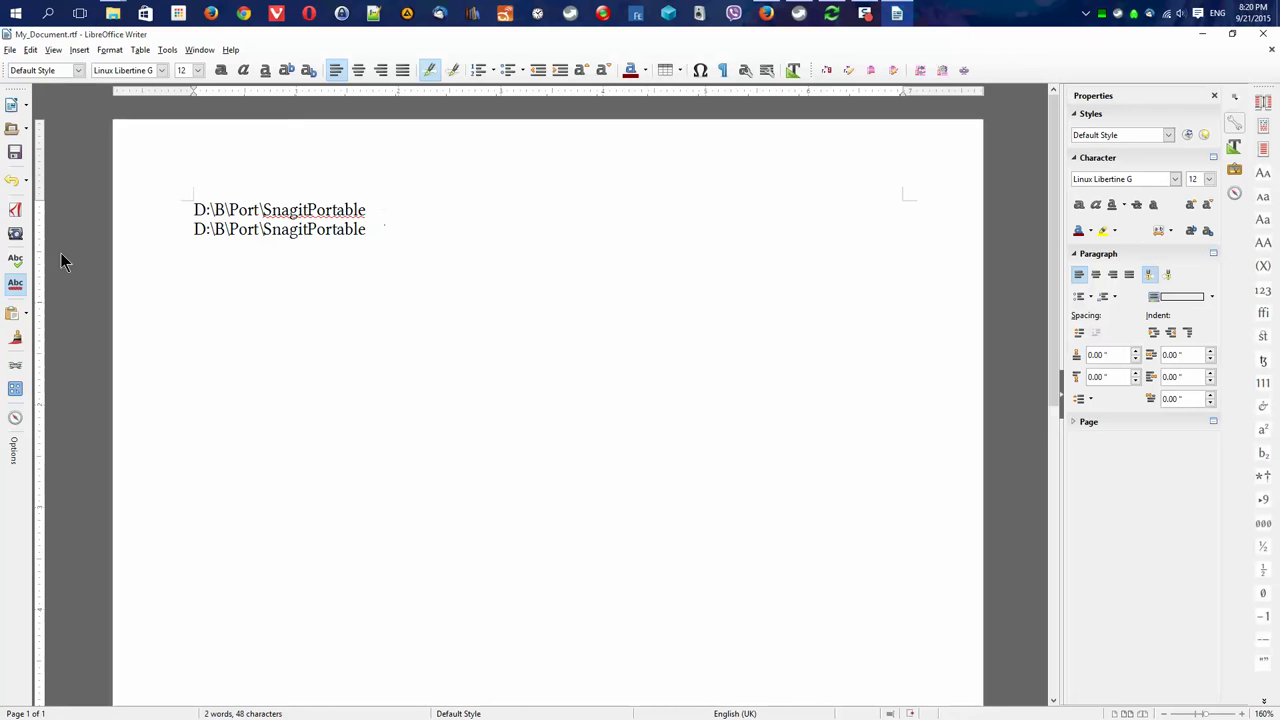
{"action": "left_click", "coordinate": [15, 153]}
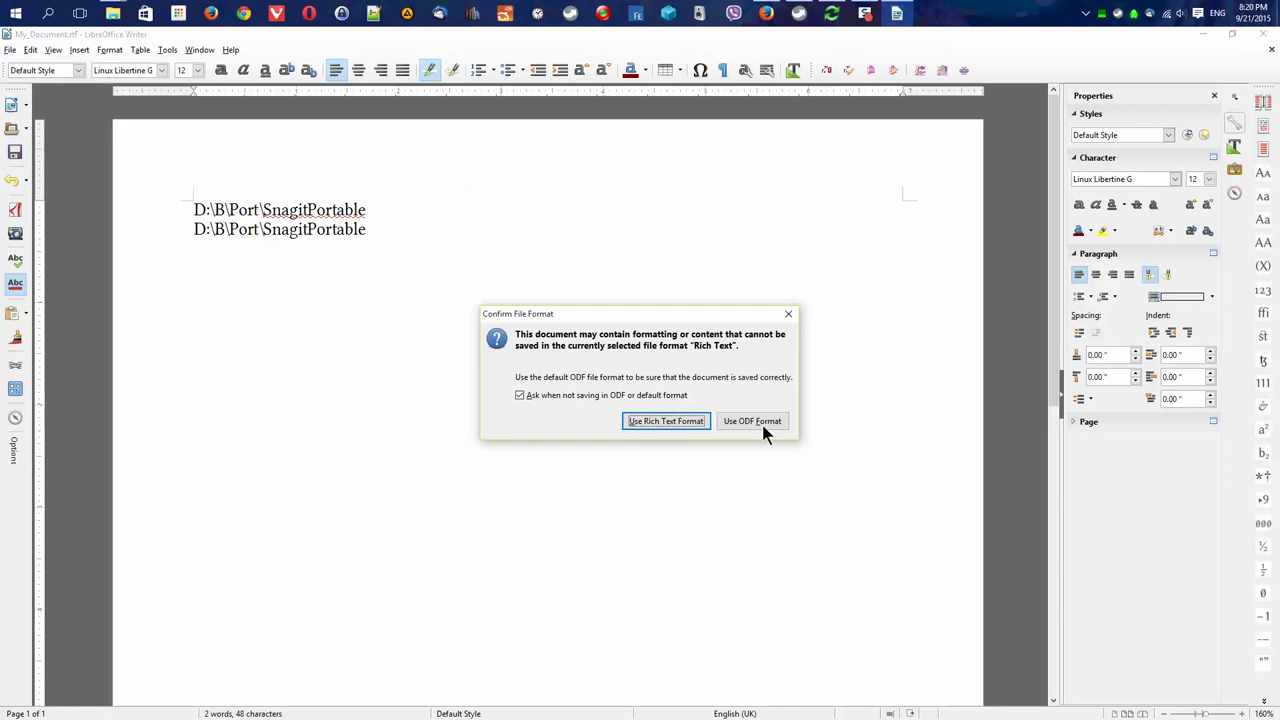
{"action": "left_click", "coordinate": [680, 421]}
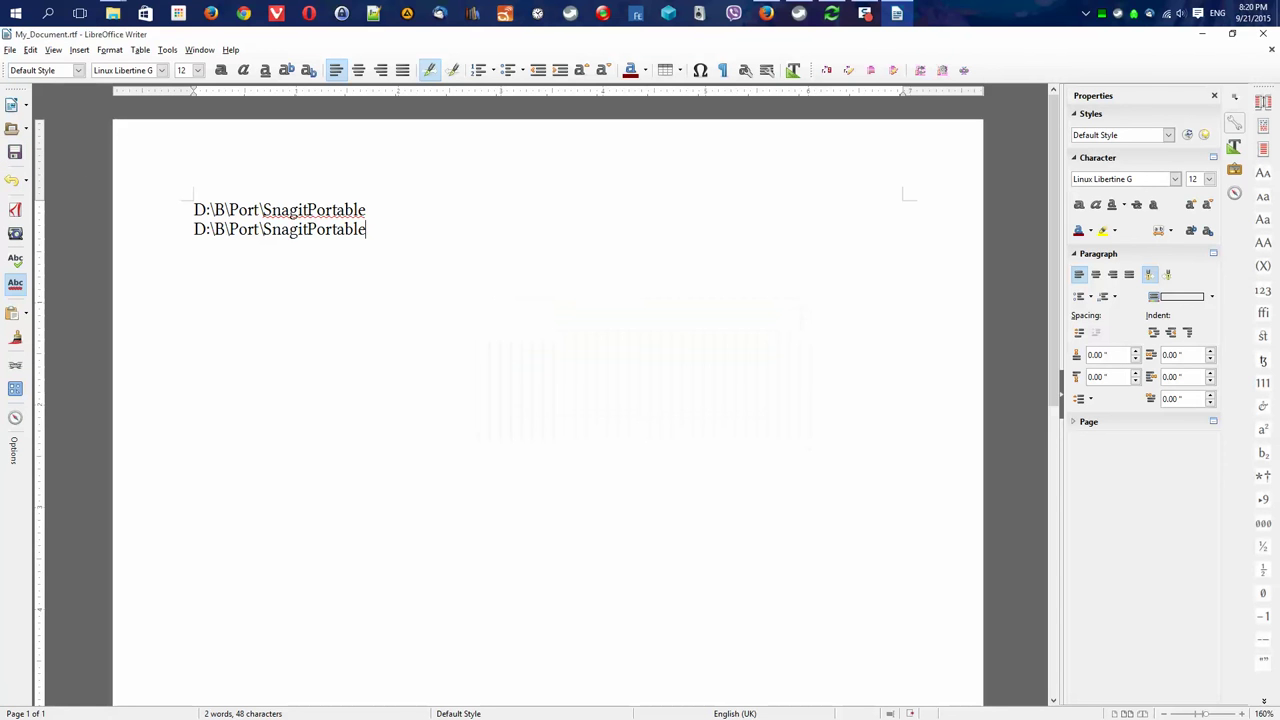
{"action": "left_click", "coordinate": [1264, 34]}
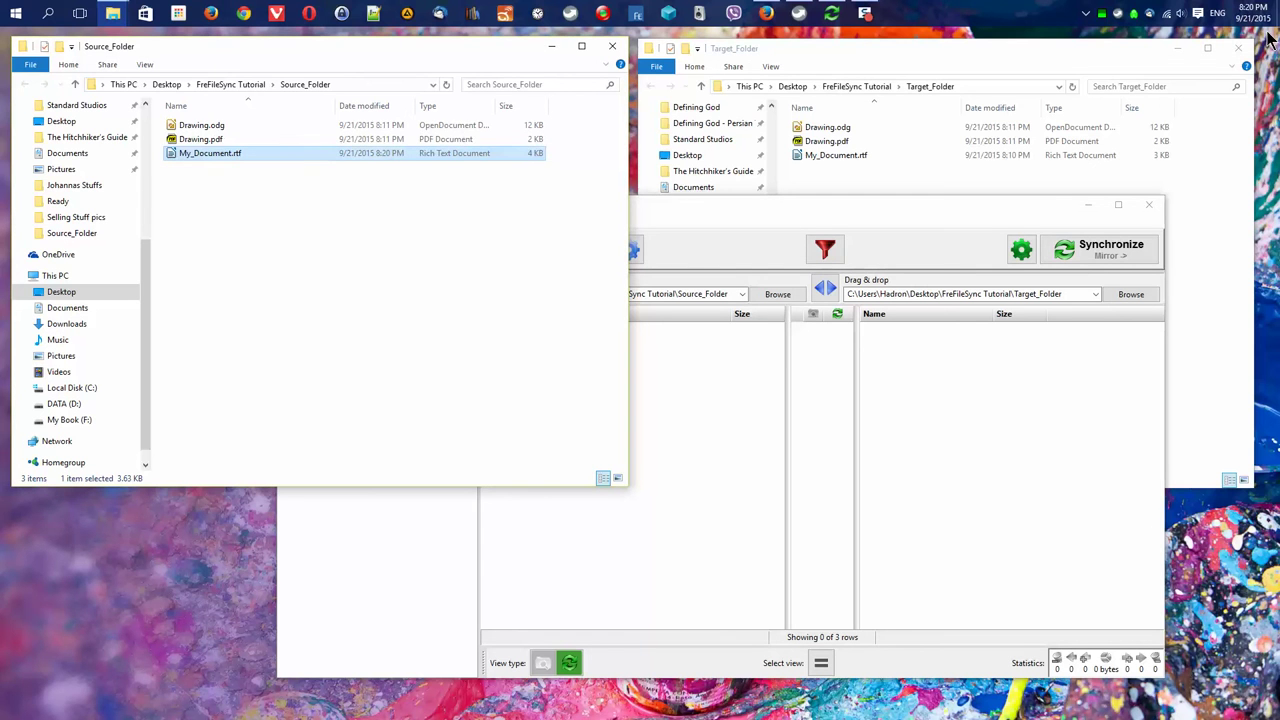
Compare the folders, check both versions of My_Document.rtf, and mirror the edited version to Target_Folder
{"action": "left_click", "coordinate": [797, 203]}
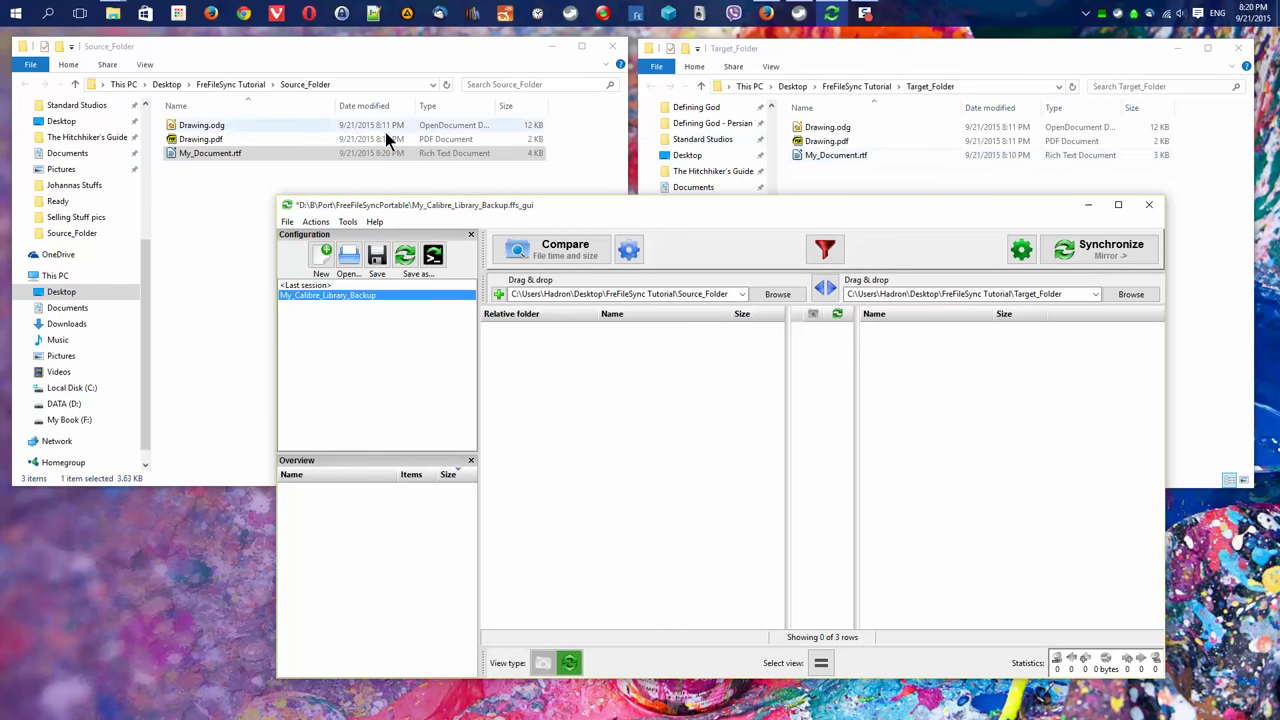
{"action": "left_click", "coordinate": [546, 248]}
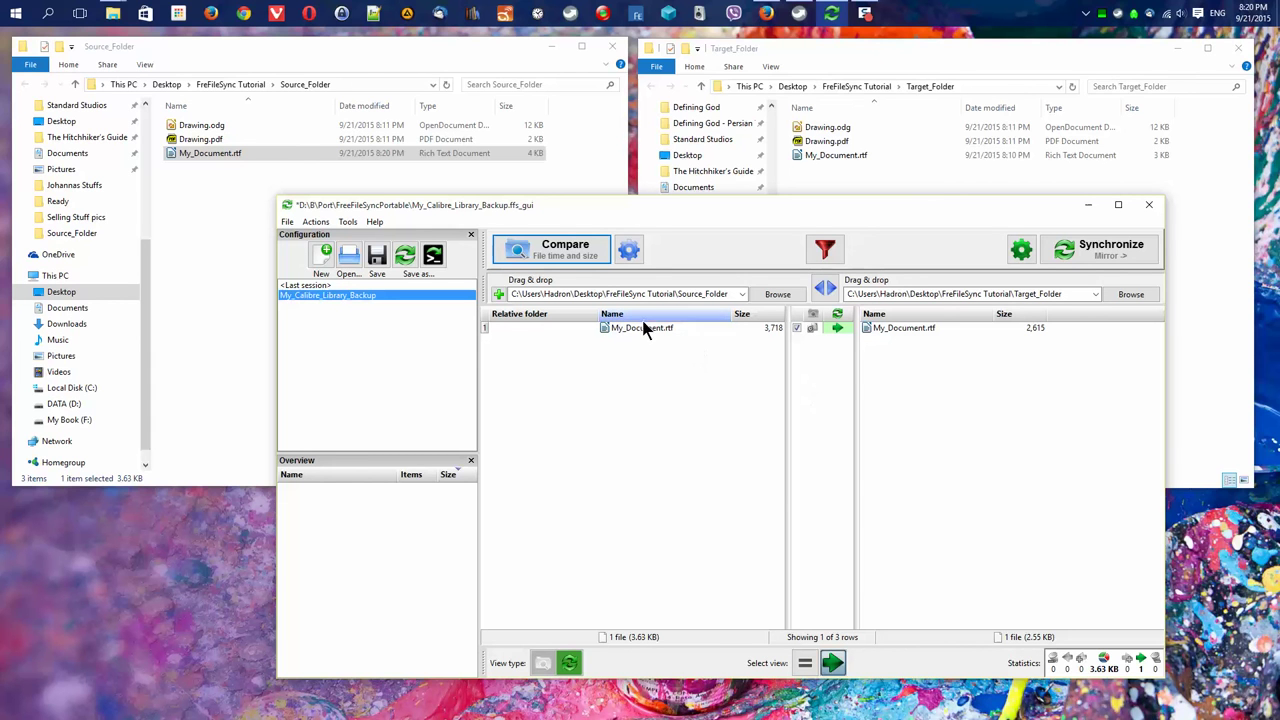
{"action": "mouse_move", "coordinate": [912, 341]}
{"action": "mouse_move", "coordinate": [766, 335]}
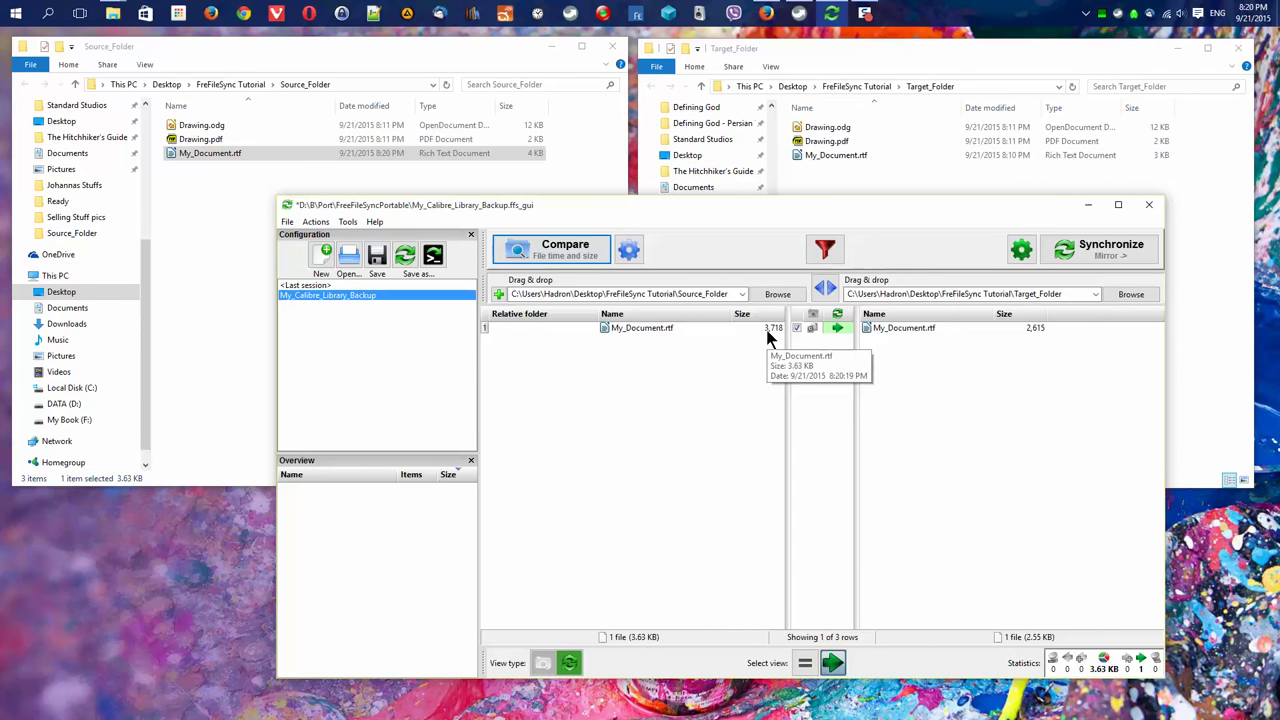
{"action": "mouse_move", "coordinate": [1030, 333]}
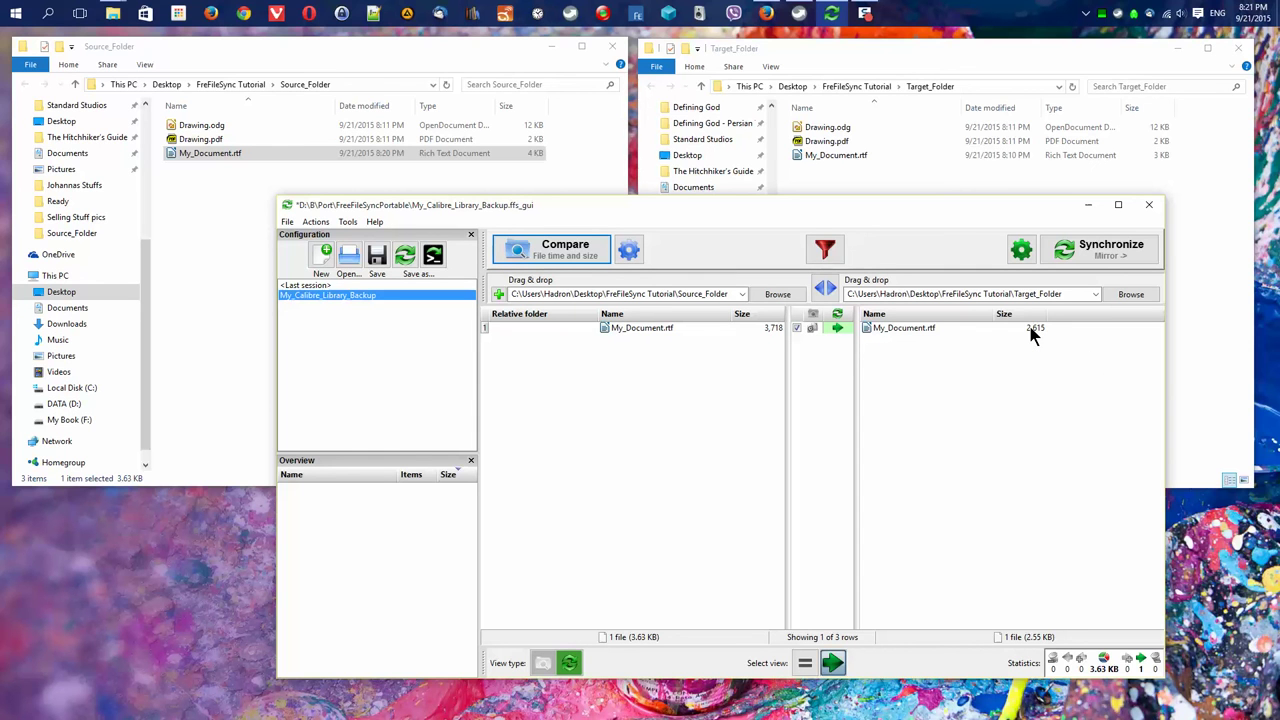
{"action": "left_click", "coordinate": [1099, 244]}
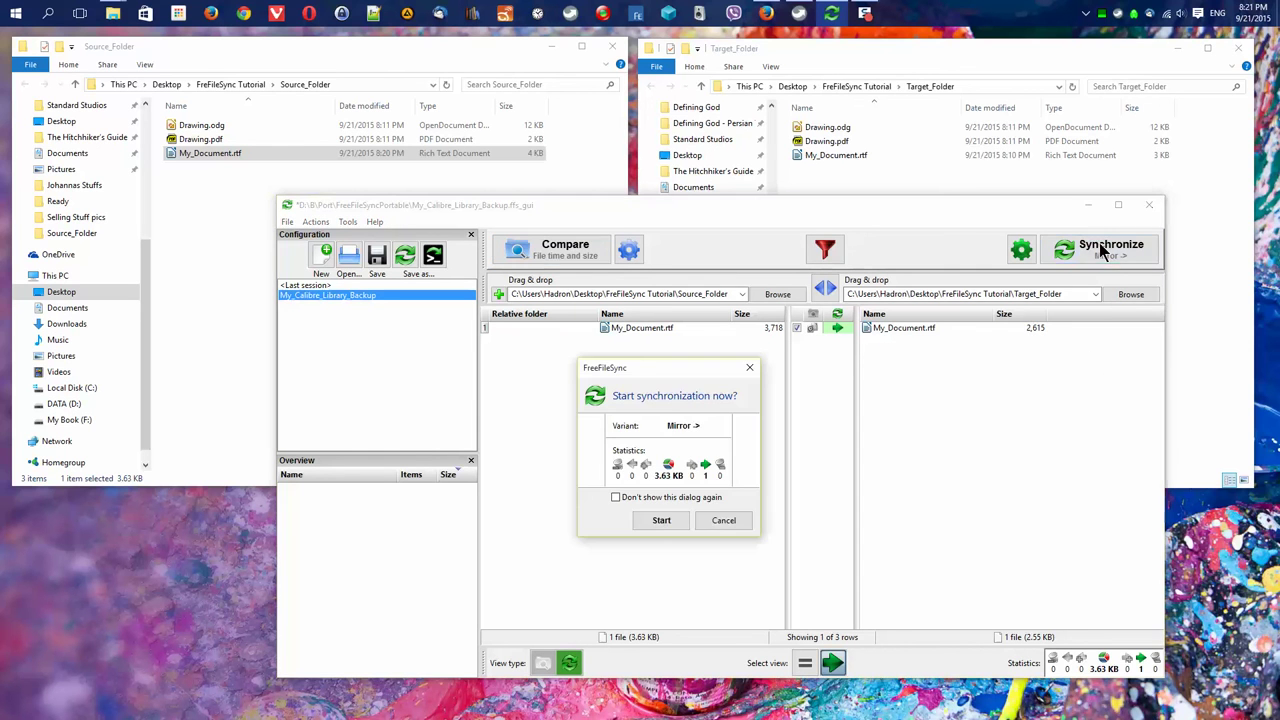
{"action": "left_click", "coordinate": [661, 520]}
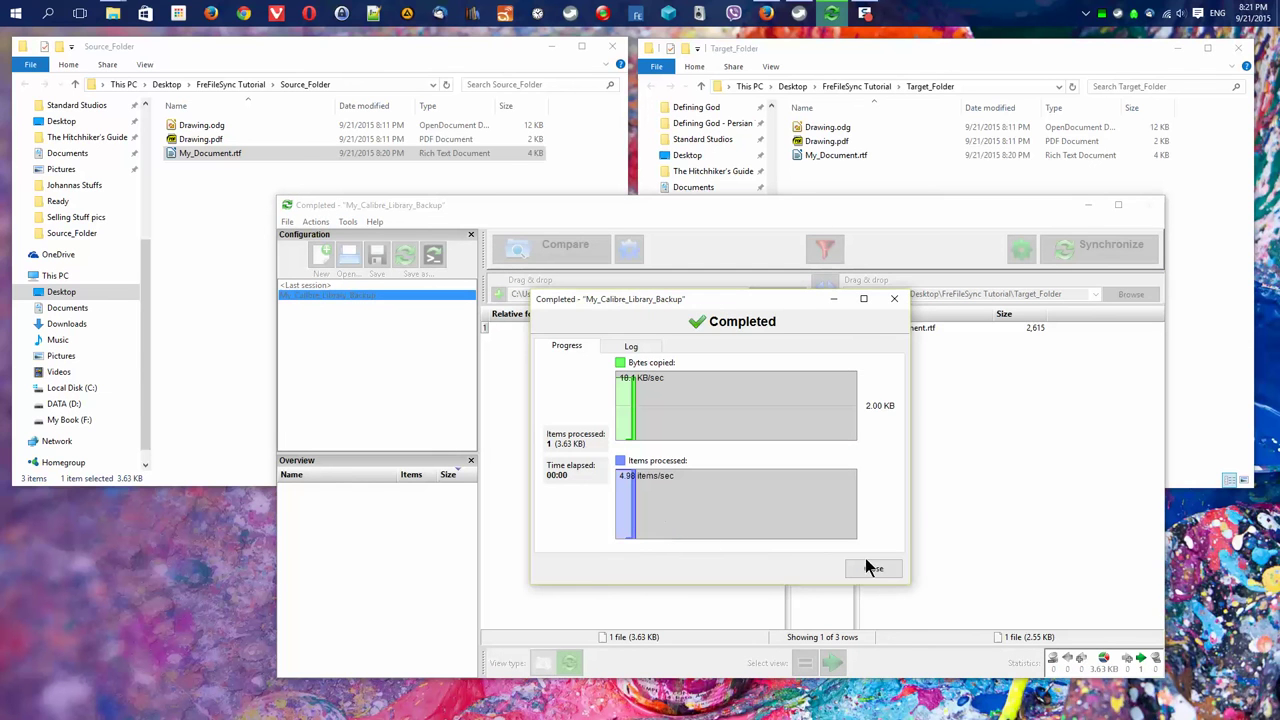
{"action": "left_click", "coordinate": [871, 568]}
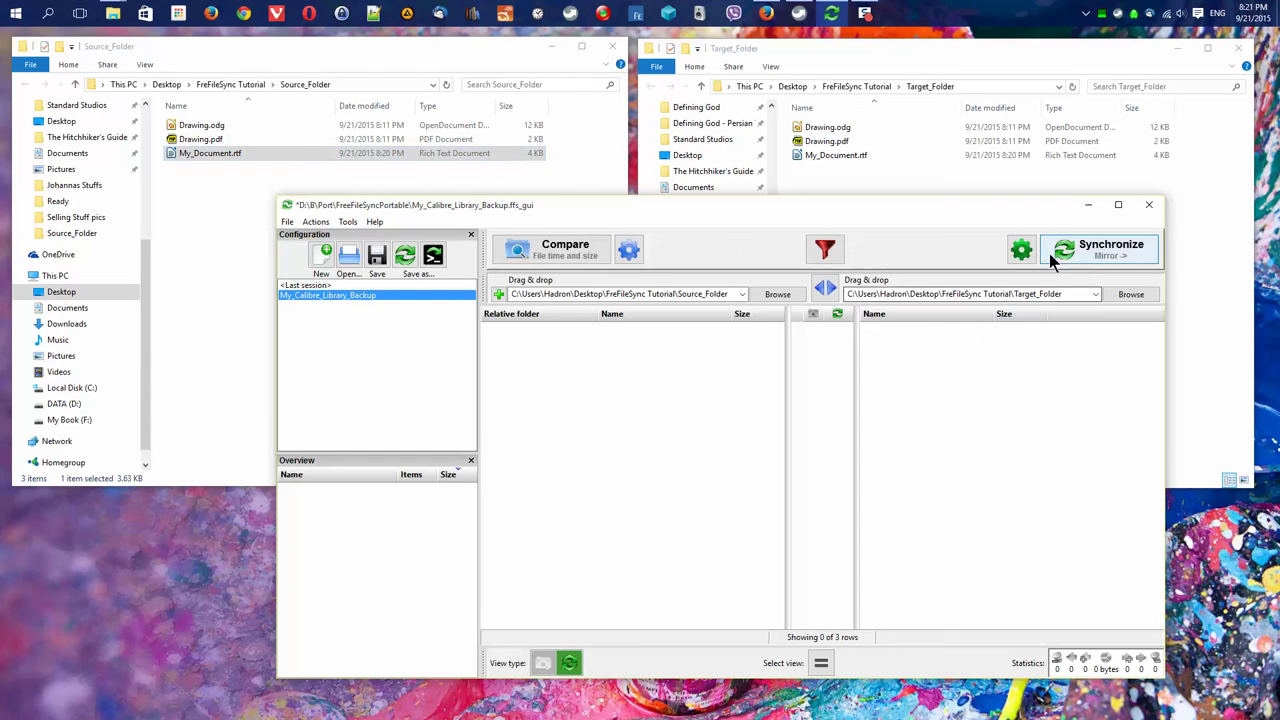
Review the Mirror, Update and Custom variants in the synchronization settings without changing anything
{"action": "left_click", "coordinate": [1021, 252]}
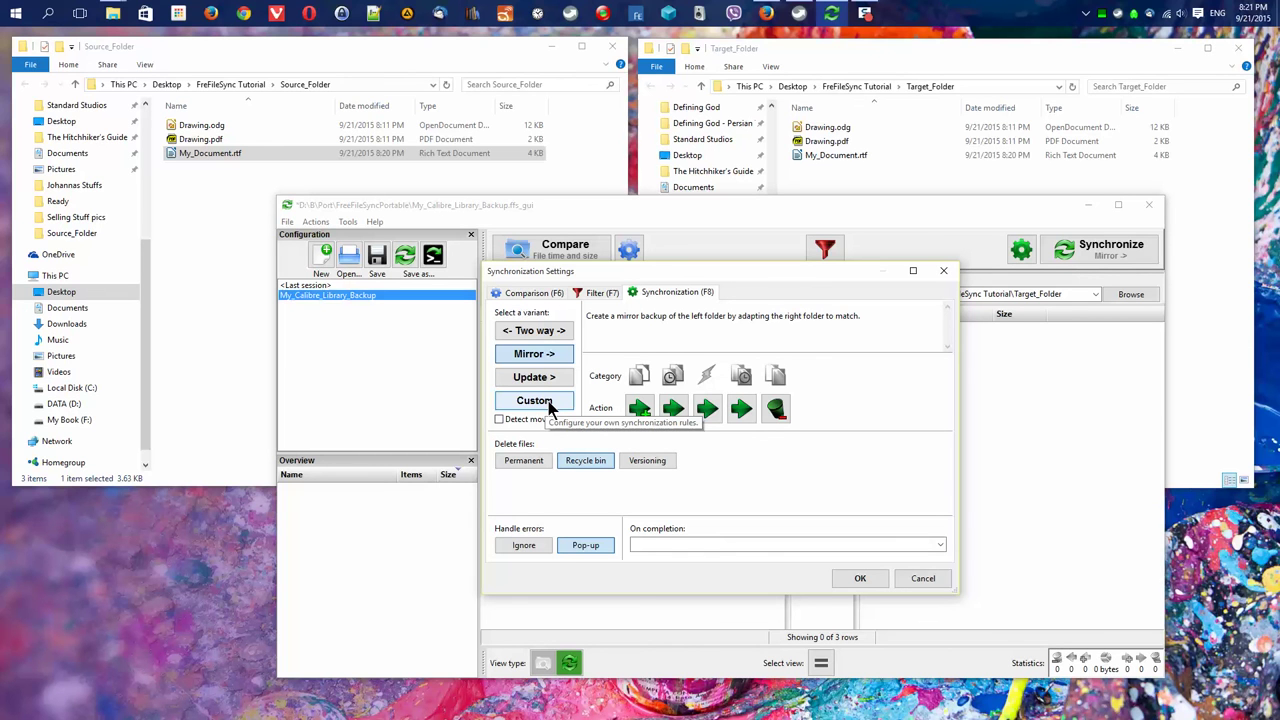
{"action": "left_click", "coordinate": [920, 580]}
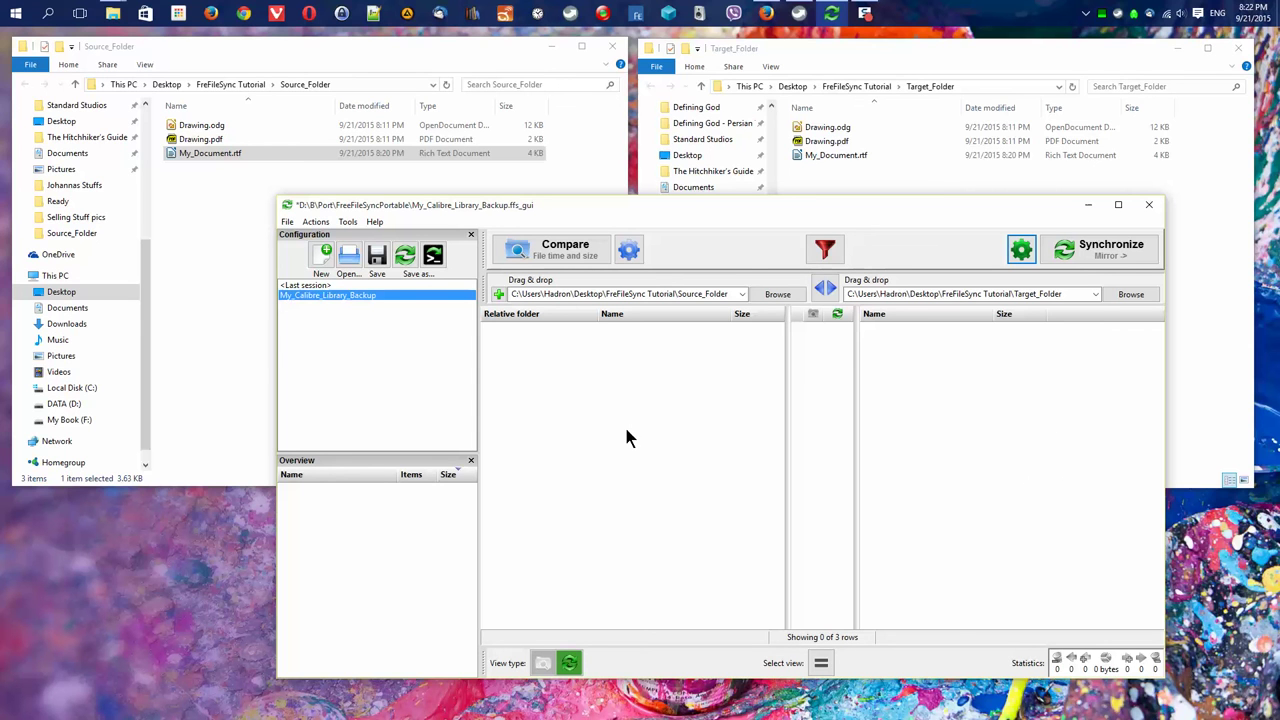
Create a new bitmap image file with the default name in Target_Folder
{"action": "left_click", "coordinate": [831, 169]}
{"action": "right_click", "coordinate": [831, 169]}
{"action": "mouse_move", "coordinate": [922, 362]}
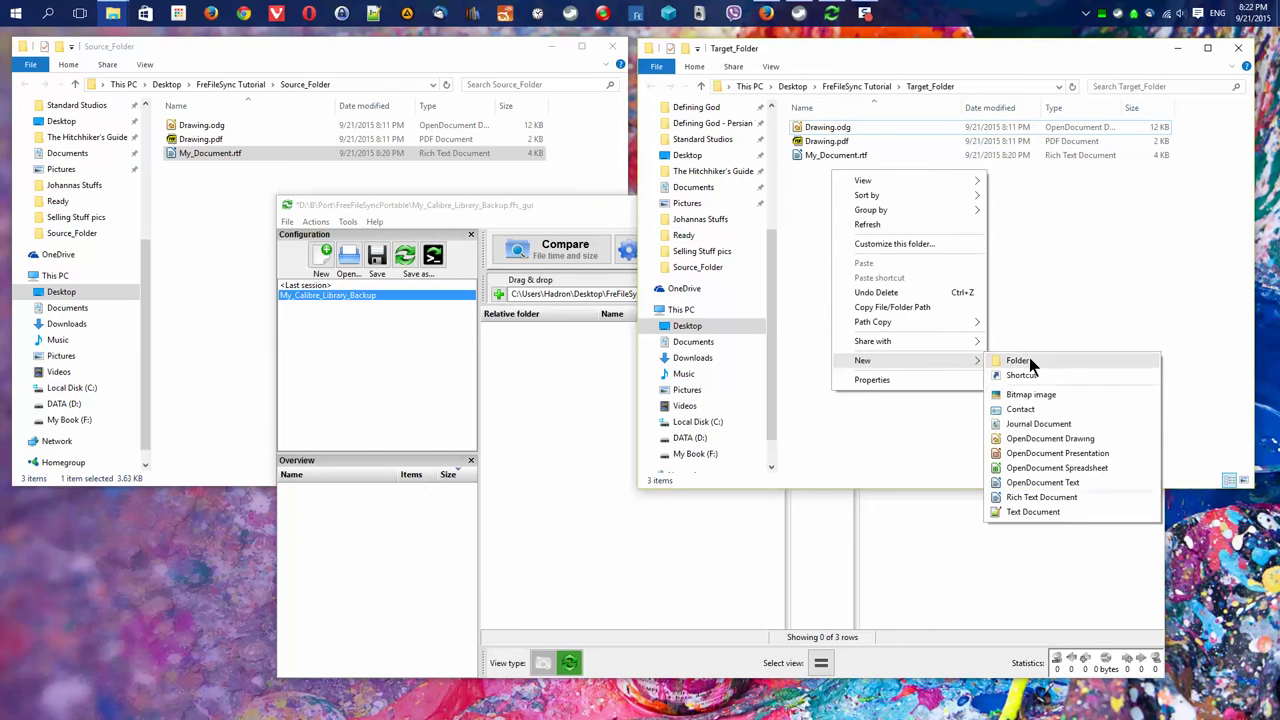
{"action": "left_click", "coordinate": [1038, 397]}
{"action": "left_click", "coordinate": [968, 357]}
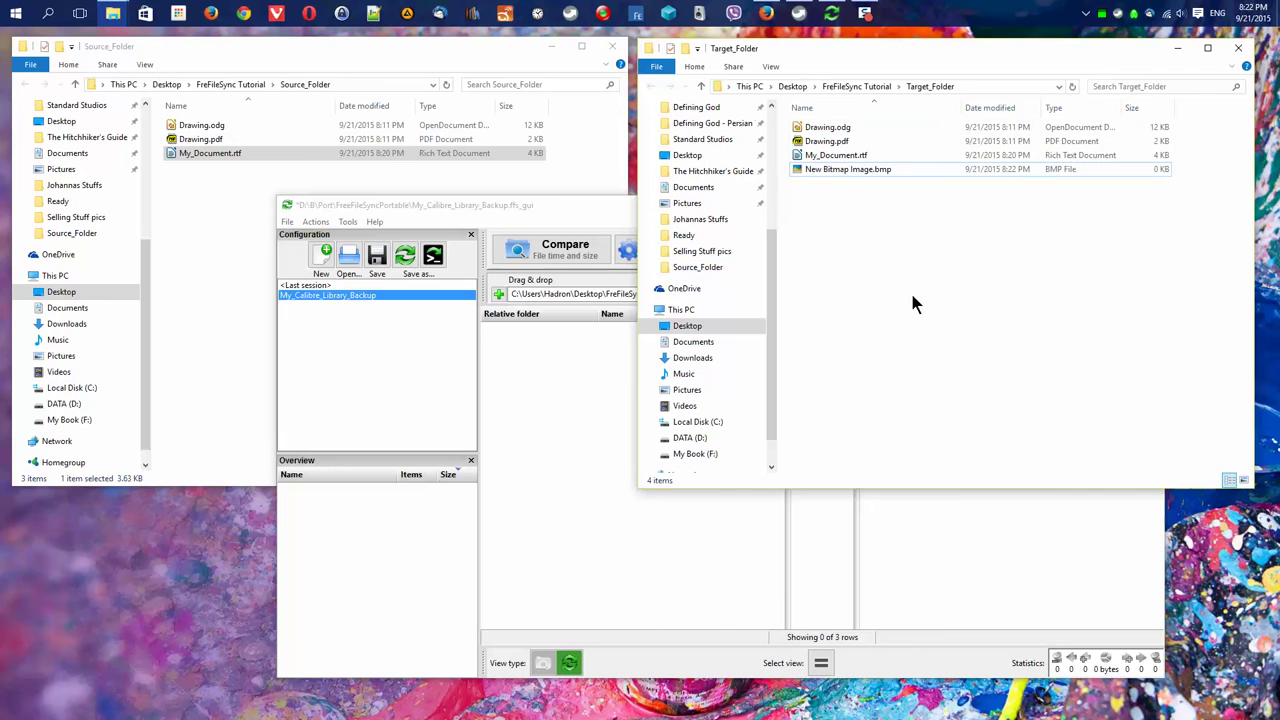
Compare the folders and run the mirror synchronization to remove the extra bitmap file from Target_Folder
{"action": "left_click", "coordinate": [921, 544]}
{"action": "left_click", "coordinate": [568, 256]}
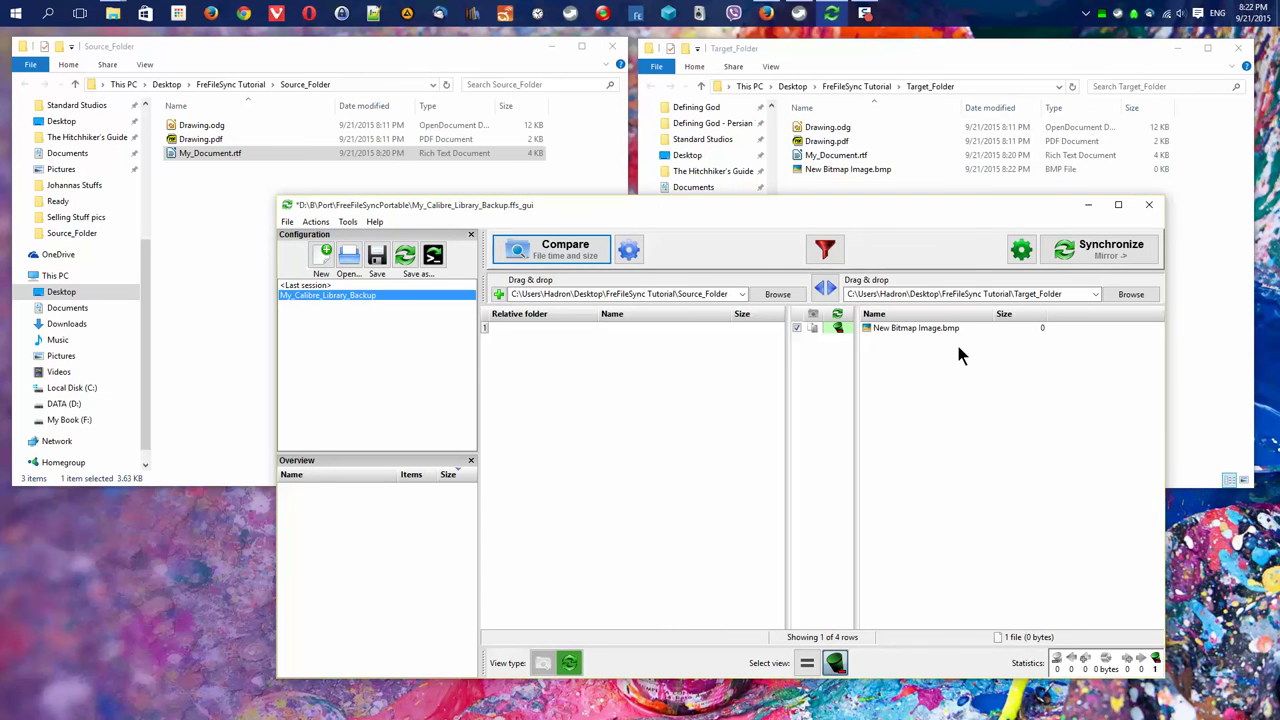
{"action": "mouse_move", "coordinate": [957, 332]}
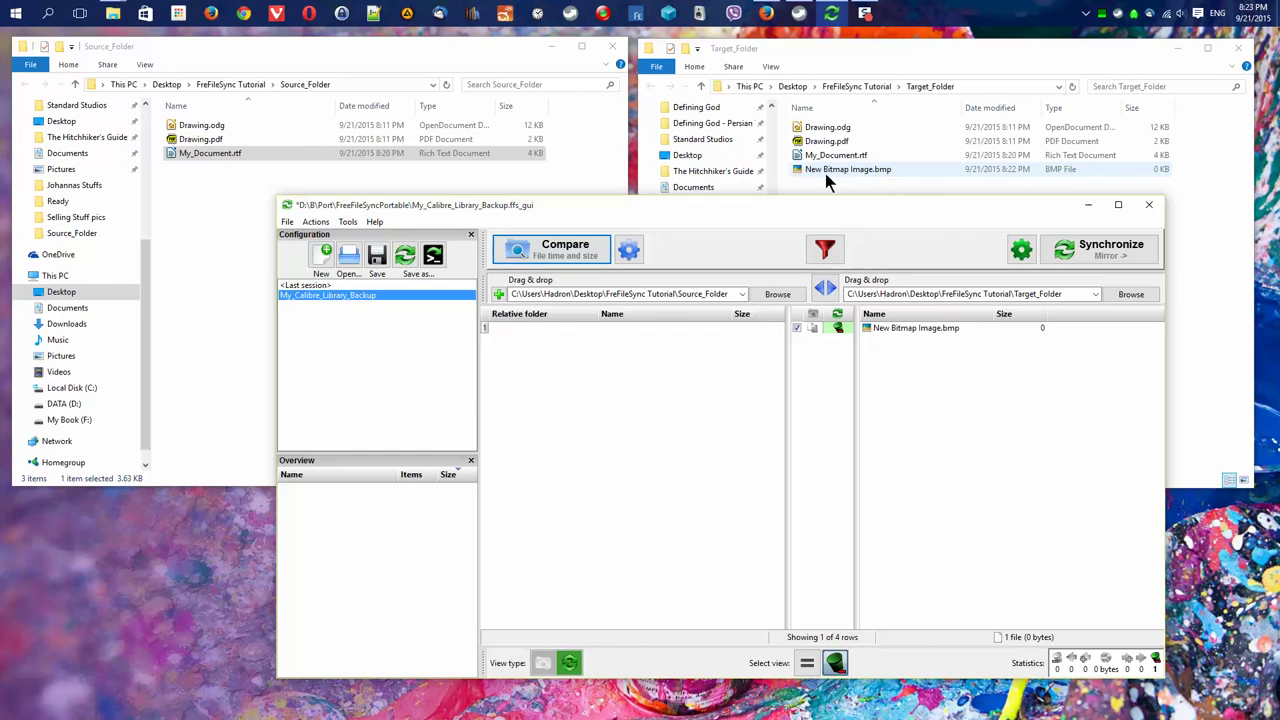
{"action": "left_click", "coordinate": [1070, 250]}
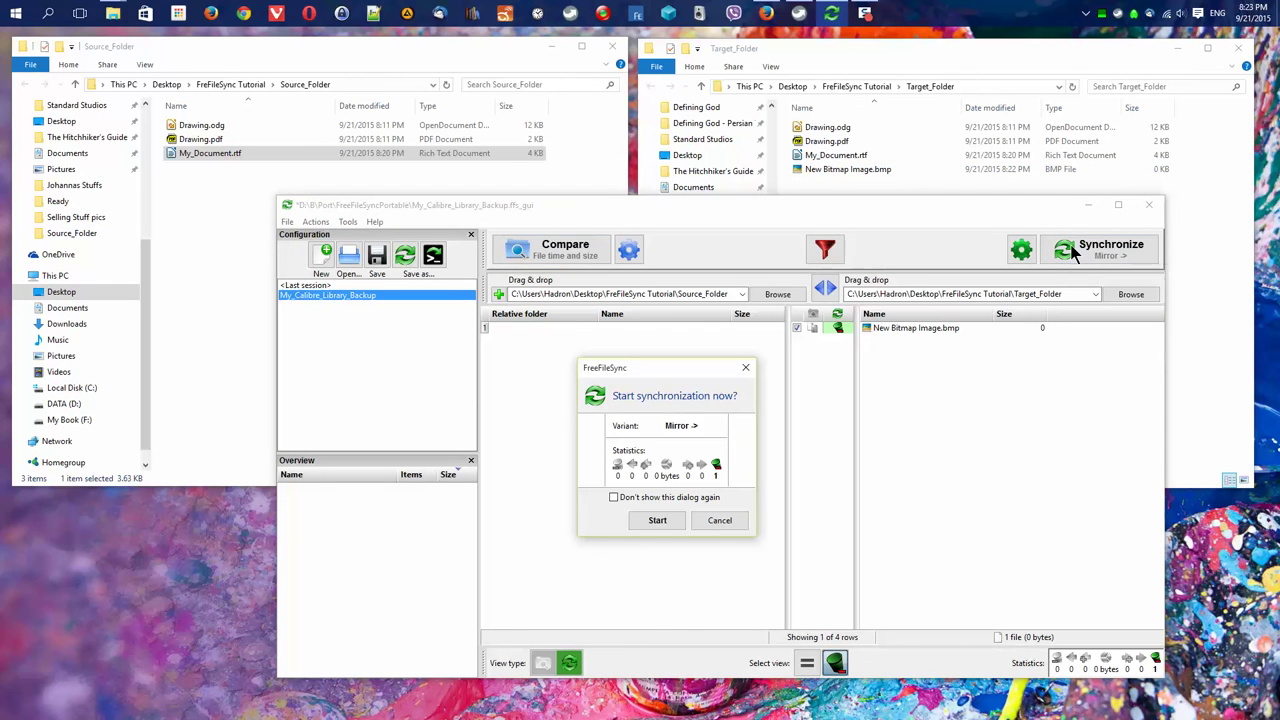
{"action": "left_click", "coordinate": [658, 520]}
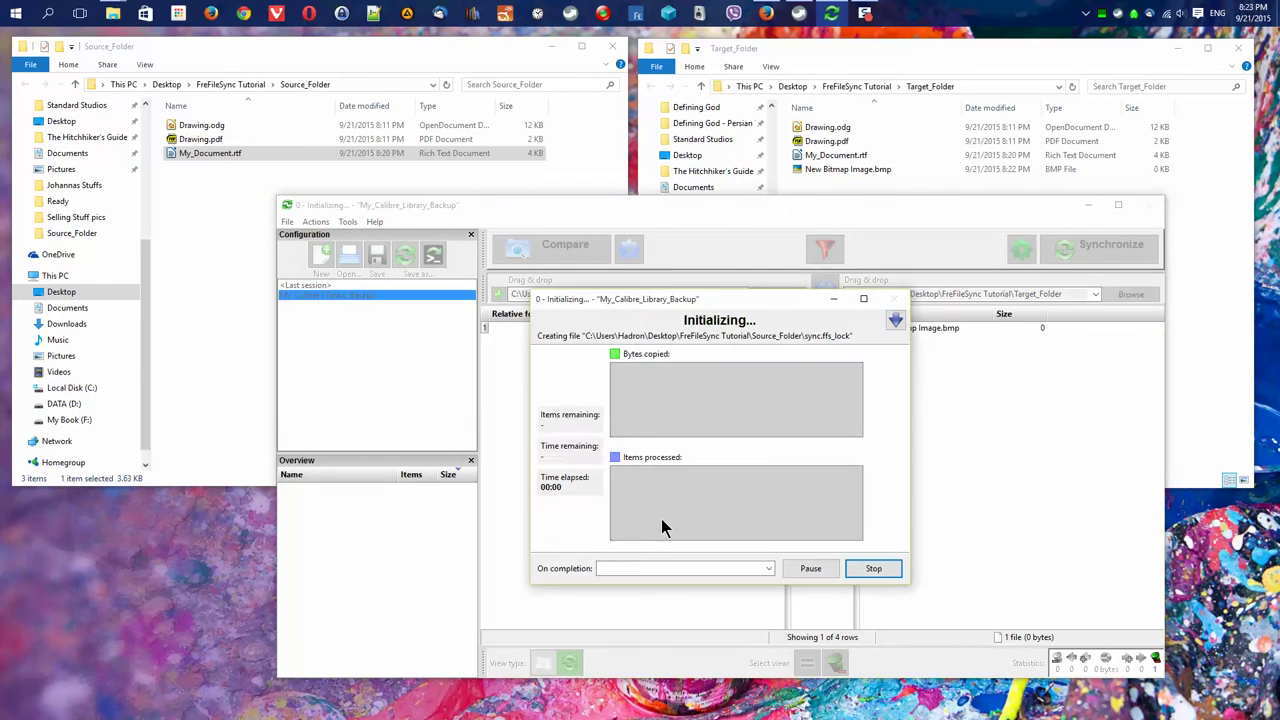
{"action": "left_click", "coordinate": [873, 569]}
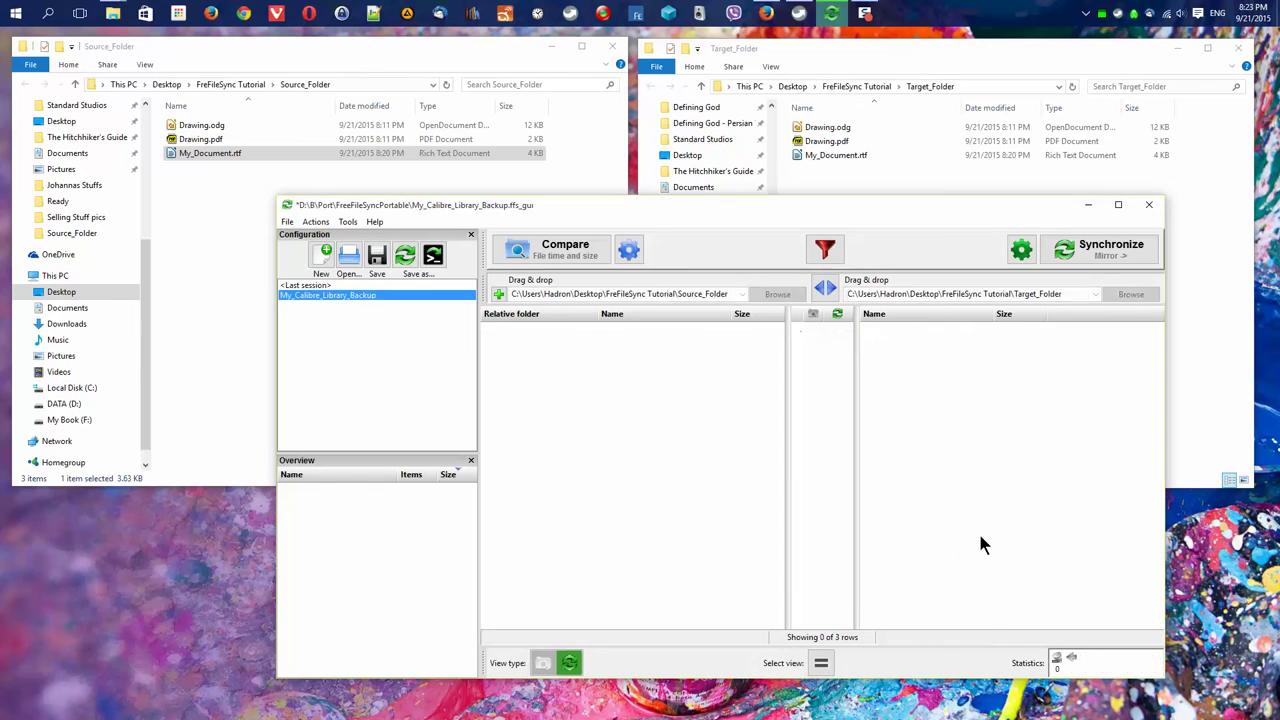
Delete My_Document.rtf from Target_Folder and compare the two folders again
{"action": "left_click", "coordinate": [831, 156]}
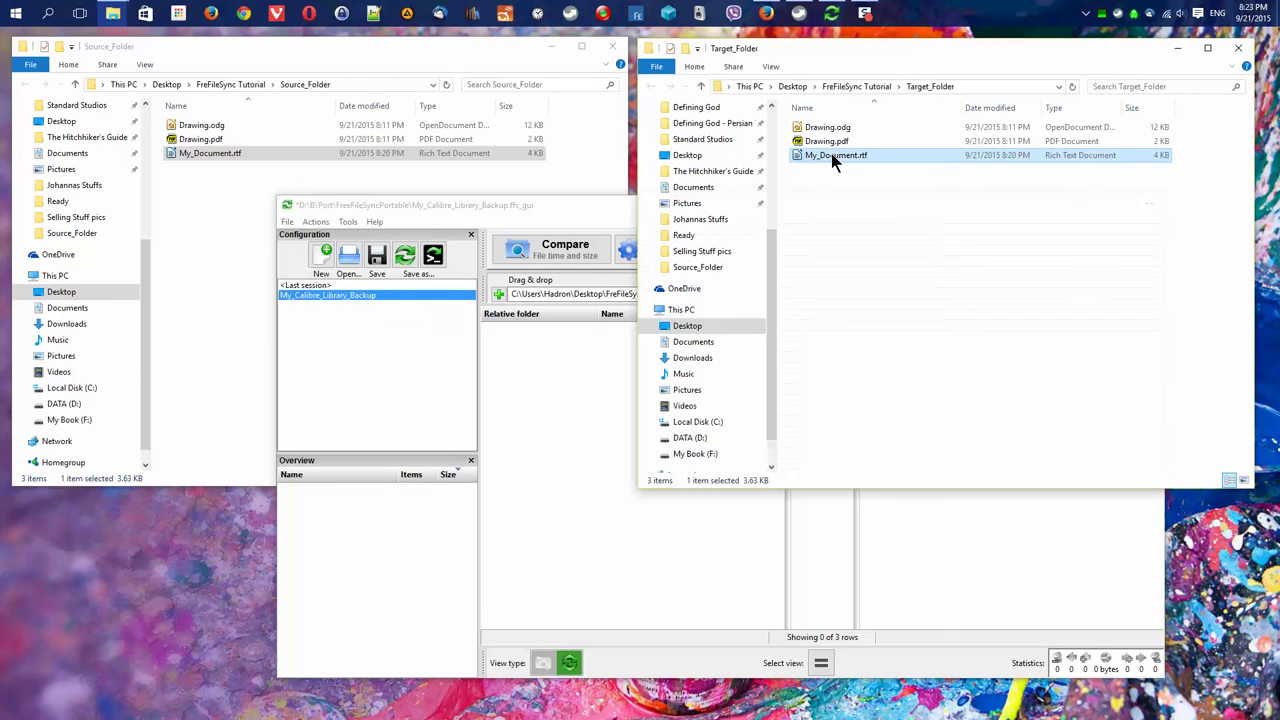
{"action": "key", "text": "Delete"}
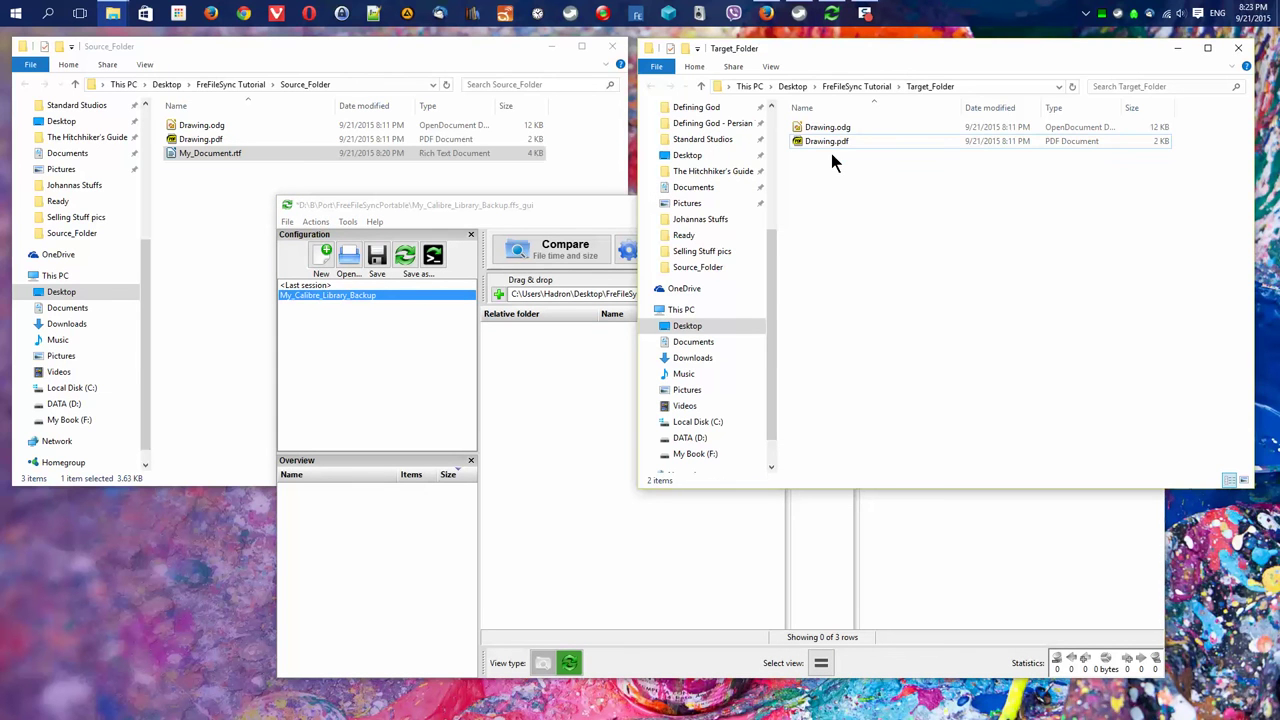
{"action": "left_click", "coordinate": [553, 252]}
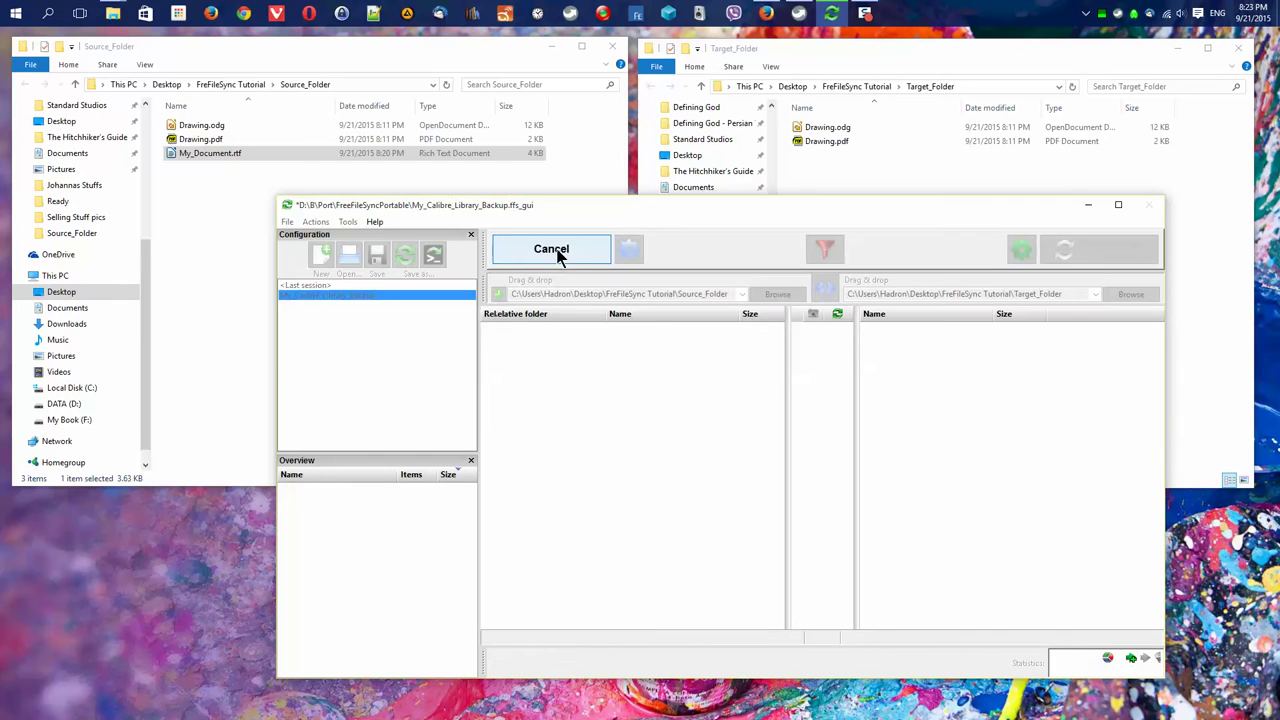
Run the mirror synchronization to restore My_Document.rtf to Target_Folder and dismiss the completion report
{"action": "mouse_move", "coordinate": [621, 336]}
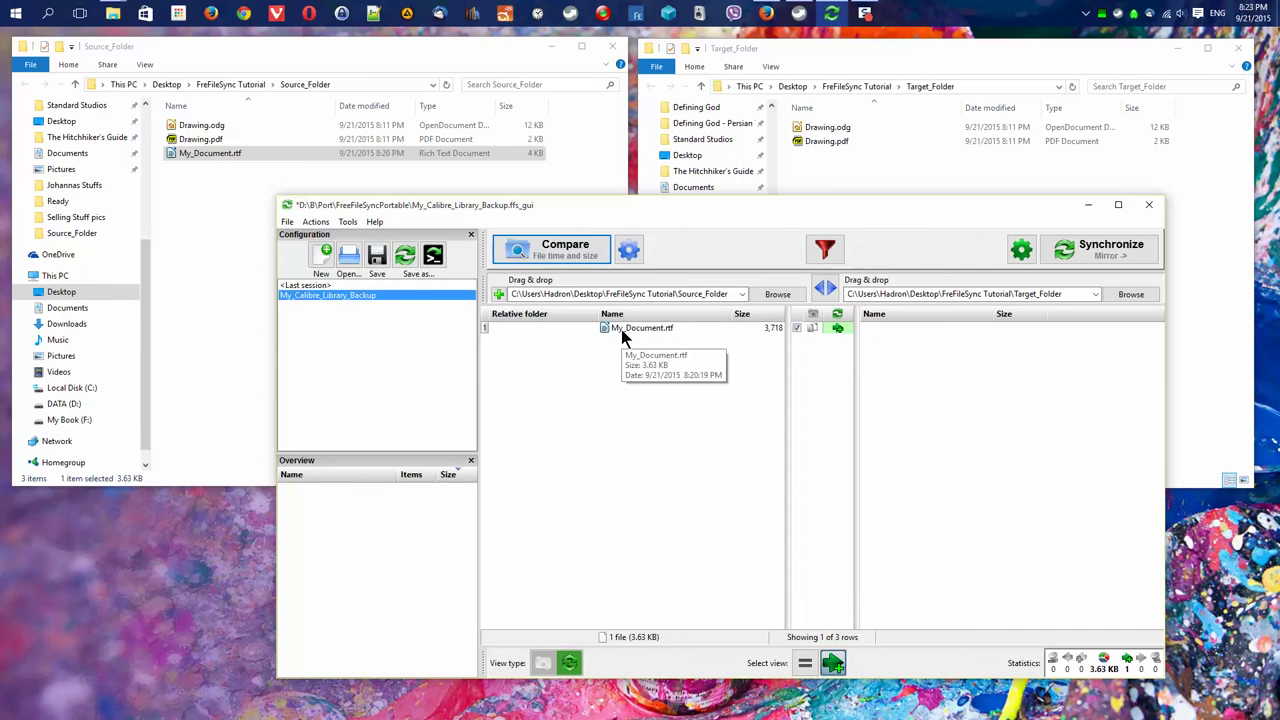
{"action": "left_click", "coordinate": [1099, 249]}
{"action": "left_click", "coordinate": [660, 520]}
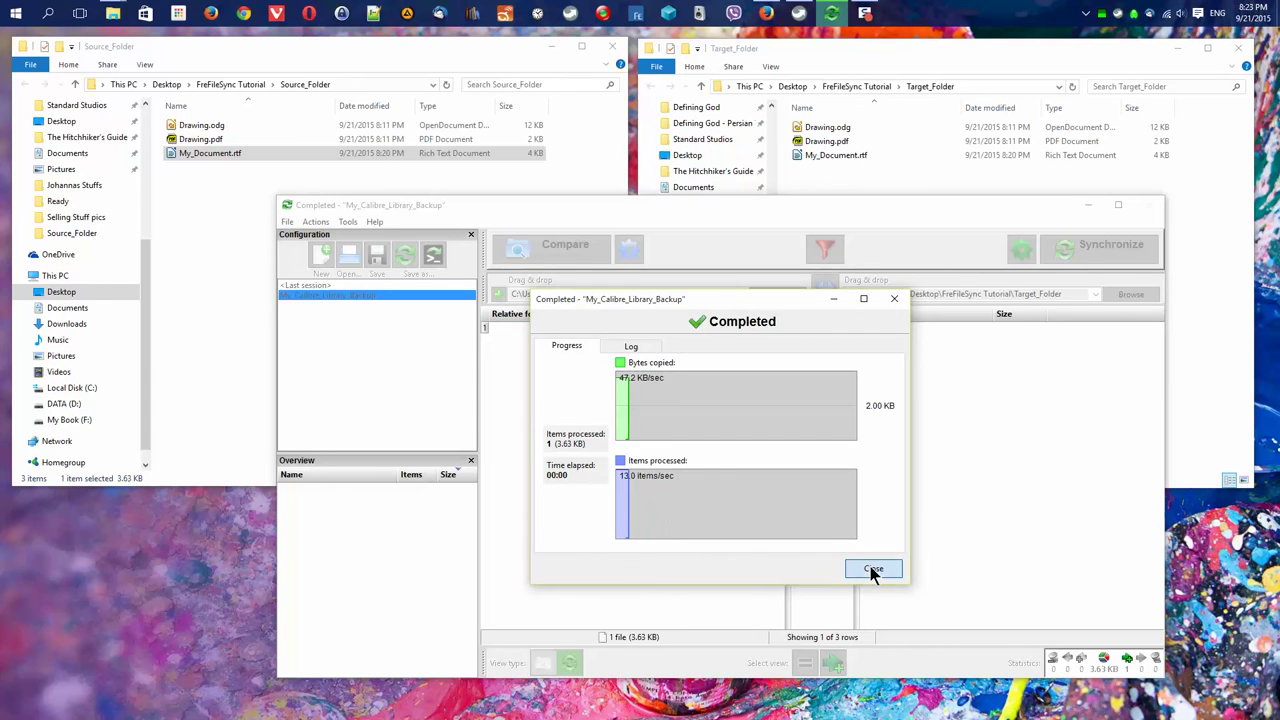
{"action": "left_click", "coordinate": [872, 569]}
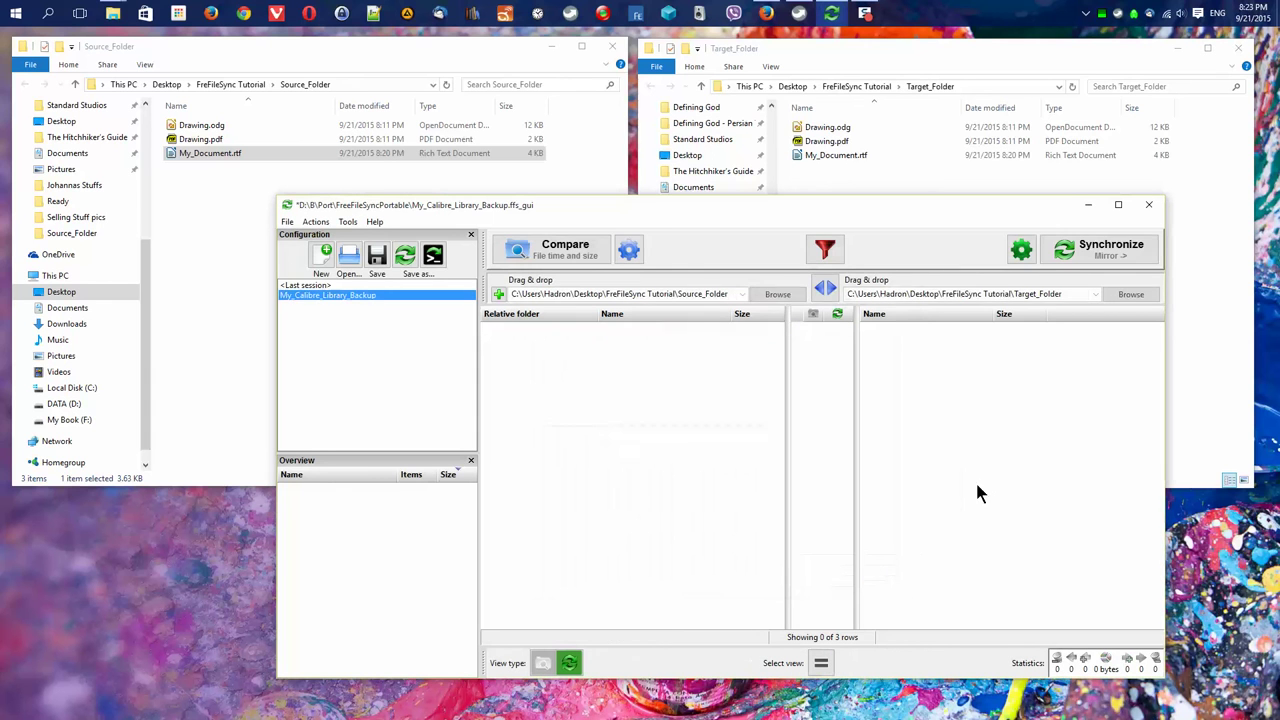
Close both folder windows and exit FreeFileSync without saving changes to My_Calibre_Library_Backup.ffs_gui
{"action": "left_click", "coordinate": [838, 185]}
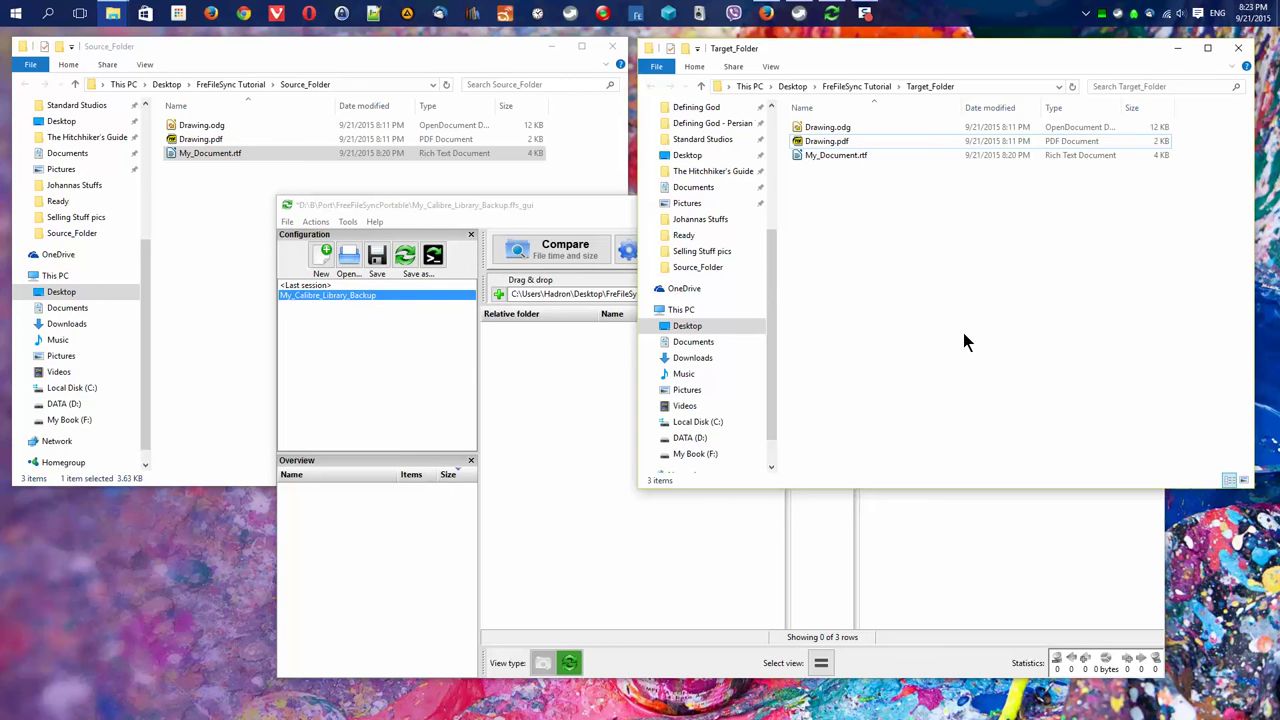
{"action": "left_click", "coordinate": [1239, 50]}
{"action": "left_click", "coordinate": [613, 46]}
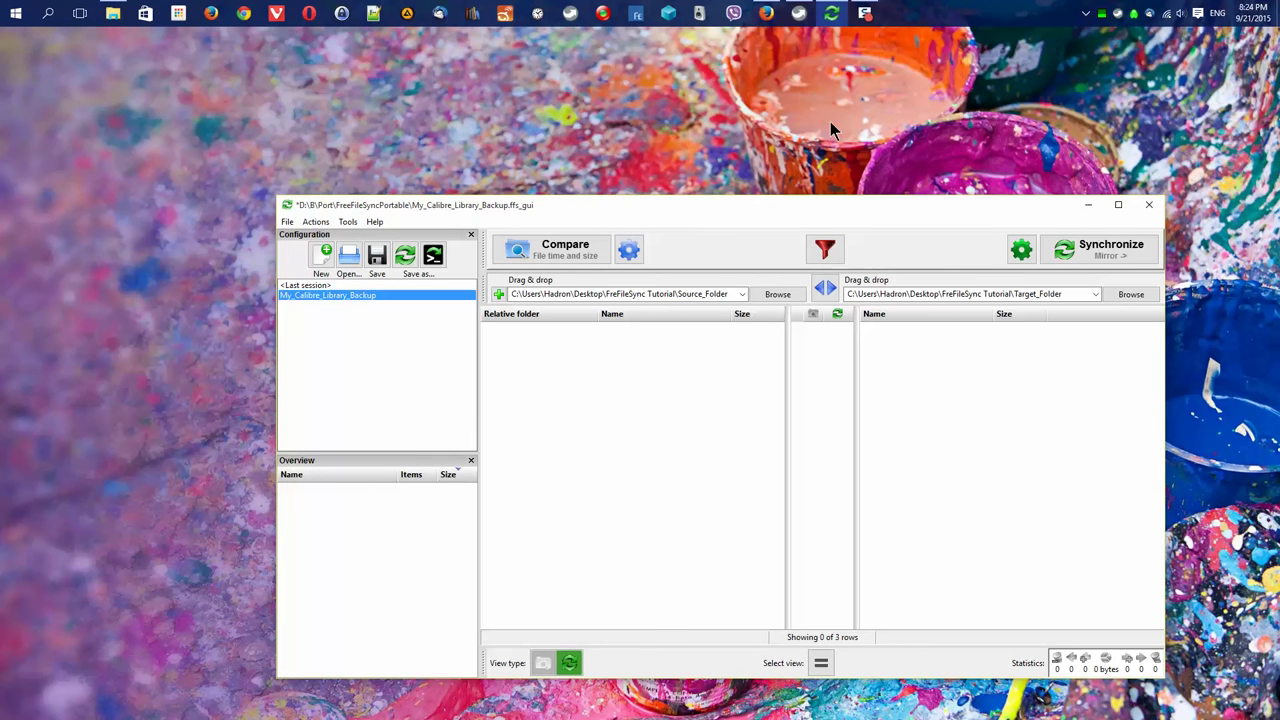
{"action": "left_click", "coordinate": [1148, 205]}
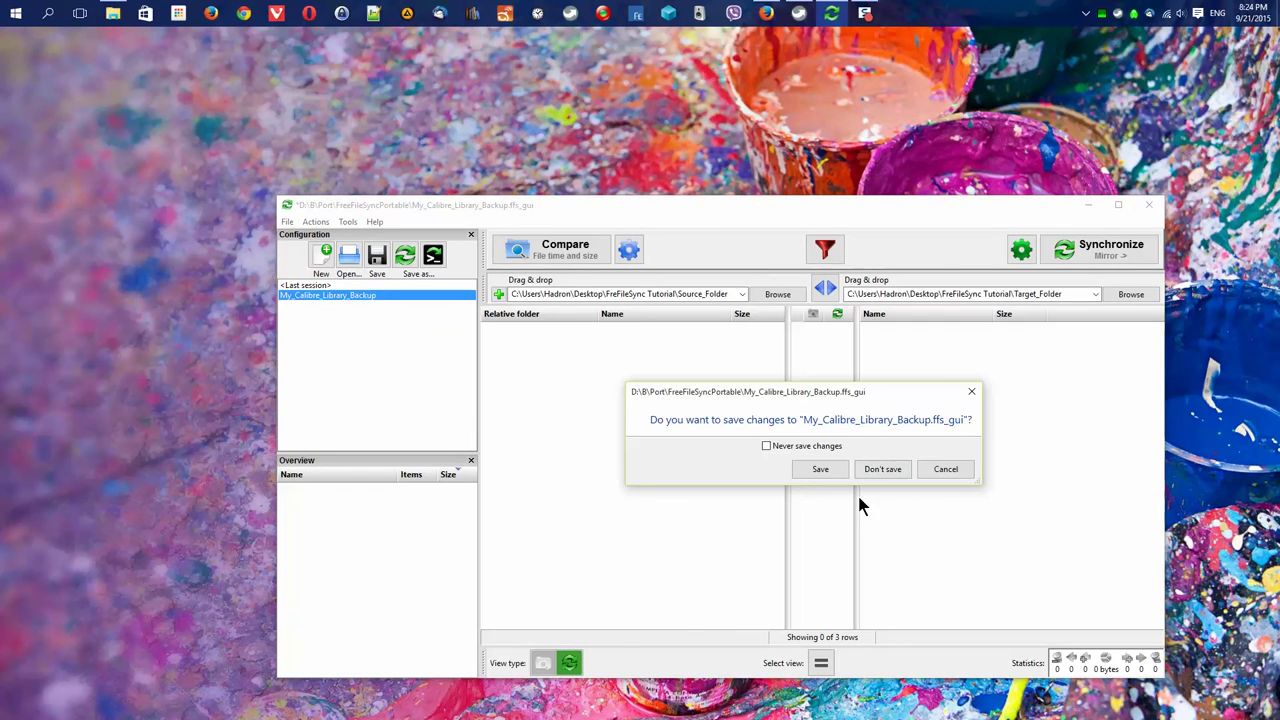
{"action": "left_click", "coordinate": [882, 469]}
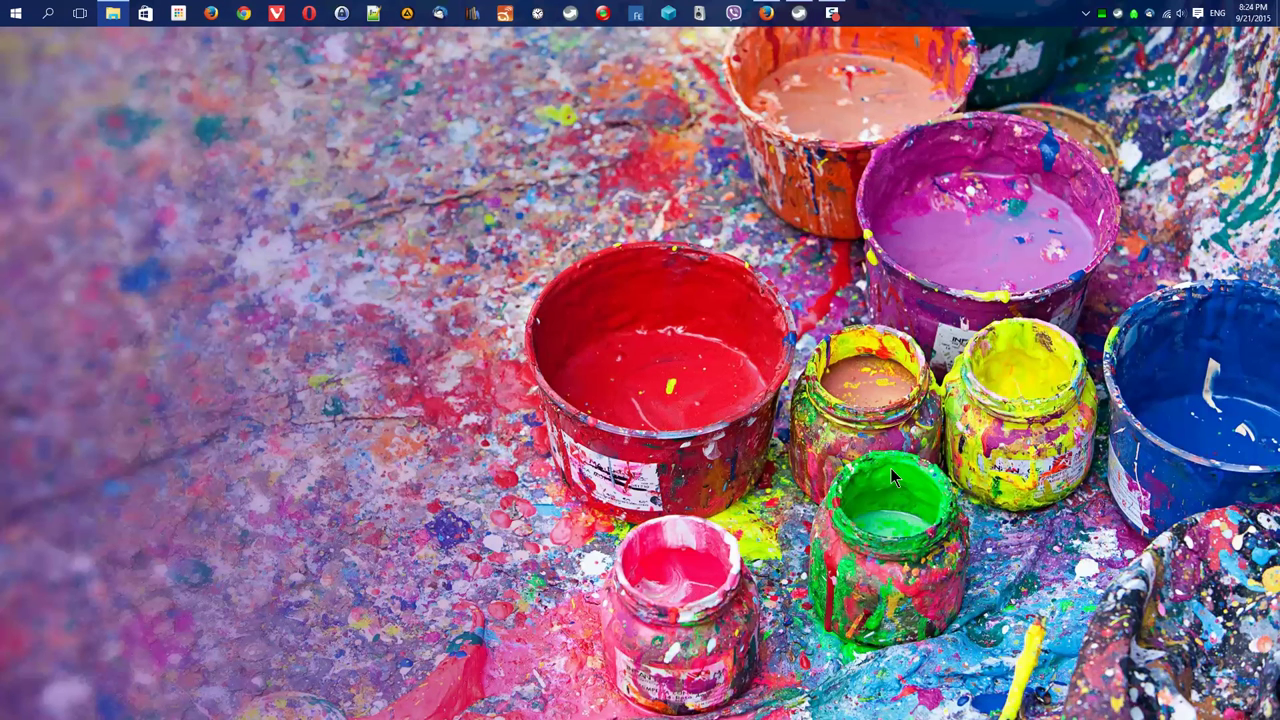